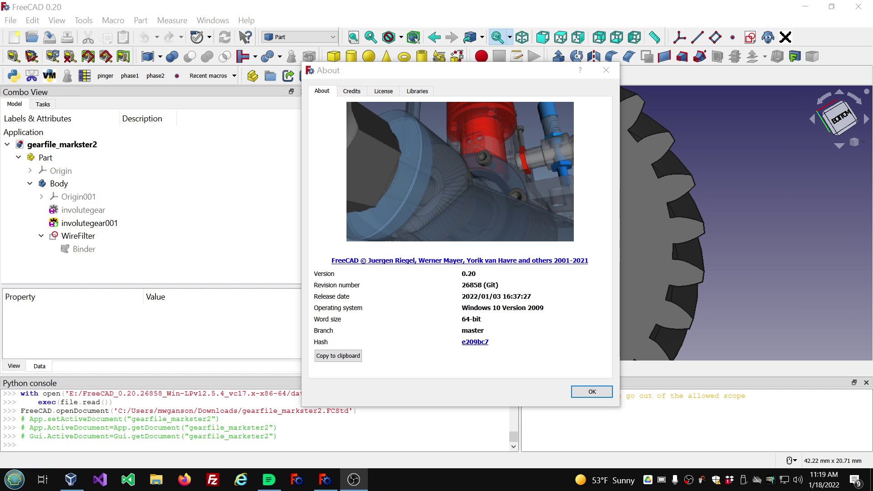
Step: Review the version details in the About dialog, moving it aside to see the gear model, and close it
{"action": "left_click", "coordinate": [403, 72]}
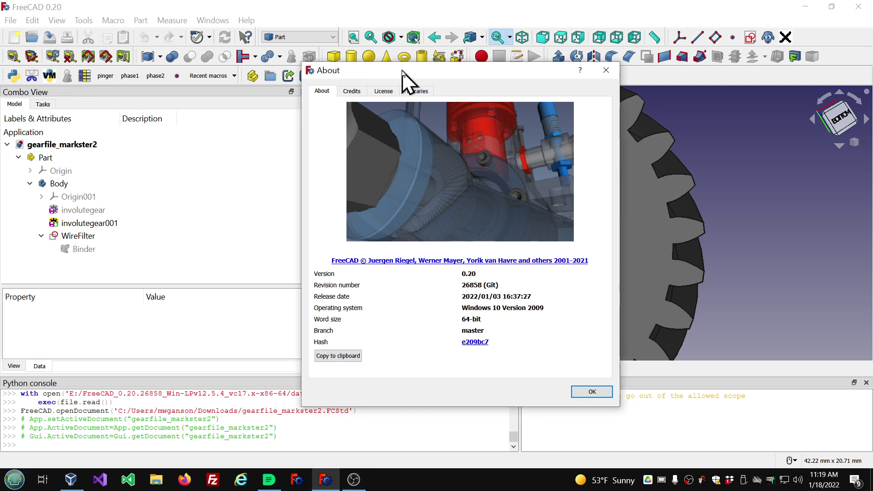
{"action": "left_click_drag", "start_coordinate": [402, 71], "coordinate": [92, 56]}
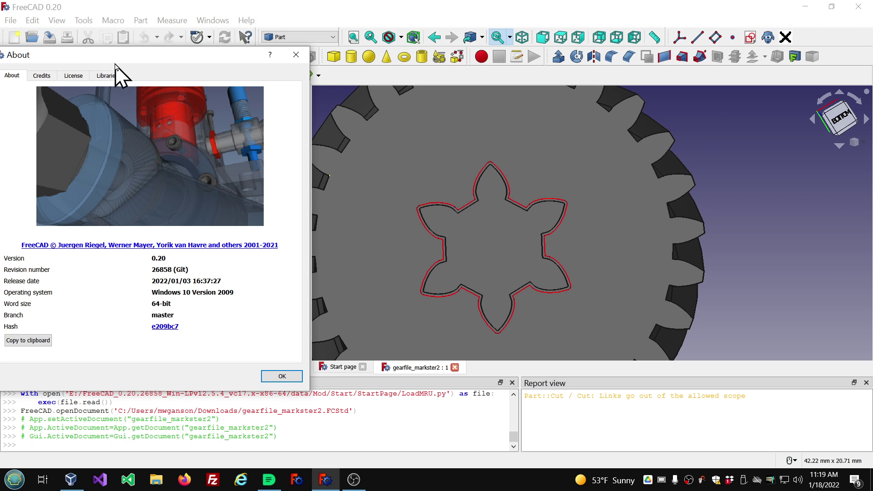
{"action": "left_click_drag", "start_coordinate": [116, 59], "coordinate": [363, 62]}
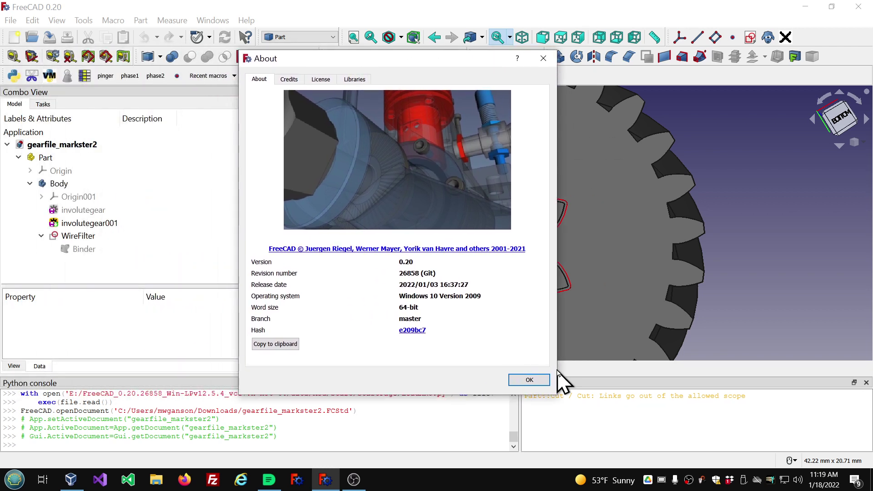
{"action": "left_click", "coordinate": [662, 483]}
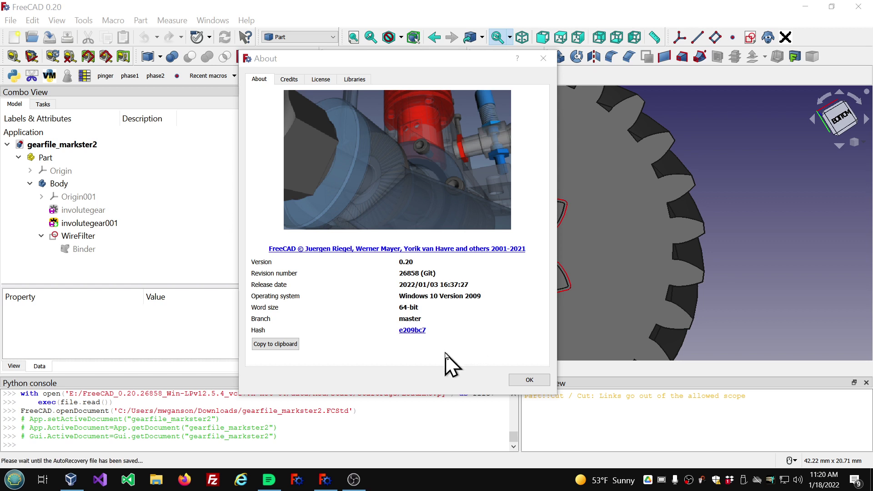
{"action": "left_click", "coordinate": [533, 381]}
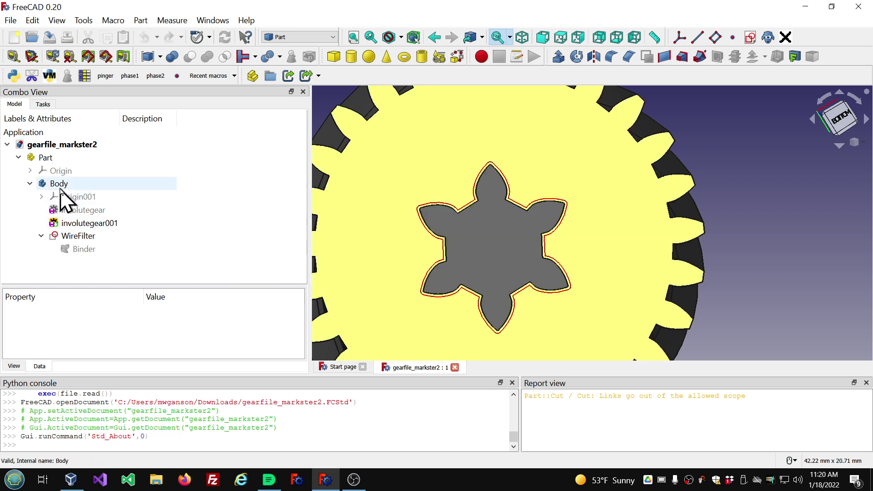
Step: Delete the WireFilter and its Binder from Body, leaving the two involute gear objects
{"action": "scroll", "coordinate": [462, 223], "scroll_direction": "up", "scroll_amount": 3}
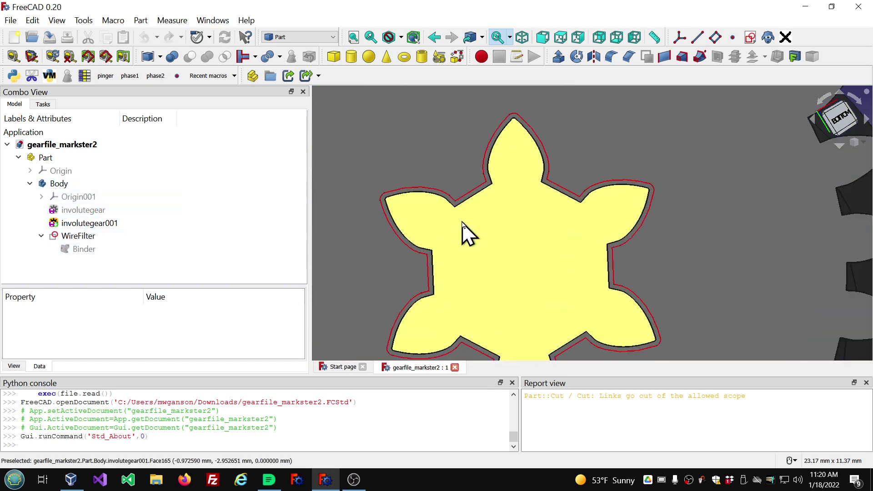
{"action": "left_click", "coordinate": [81, 240]}
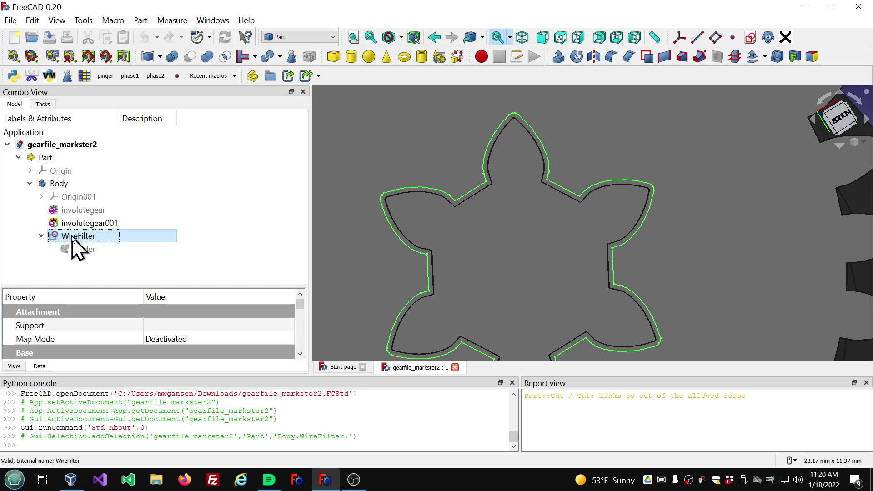
{"action": "key", "text": "Delete"}
{"action": "left_click", "coordinate": [73, 237]}
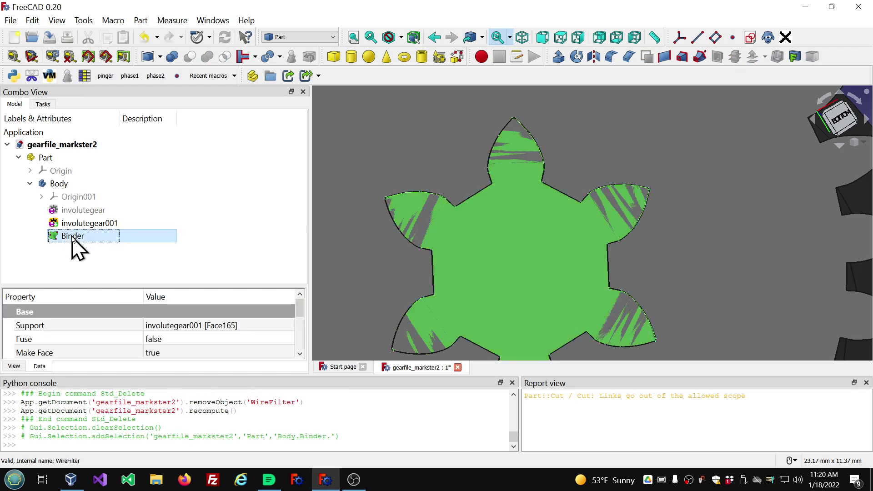
{"action": "key", "text": "Delete"}
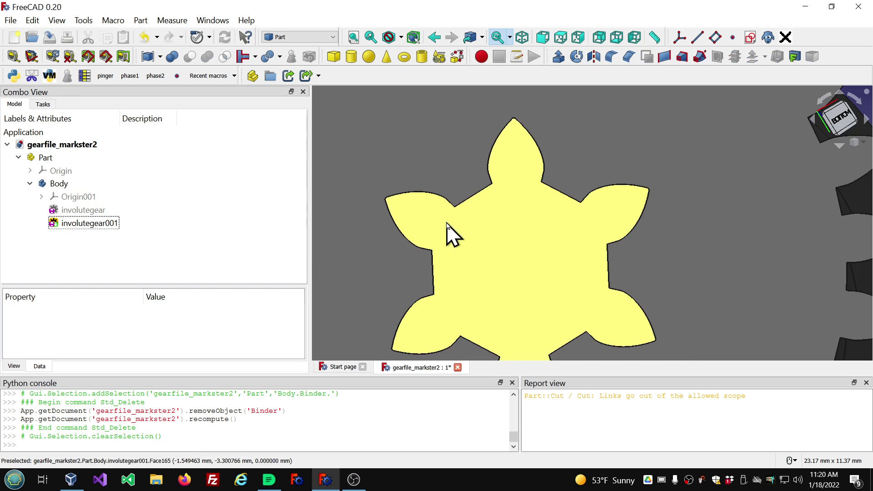
Step: Examine the small gear-shaped face at the centre of involutegear001, including its tooth roots and edges
{"action": "scroll", "coordinate": [447, 224], "scroll_direction": "down", "scroll_amount": 4}
{"action": "scroll", "coordinate": [457, 274], "scroll_direction": "up", "scroll_amount": 3}
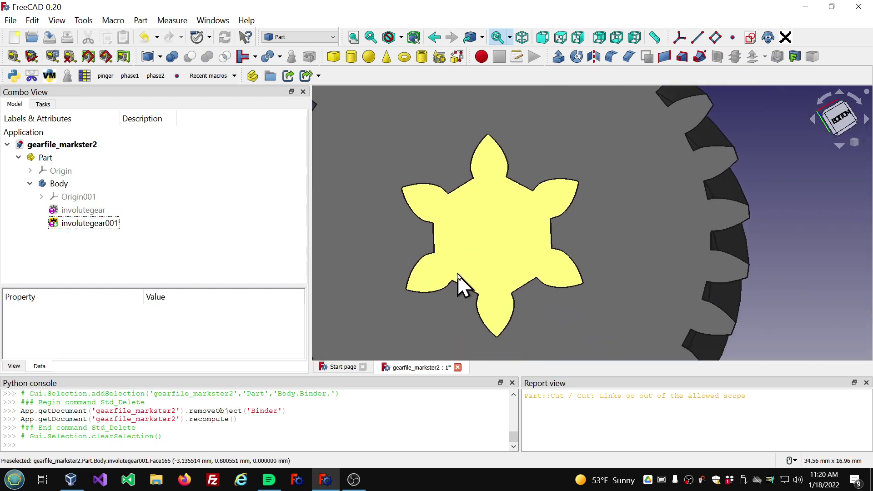
{"action": "scroll", "coordinate": [461, 233], "scroll_direction": "up", "scroll_amount": 2}
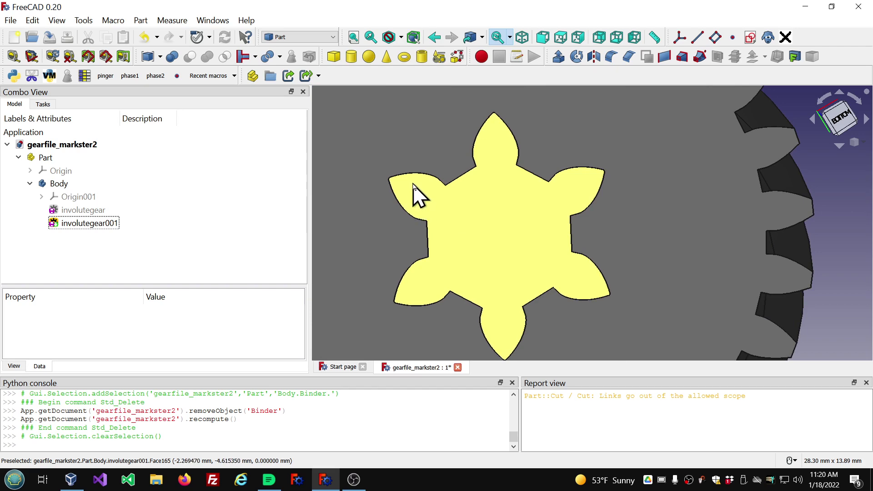
{"action": "middle_click_drag", "start_coordinate": [442, 224], "coordinate": [459, 231]}
{"action": "scroll", "coordinate": [458, 228], "scroll_direction": "up", "scroll_amount": 1}
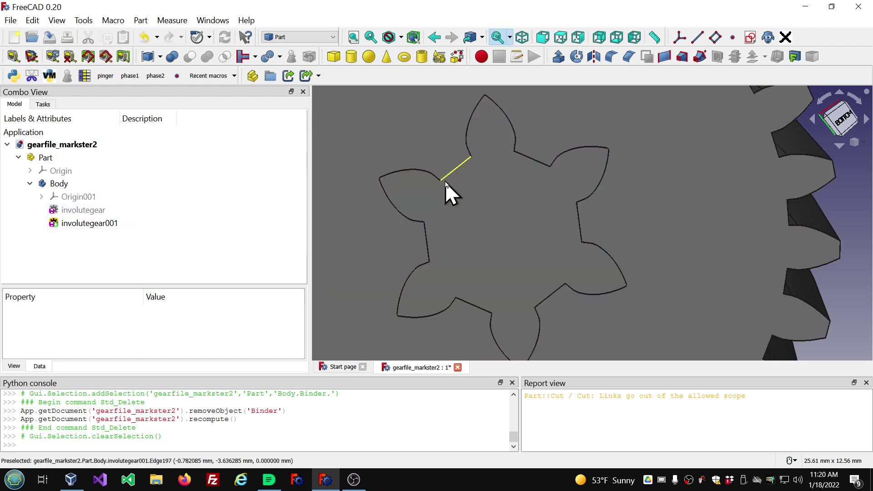
{"action": "scroll", "coordinate": [452, 194], "scroll_direction": "up", "scroll_amount": 3}
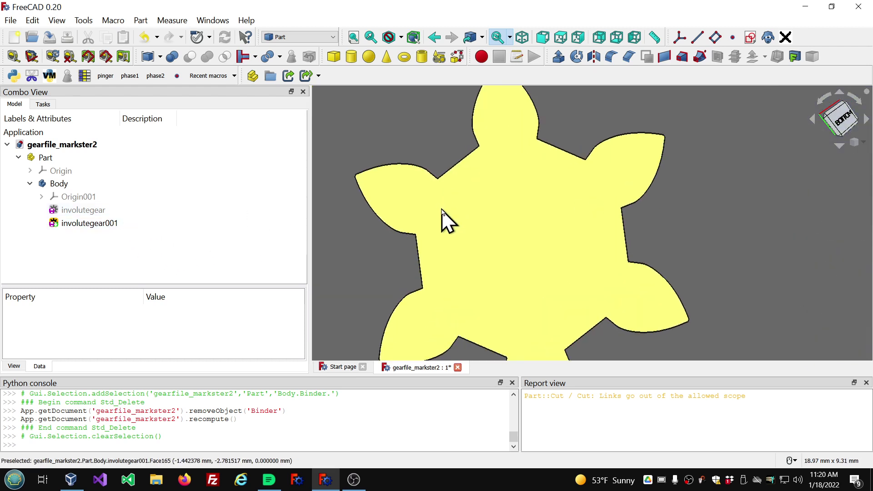
{"action": "scroll", "coordinate": [442, 210], "scroll_direction": "up", "scroll_amount": 2}
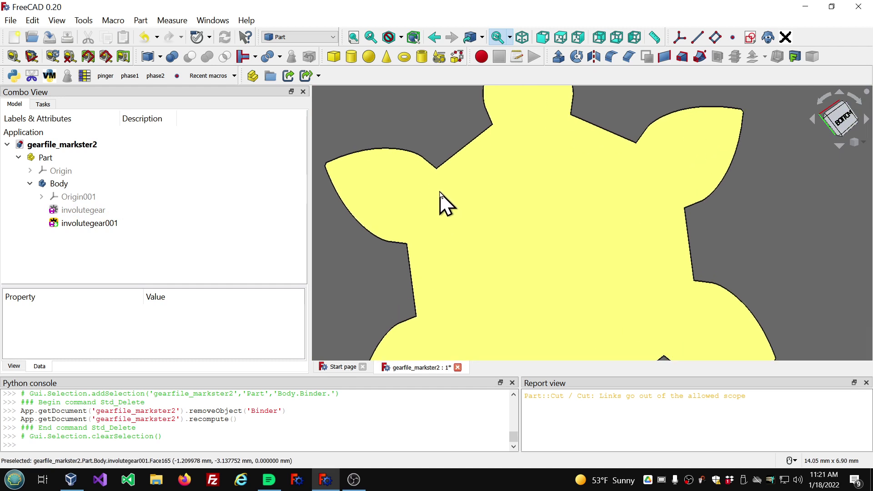
{"action": "scroll", "coordinate": [461, 210], "scroll_direction": "down", "scroll_amount": 2}
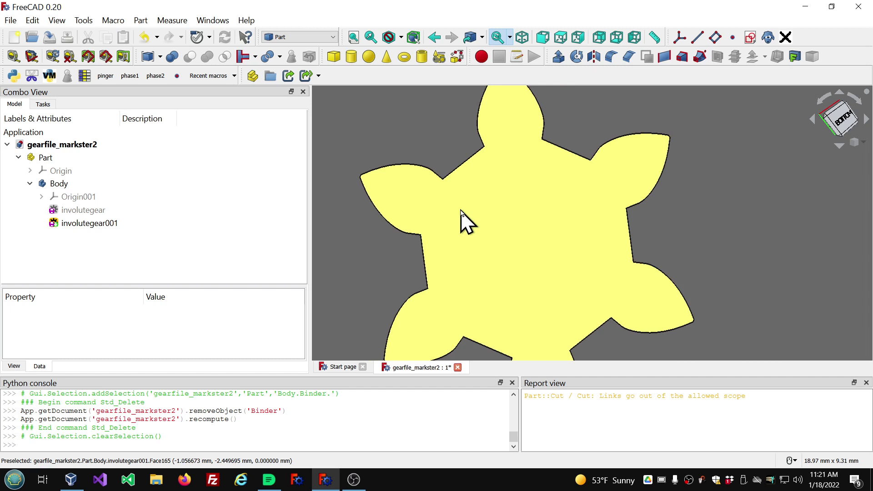
{"action": "scroll", "coordinate": [517, 214], "scroll_direction": "down", "scroll_amount": 1}
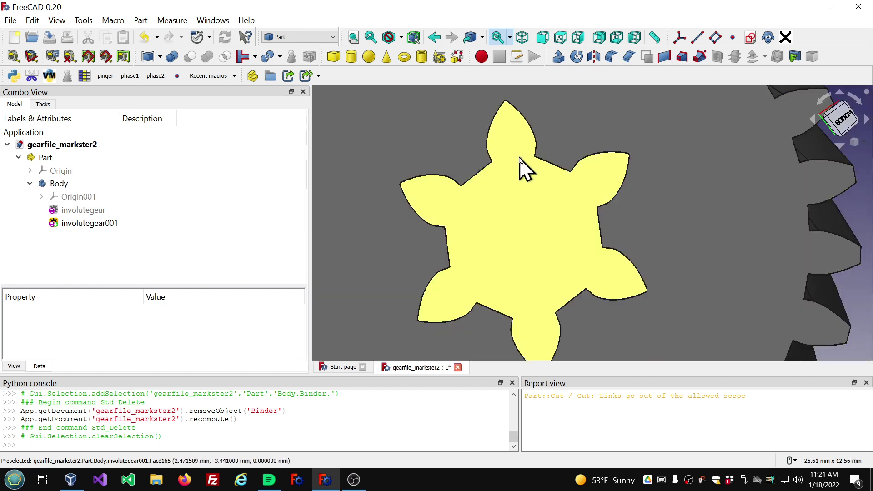
{"action": "left_click", "coordinate": [512, 207]}
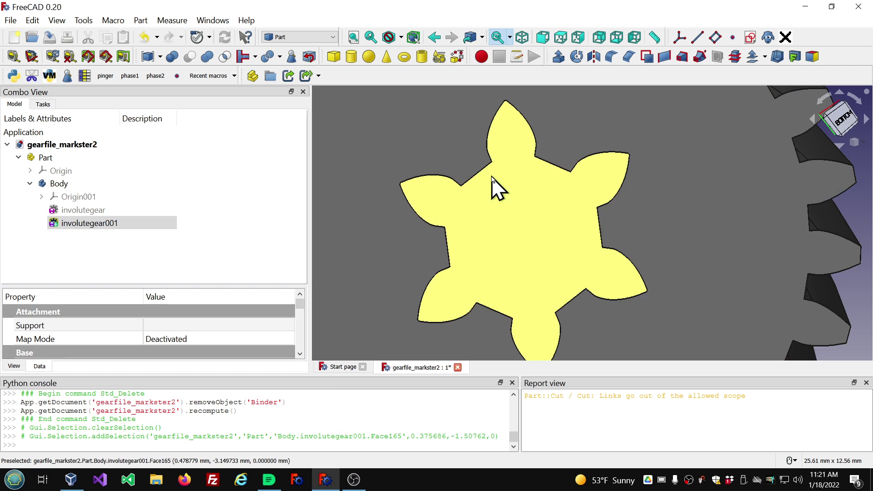
{"action": "scroll", "coordinate": [444, 189], "scroll_direction": "up", "scroll_amount": 5}
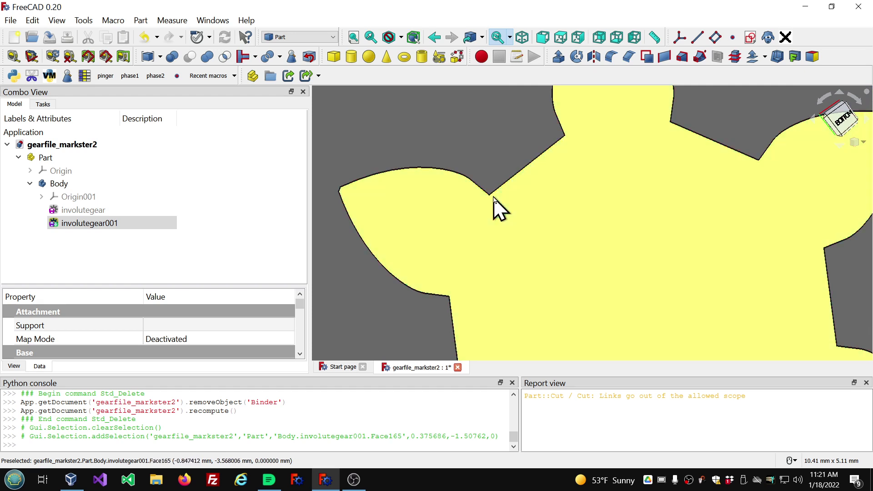
{"action": "scroll", "coordinate": [483, 220], "scroll_direction": "down", "scroll_amount": 2}
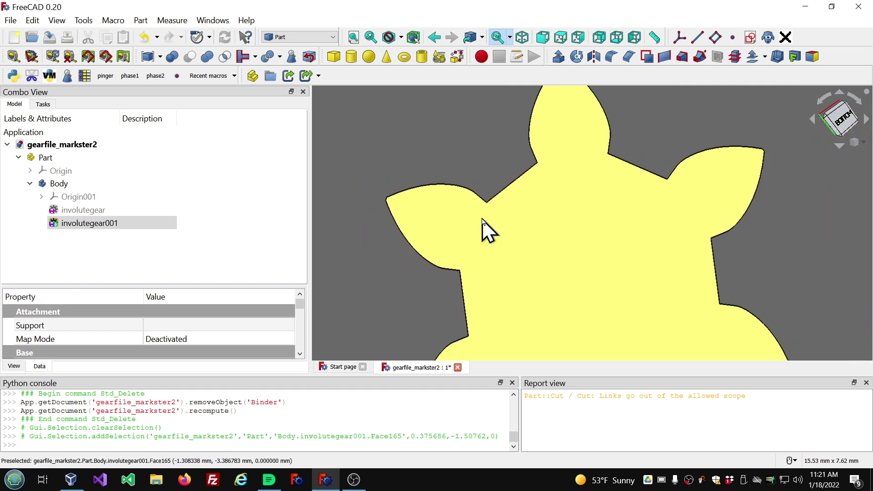
{"action": "scroll", "coordinate": [484, 220], "scroll_direction": "down", "scroll_amount": 1}
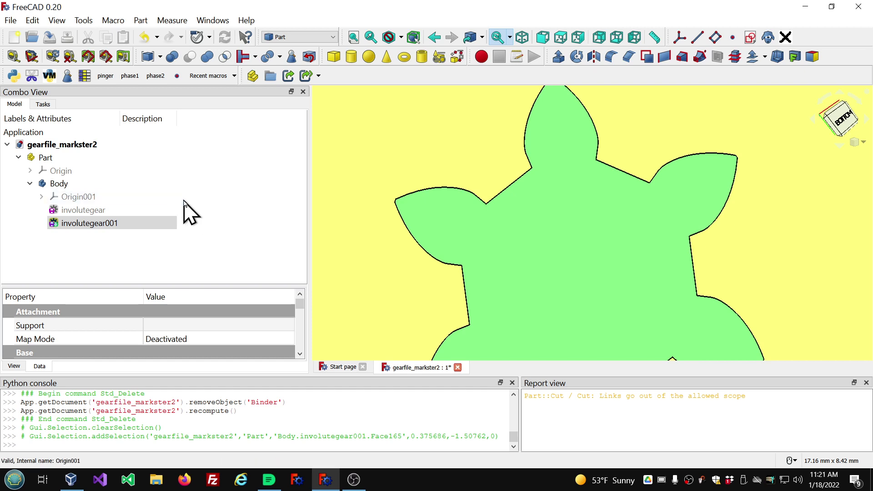
Step: Switch to the Part Design workbench and create a new body with nothing selected
{"action": "left_click", "coordinate": [334, 39]}
{"action": "left_click", "coordinate": [296, 200]}
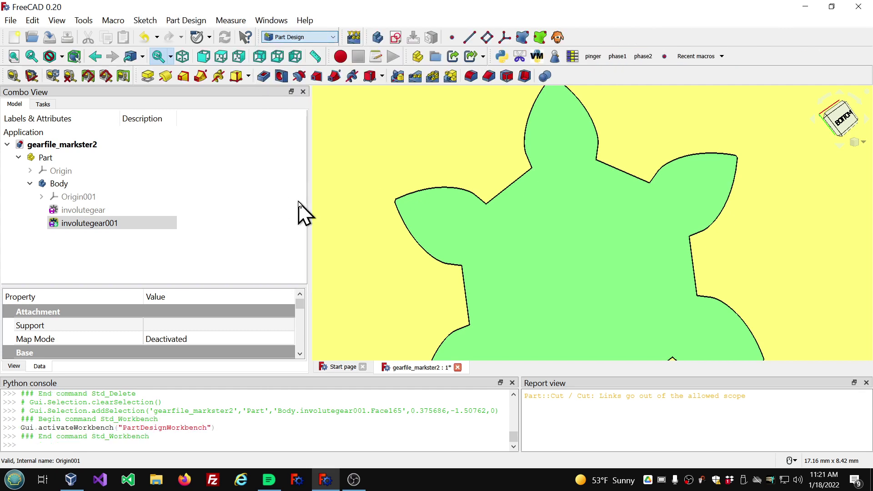
{"action": "left_click", "coordinate": [124, 270]}
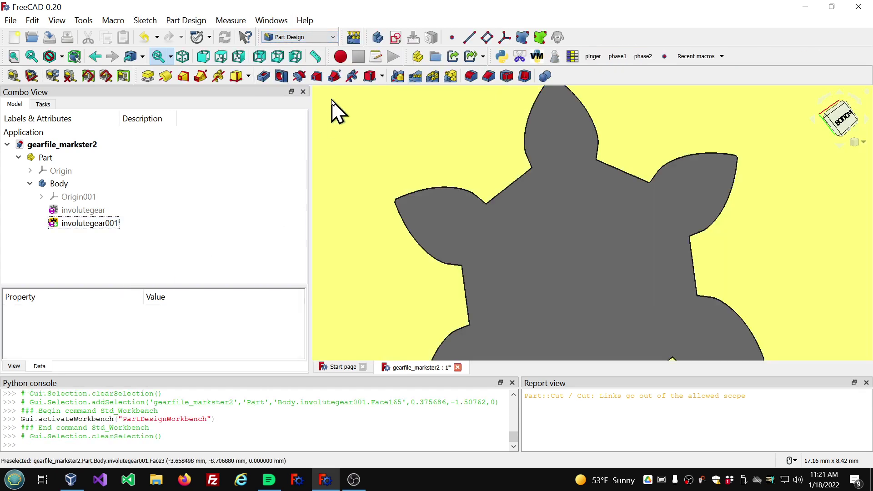
{"action": "left_click", "coordinate": [378, 36]}
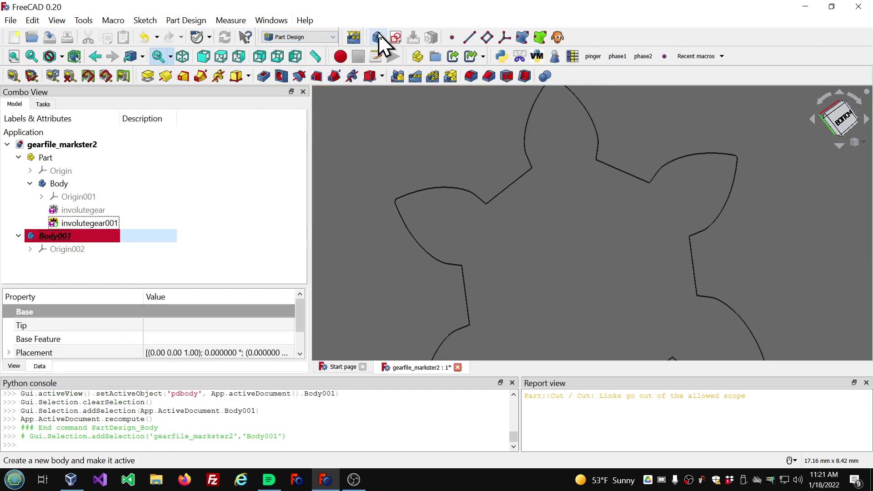
Step: Try to move involutegear001 out of Body directly into the Part container
{"action": "left_click", "coordinate": [91, 225]}
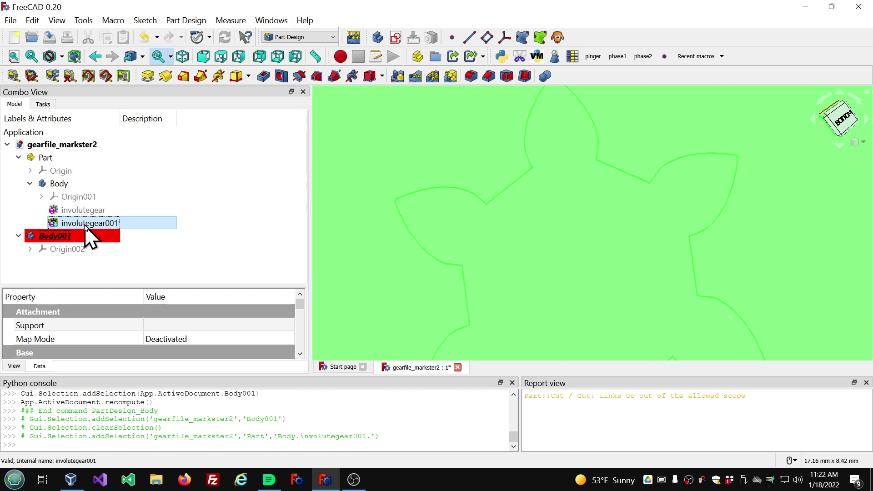
{"action": "left_click_drag", "start_coordinate": [86, 227], "coordinate": [91, 177]}
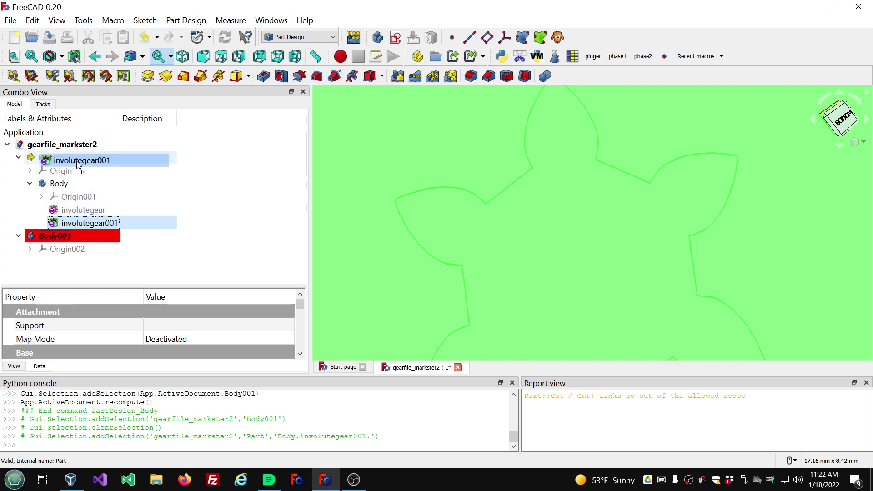
{"action": "left_click_drag", "start_coordinate": [75, 161], "coordinate": [76, 162]}
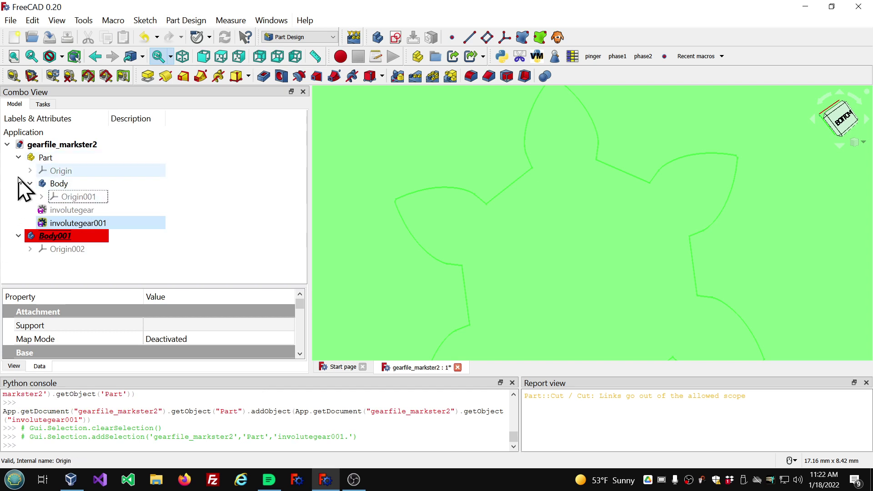
{"action": "left_click", "coordinate": [29, 184]}
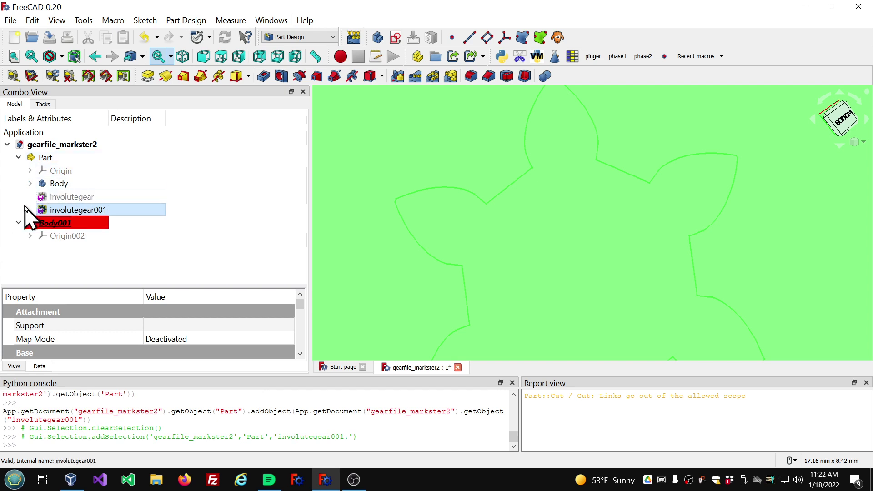
Step: Undo the move of involutegear001, recompute the document and expand Body
{"action": "left_click", "coordinate": [145, 38]}
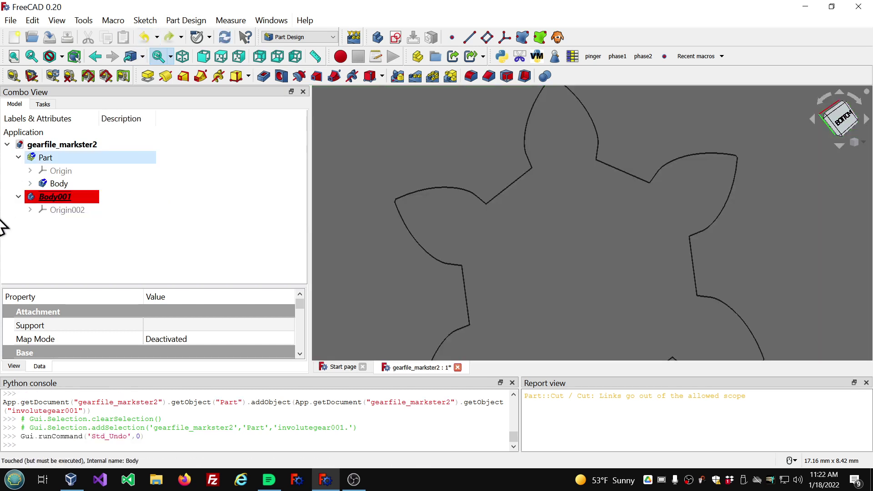
{"action": "left_click", "coordinate": [225, 38]}
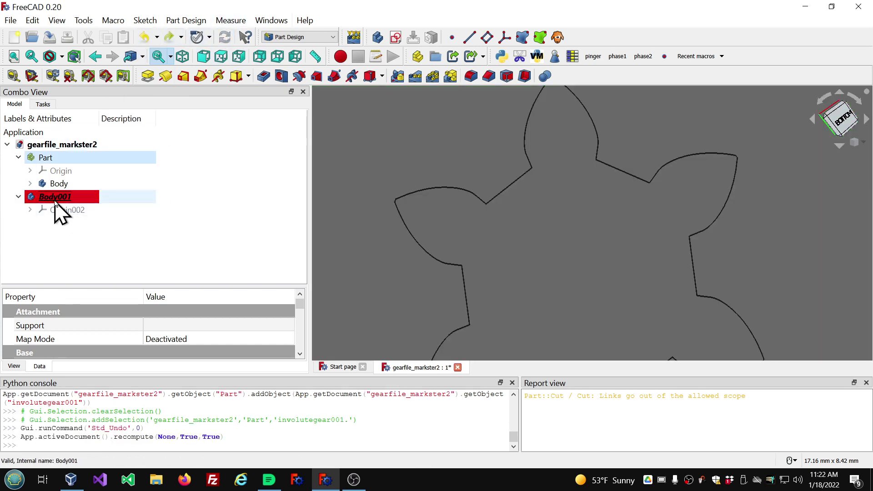
{"action": "left_click", "coordinate": [30, 183]}
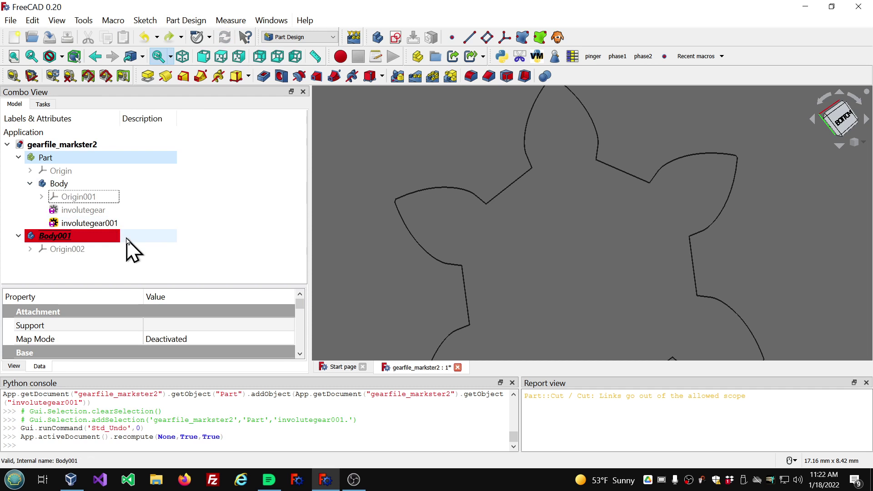
Step: Move Body001 into the Part container alongside Body
{"action": "left_click", "coordinate": [73, 224]}
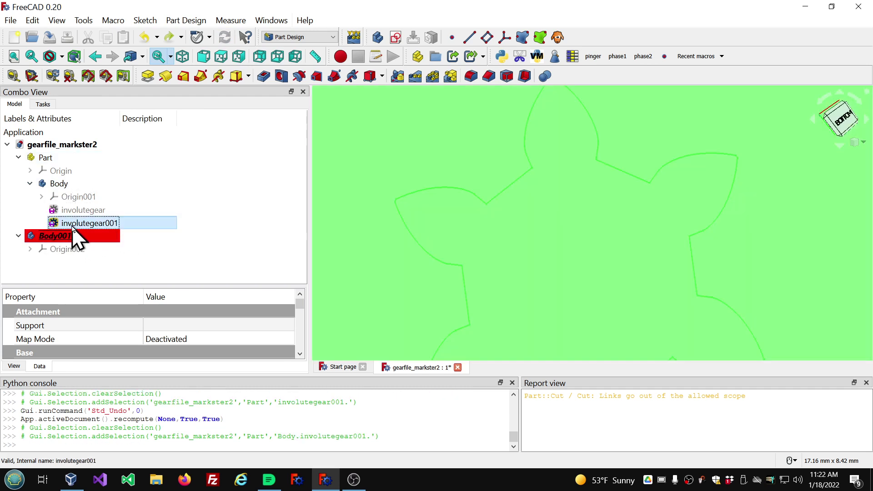
{"action": "left_click_drag", "start_coordinate": [29, 242], "coordinate": [49, 165]}
{"action": "left_click", "coordinate": [18, 157]}
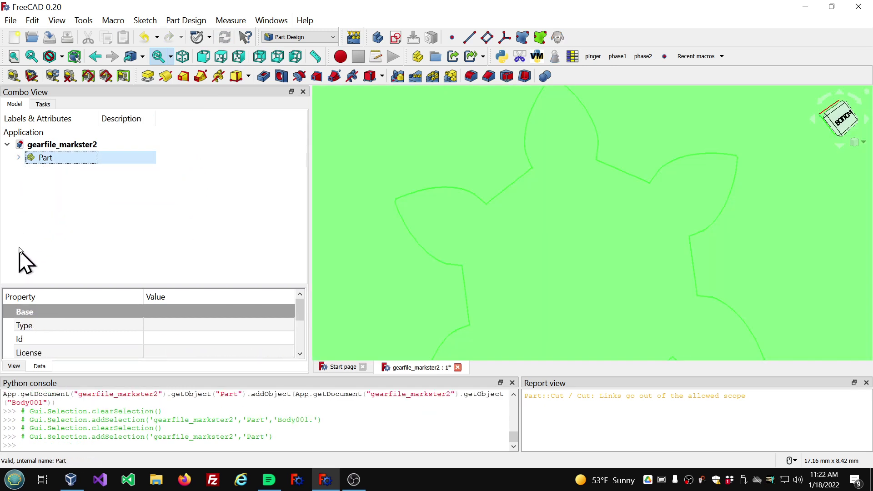
{"action": "left_click", "coordinate": [19, 158]}
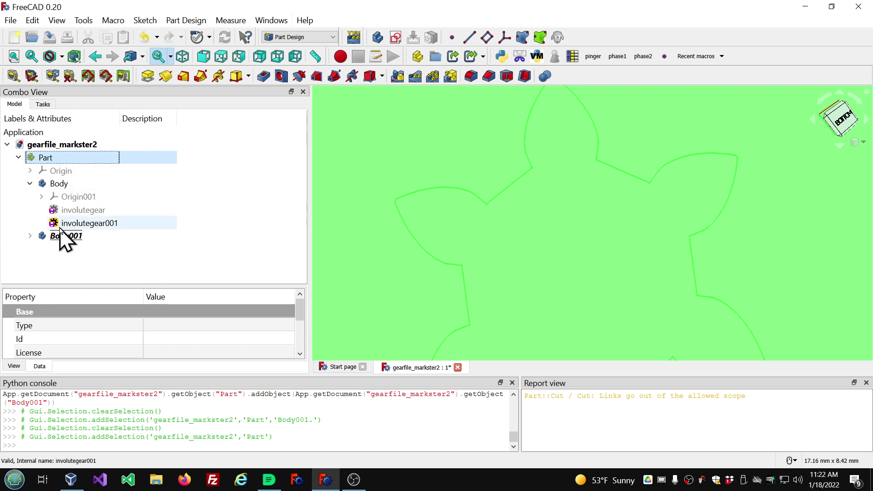
Step: Try to move involutegear001 from Body to another body
{"action": "left_click", "coordinate": [75, 224]}
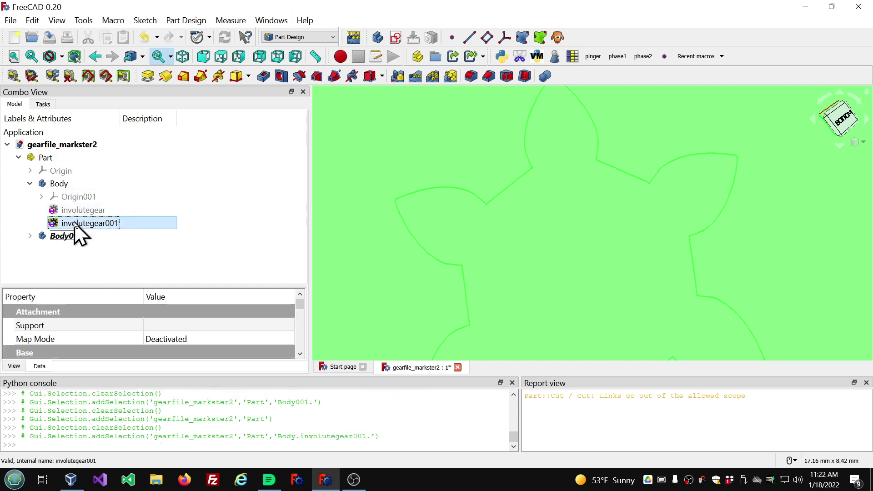
{"action": "right_click", "coordinate": [75, 224]}
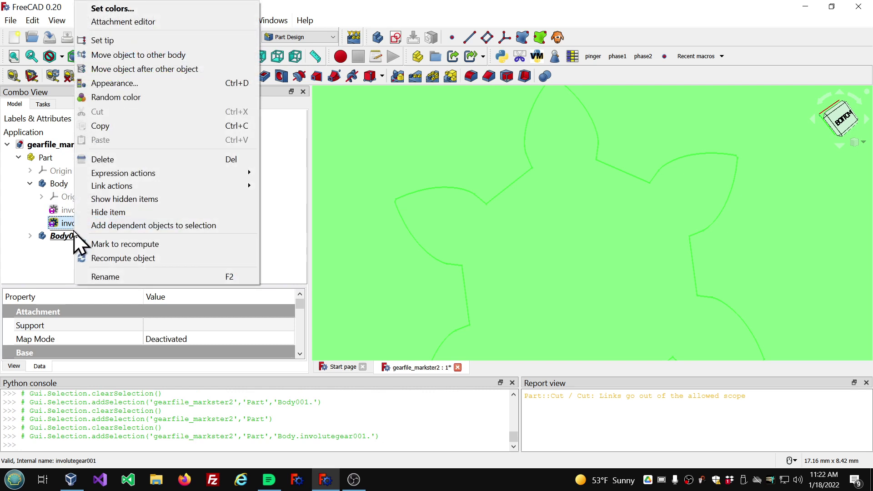
{"action": "left_click", "coordinate": [146, 55]}
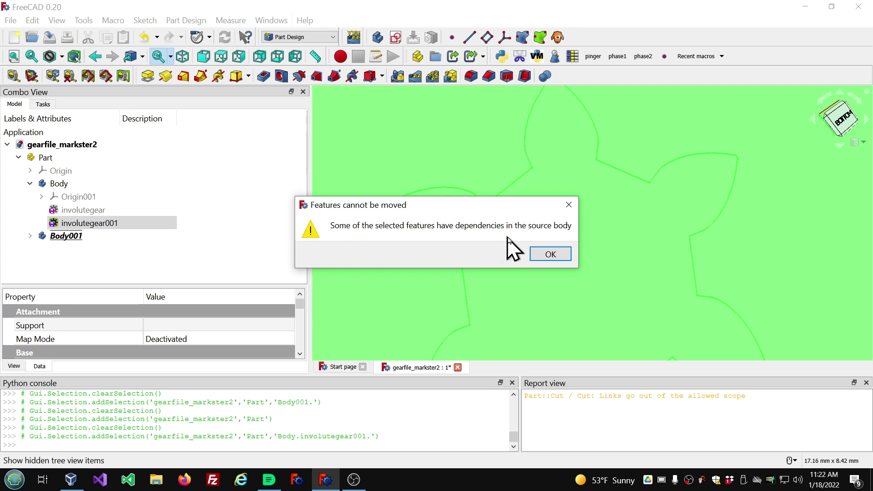
{"action": "left_click", "coordinate": [551, 255]}
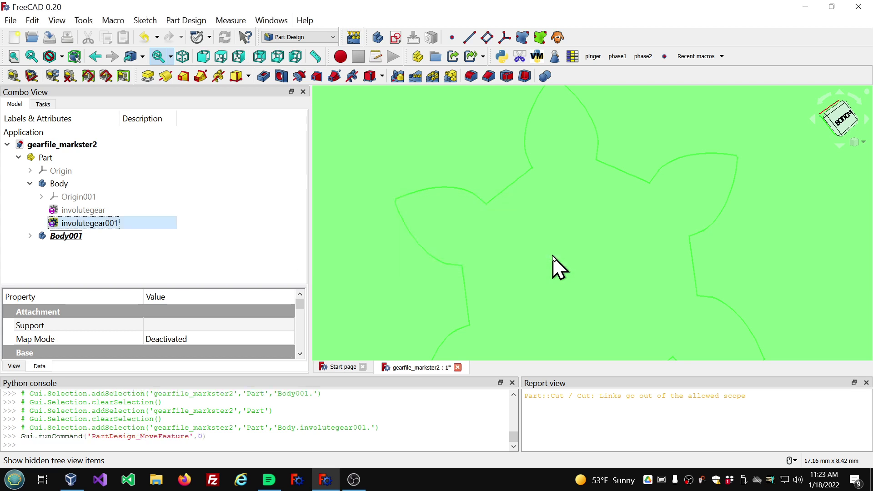
Step: Make Body001 the active body and clear the selection
{"action": "left_click", "coordinate": [165, 172]}
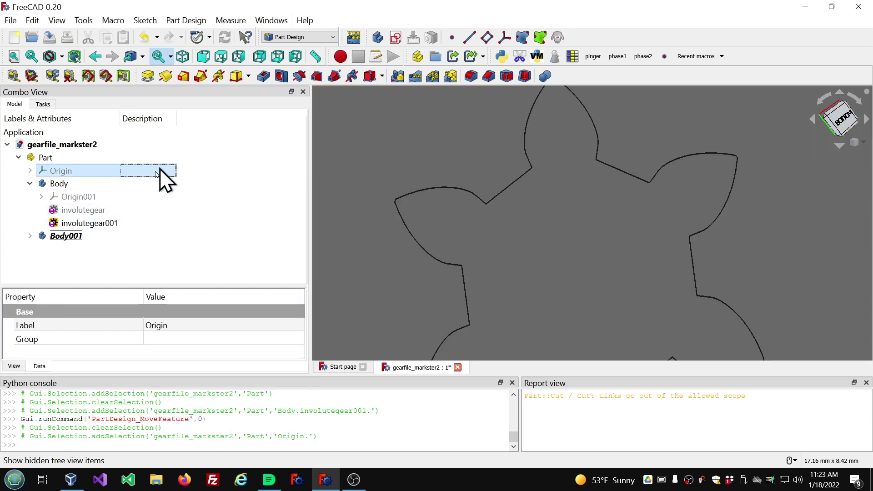
{"action": "left_click", "coordinate": [82, 225]}
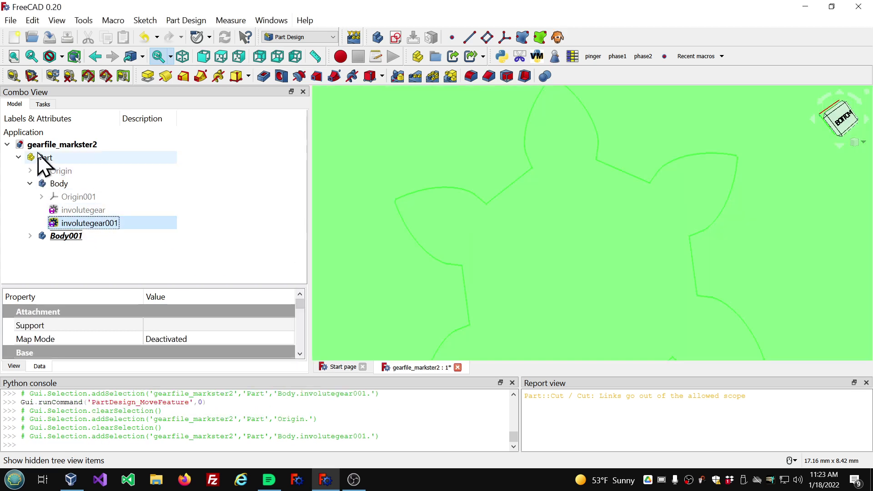
{"action": "left_click", "coordinate": [61, 237]}
{"action": "right_click", "coordinate": [61, 238]}
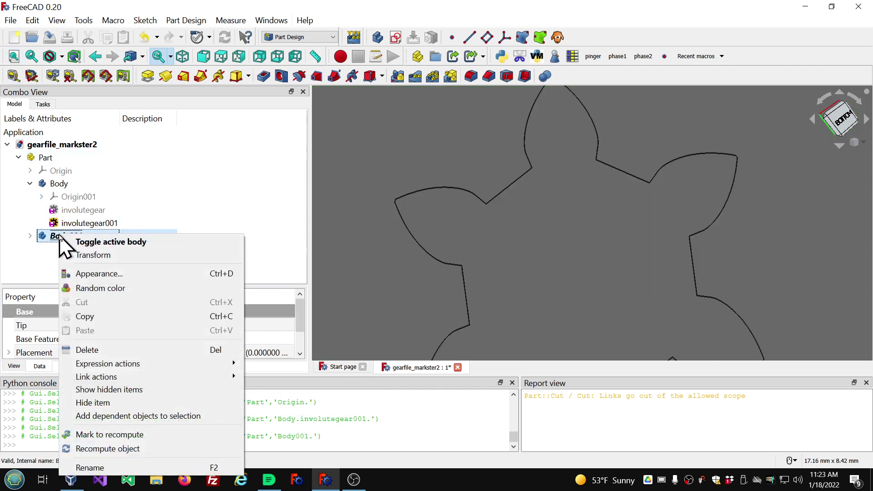
{"action": "left_click", "coordinate": [88, 244]}
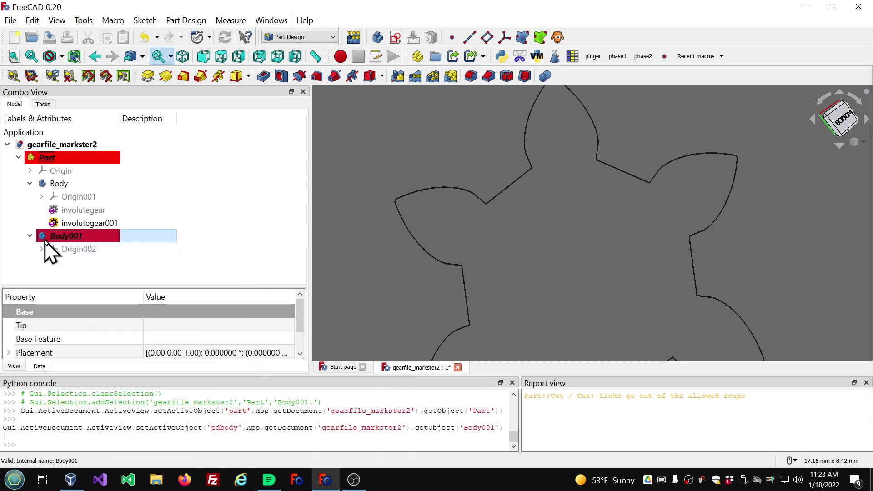
{"action": "left_click", "coordinate": [224, 183]}
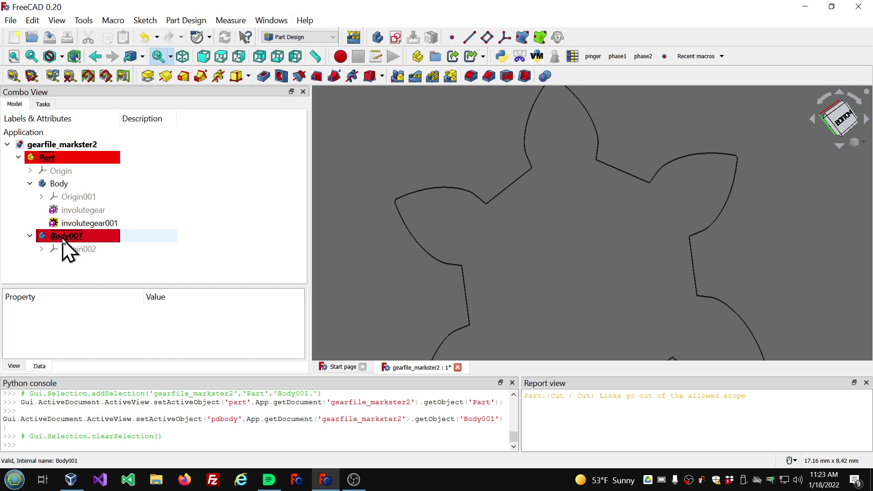
Step: Duplicate involutegear001 into the active Body001, excluding its involutegear dependency
{"action": "left_click", "coordinate": [81, 224]}
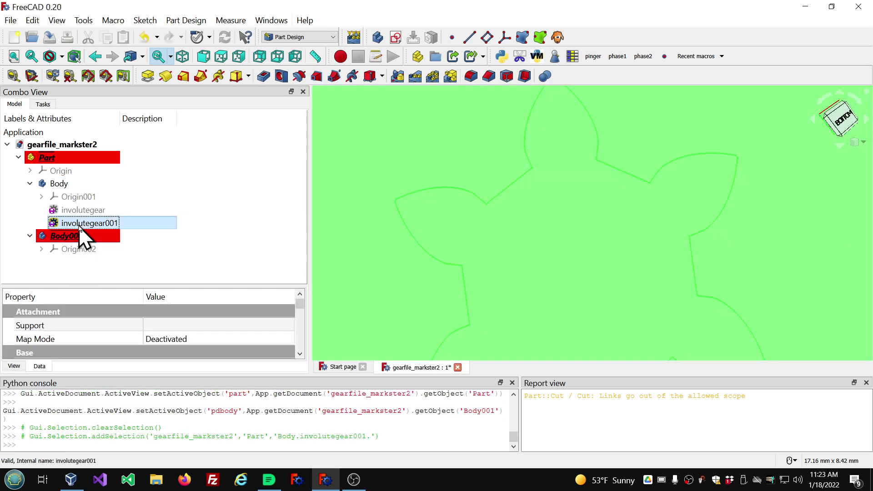
{"action": "left_click", "coordinate": [32, 21]}
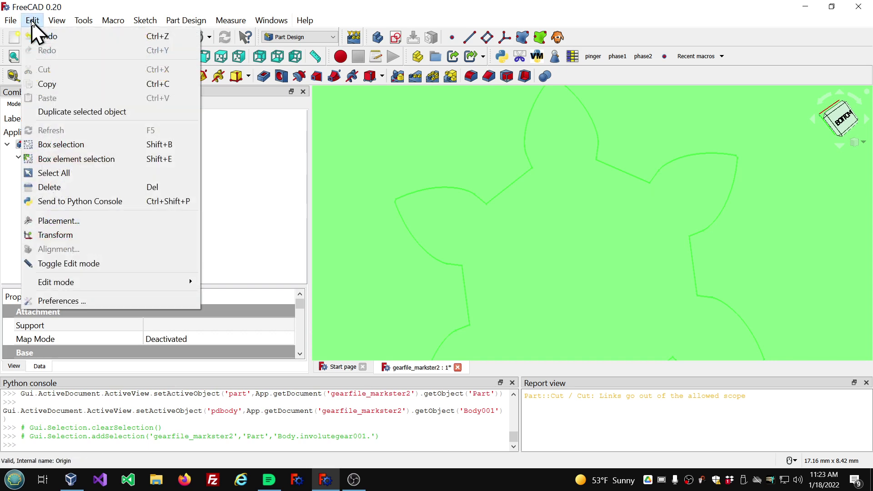
{"action": "left_click", "coordinate": [90, 112]}
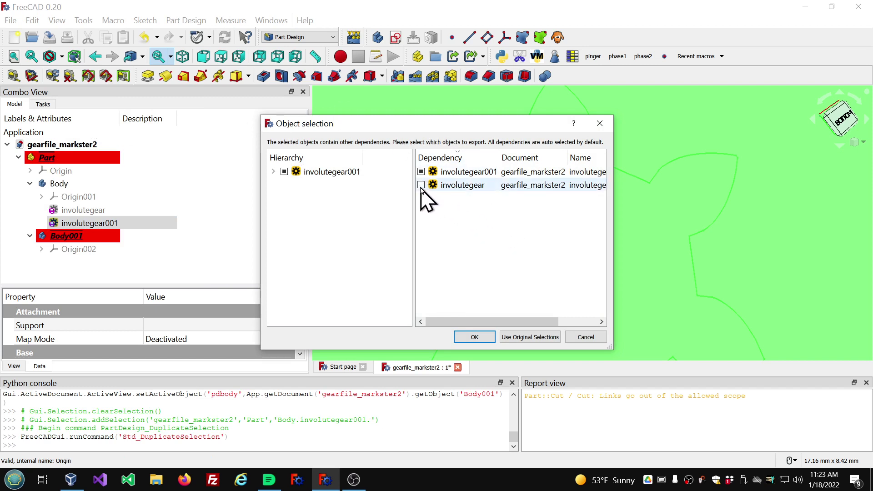
{"action": "left_click", "coordinate": [475, 338]}
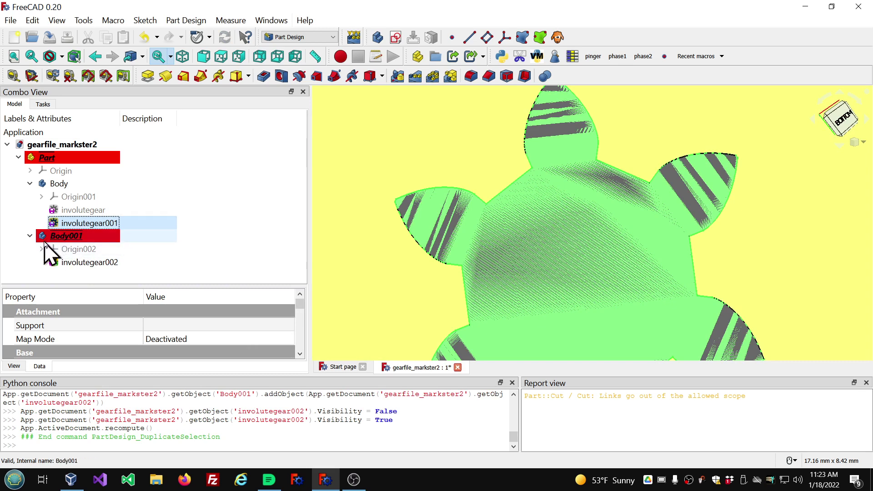
Step: Delete the original involutegear001 from Body, keeping the duplicate in Body001
{"action": "left_click", "coordinate": [30, 236]}
{"action": "left_click", "coordinate": [30, 236]}
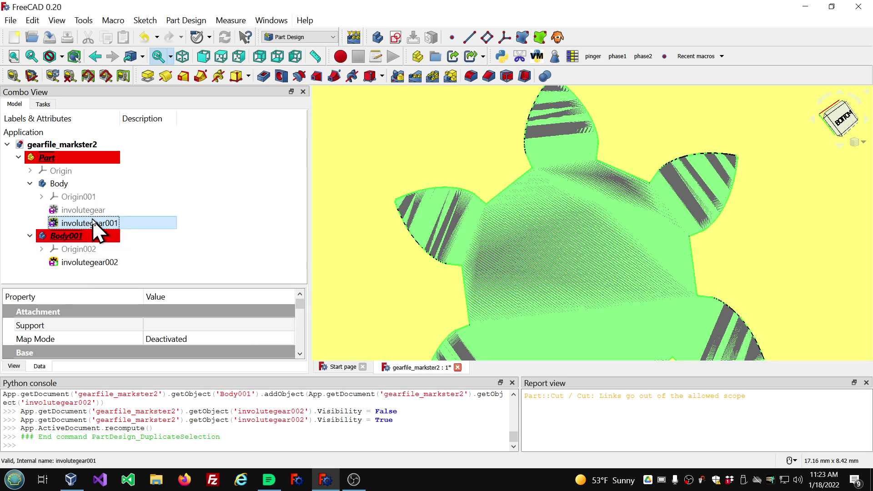
{"action": "key", "text": "Delete"}
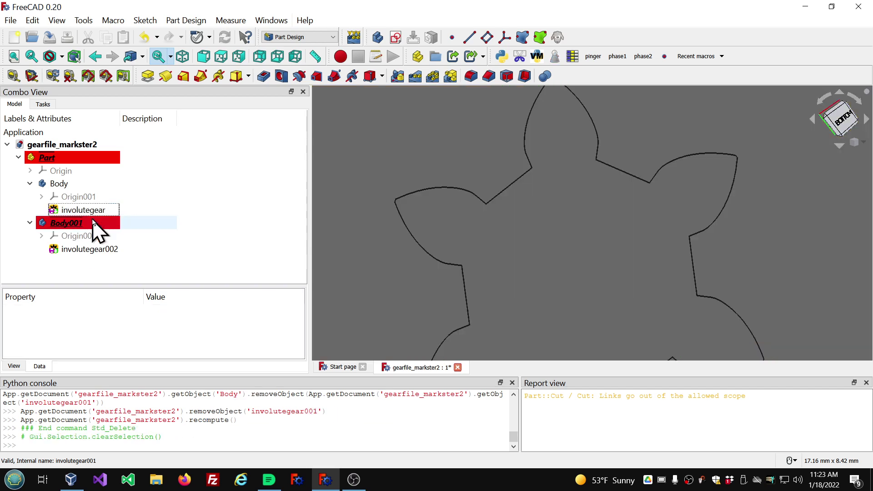
Step: Hide Body so that only the small gear in Body001 is shown
{"action": "scroll", "coordinate": [491, 155], "scroll_direction": "down", "scroll_amount": 3}
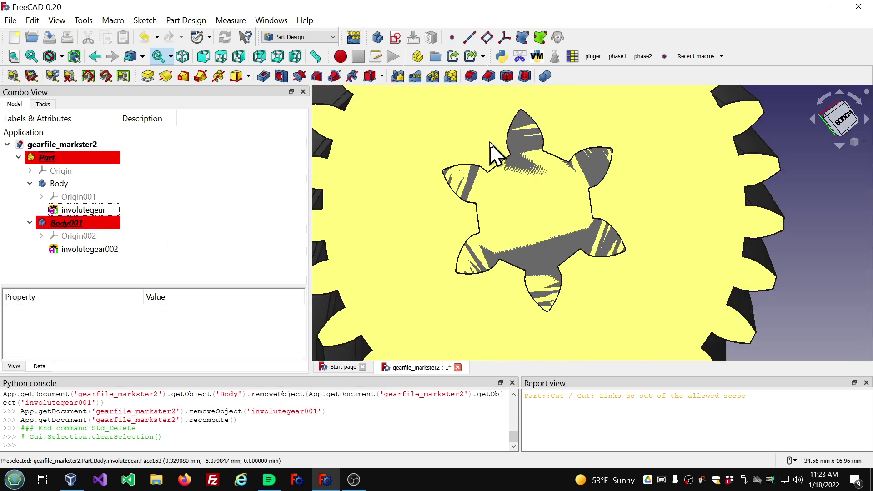
{"action": "middle_click_drag", "start_coordinate": [482, 267], "coordinate": [487, 287]}
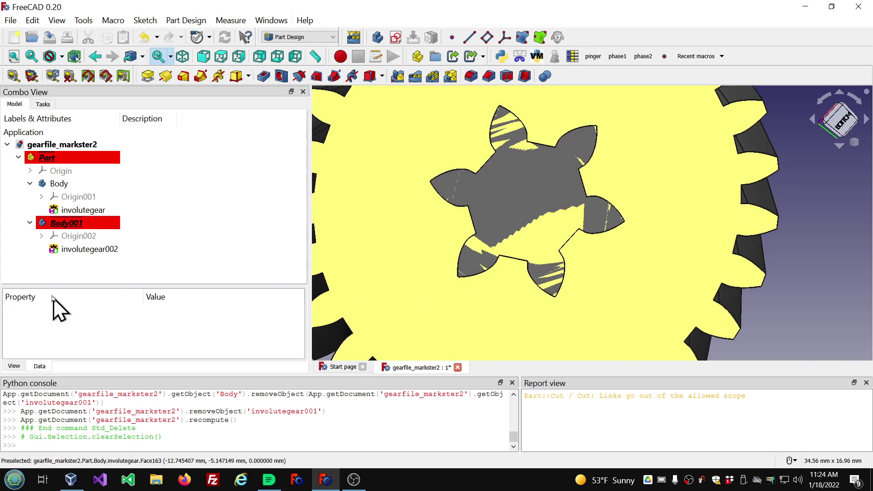
{"action": "left_click", "coordinate": [87, 212]}
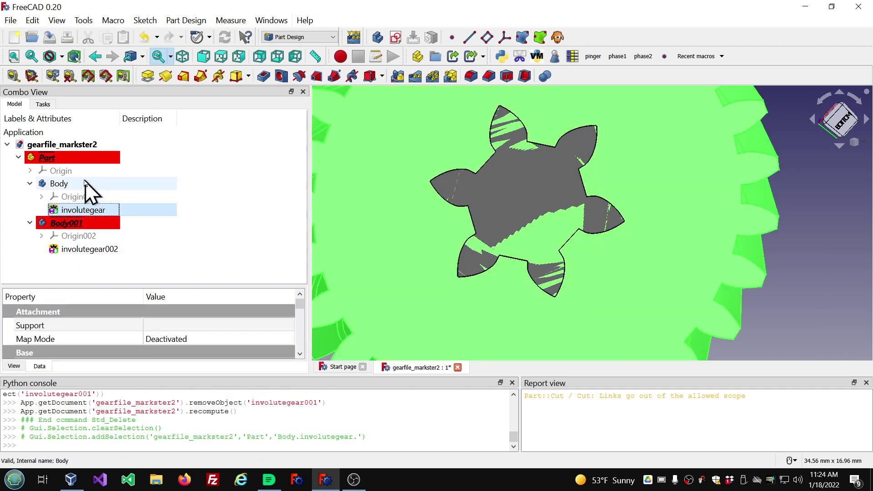
{"action": "left_click", "coordinate": [73, 184]}
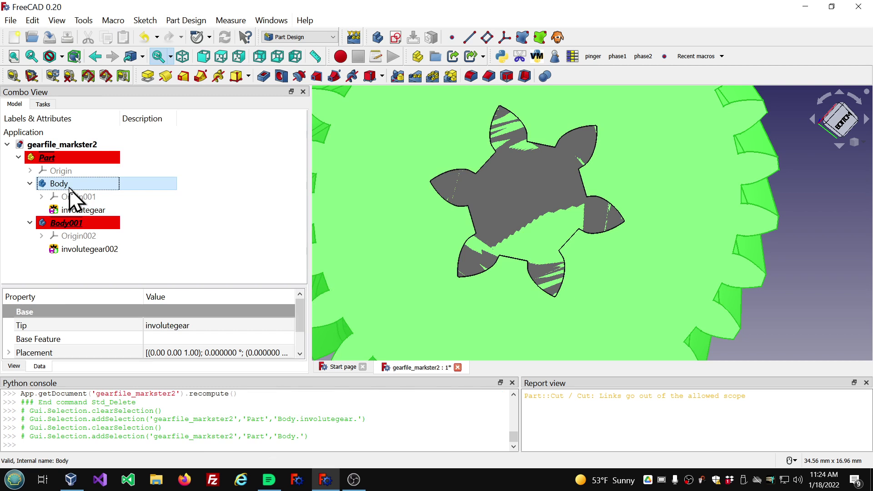
{"action": "key", "text": "space"}
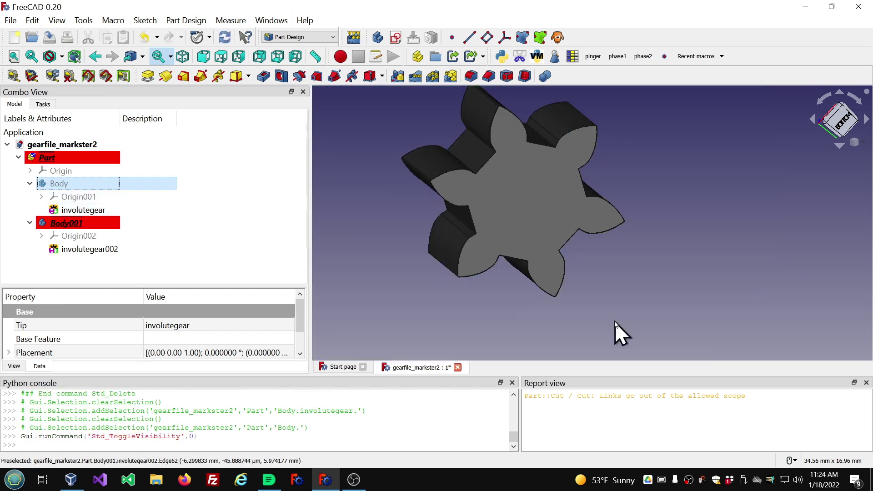
Step: Select both root edges in each of two adjacent tooth gaps of involutegear002: Edge89, Edge86, Edge71 and Edge68
{"action": "scroll", "coordinate": [538, 277], "scroll_direction": "down", "scroll_amount": 2}
{"action": "scroll", "coordinate": [523, 202], "scroll_direction": "up", "scroll_amount": 3}
{"action": "middle_click_drag", "start_coordinate": [425, 159], "coordinate": [490, 153]}
{"action": "scroll", "coordinate": [492, 156], "scroll_direction": "up", "scroll_amount": 1}
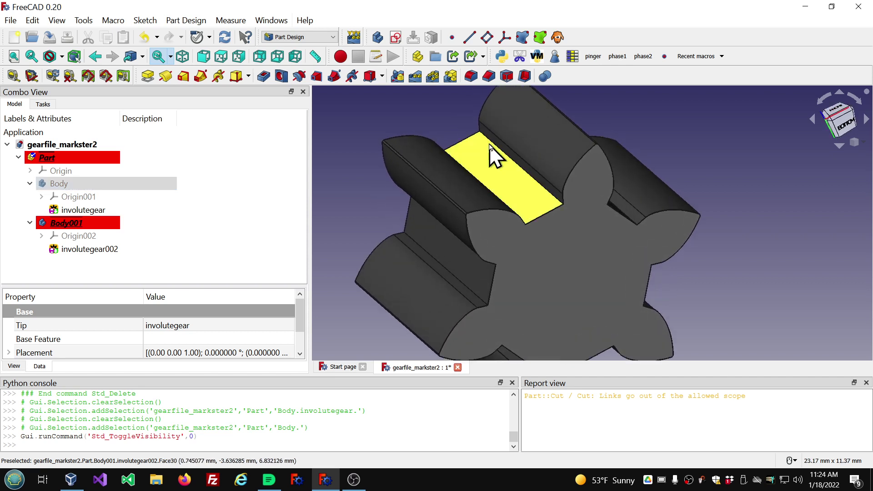
{"action": "left_click", "coordinate": [535, 182]}
{"action": "middle_click_drag", "start_coordinate": [536, 181], "coordinate": [518, 170]}
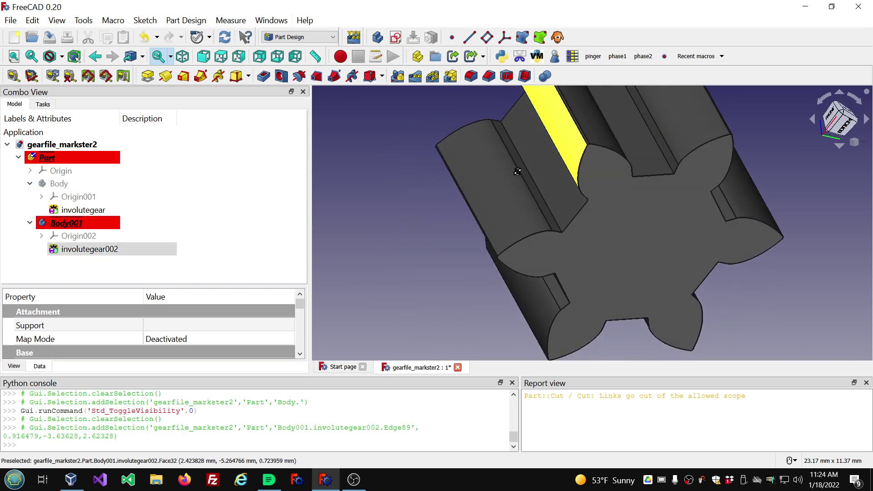
{"action": "left_click", "coordinate": [546, 212], "text": "ctrl"}
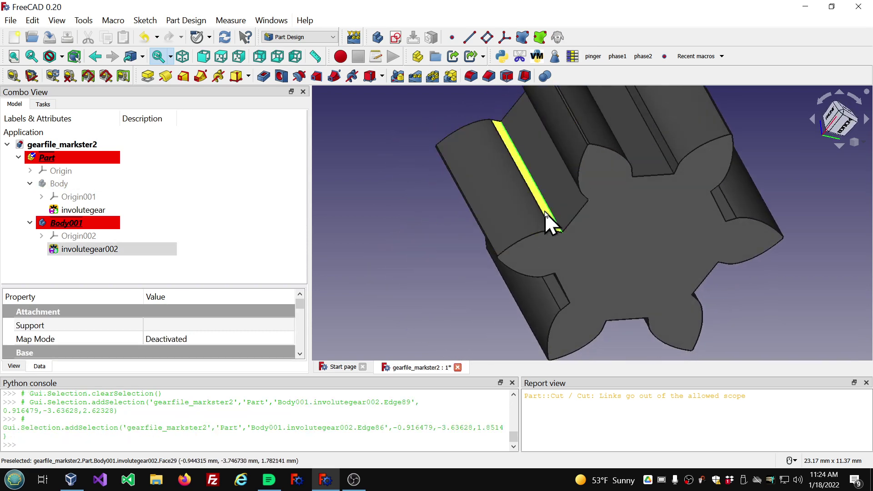
{"action": "middle_click_drag", "start_coordinate": [545, 214], "coordinate": [552, 296]}
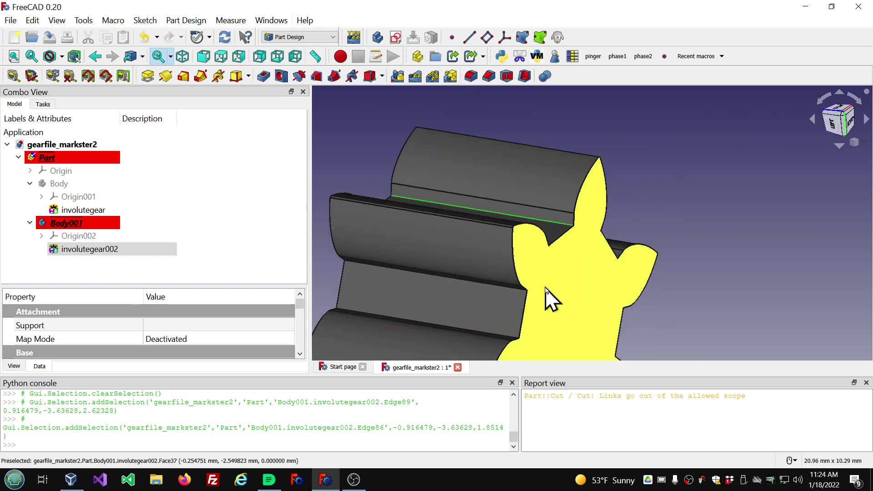
{"action": "left_click", "coordinate": [515, 289], "text": "ctrl"}
{"action": "middle_click_drag", "start_coordinate": [514, 303], "coordinate": [494, 284]}
{"action": "left_click", "coordinate": [506, 328], "text": "ctrl"}
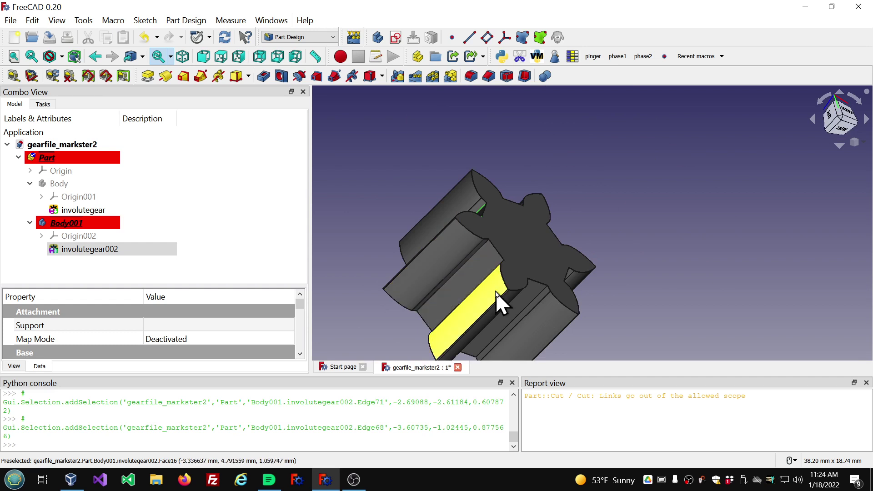
Step: Add the two root edges of the third tooth gap, Edge53 and Edge50, to the selection
{"action": "scroll", "coordinate": [496, 293], "scroll_direction": "up", "scroll_amount": 3}
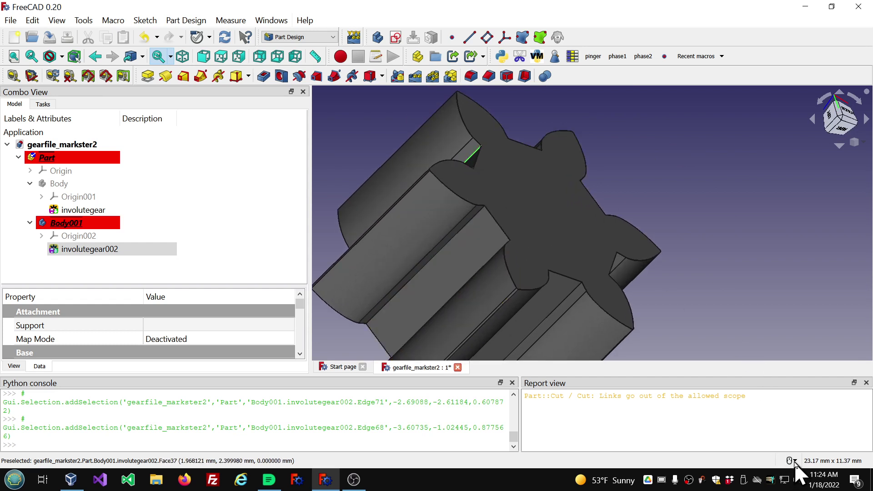
{"action": "mouse_move", "coordinate": [795, 460]}
{"action": "scroll", "coordinate": [473, 249], "scroll_direction": "up", "scroll_amount": 5}
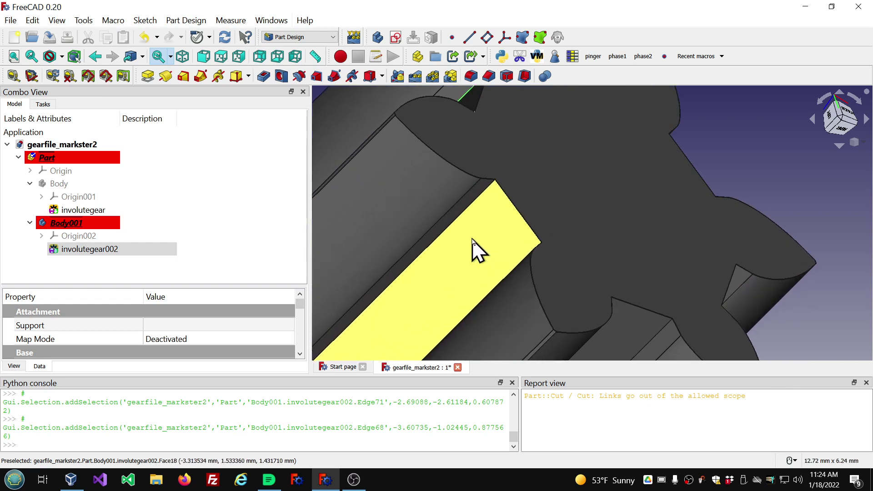
{"action": "left_click", "coordinate": [463, 212]}
{"action": "middle_click_drag", "start_coordinate": [370, 160], "coordinate": [413, 230]}
{"action": "left_click", "coordinate": [427, 233], "text": "ctrl"}
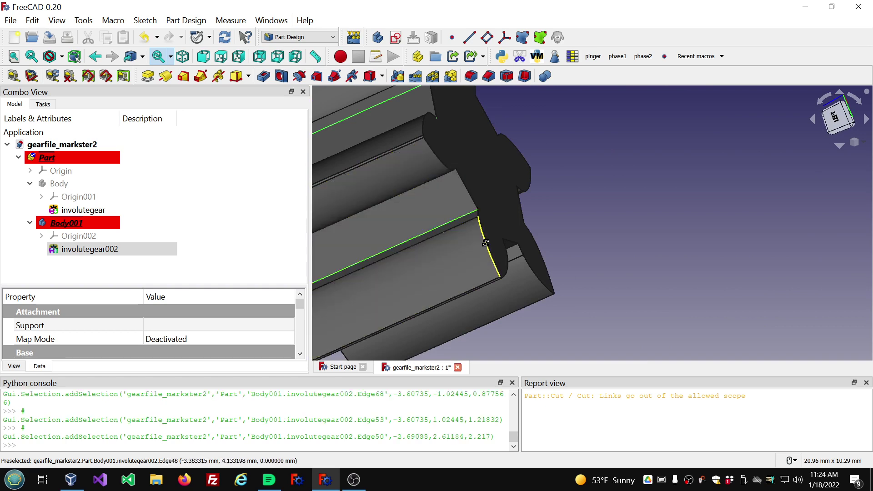
Step: Add the root edges of the fourth and fifth tooth gaps, Edge35, Edge32, Edge17 and Edge14, to the selection
{"action": "middle_click_drag", "start_coordinate": [485, 239], "coordinate": [472, 189]}
{"action": "scroll", "coordinate": [460, 273], "scroll_direction": "down", "scroll_amount": 5}
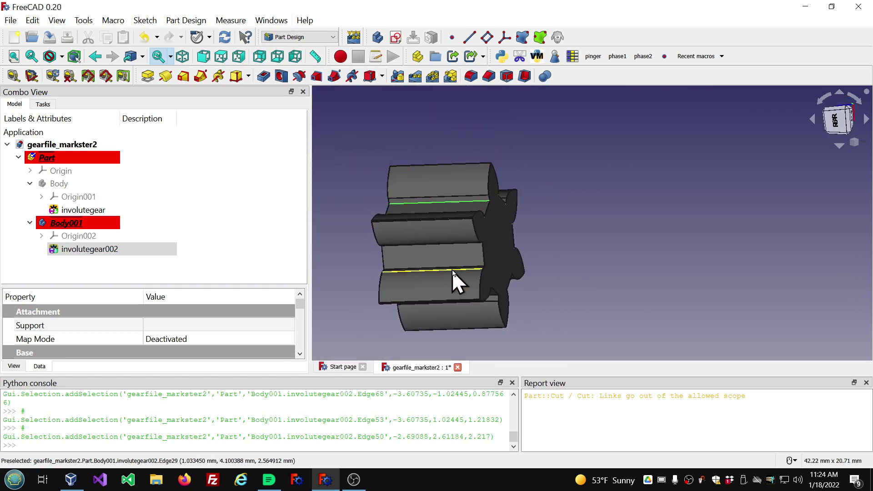
{"action": "scroll", "coordinate": [454, 270], "scroll_direction": "up", "scroll_amount": 4}
{"action": "mouse_move", "coordinate": [495, 251]}
{"action": "middle_mouse_down"}
{"action": "mouse_move", "coordinate": [507, 204]}
{"action": "mouse_move", "coordinate": [475, 207]}
{"action": "mouse_move", "coordinate": [529, 240]}
{"action": "mouse_move", "coordinate": [503, 239]}
{"action": "middle_mouse_up"}
{"action": "left_click", "coordinate": [508, 206], "text": "ctrl"}
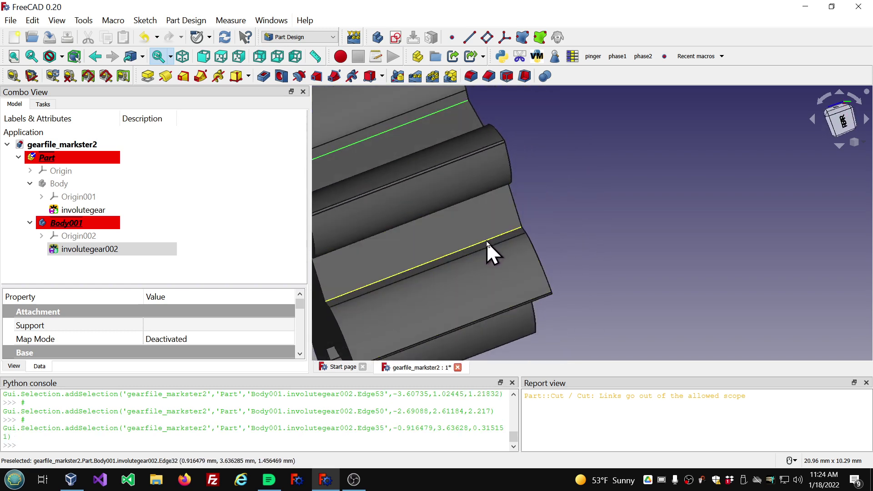
{"action": "left_click", "coordinate": [486, 241], "text": "ctrl"}
{"action": "middle_click_drag", "start_coordinate": [565, 254], "coordinate": [503, 201]}
{"action": "left_click", "coordinate": [443, 159], "text": "ctrl"}
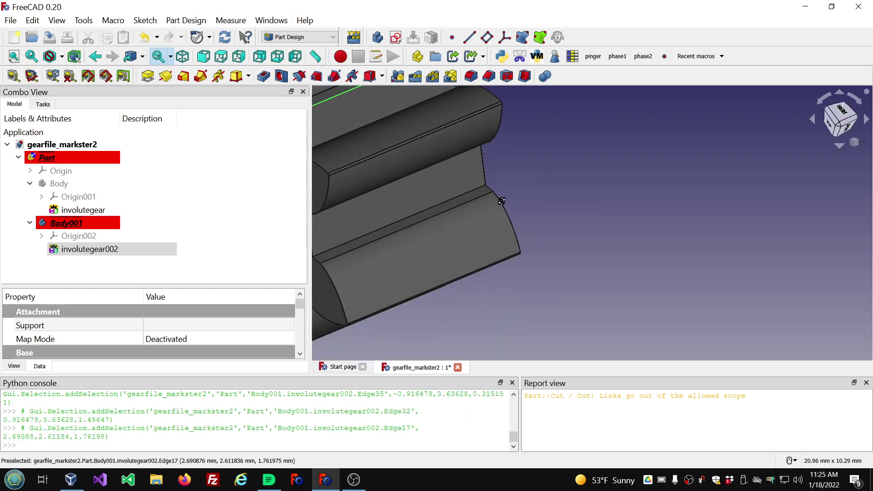
{"action": "left_click", "coordinate": [456, 198], "text": "ctrl"}
Step: Add the root edges of the last tooth gap, Edge1 and Edge104, to complete the selection
{"action": "middle_click_drag", "start_coordinate": [514, 233], "coordinate": [565, 131]}
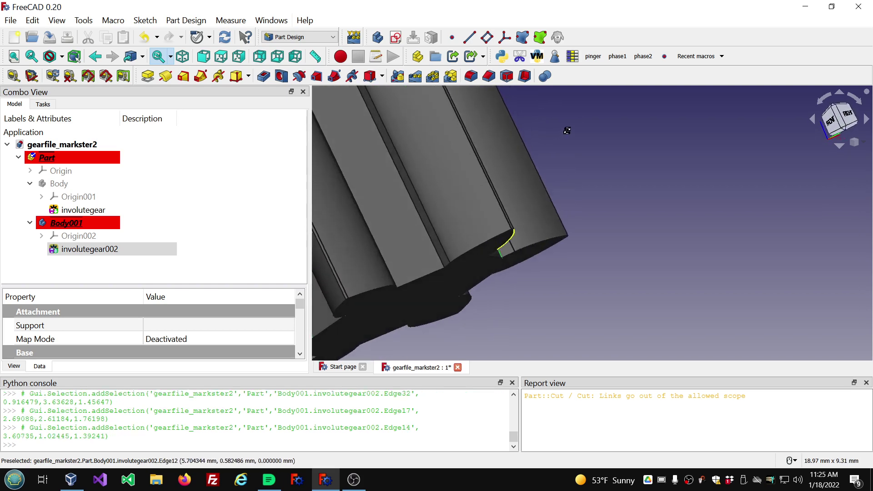
{"action": "left_click", "coordinate": [423, 220], "text": "ctrl"}
{"action": "middle_click_drag", "start_coordinate": [434, 230], "coordinate": [356, 219]}
{"action": "left_click", "coordinate": [392, 267], "text": "ctrl"}
{"action": "scroll", "coordinate": [375, 218], "scroll_direction": "down", "scroll_amount": 5}
{"action": "scroll", "coordinate": [398, 269], "scroll_direction": "up", "scroll_amount": 3}
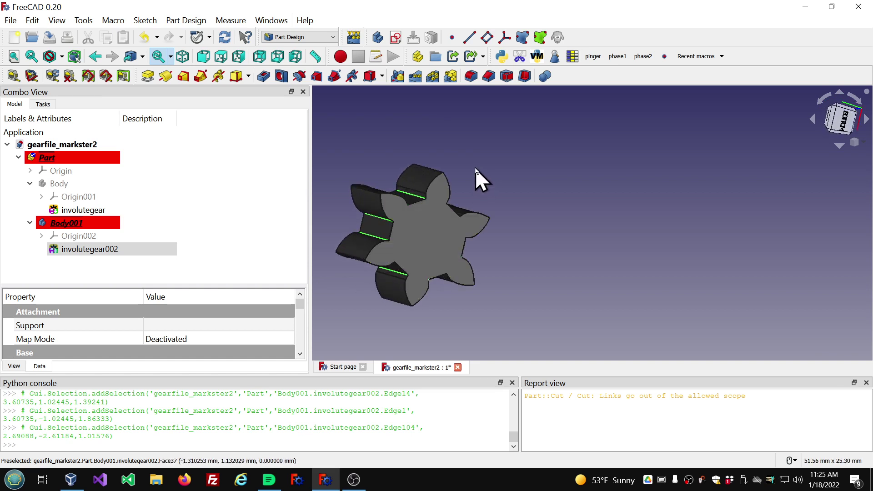
Step: Start a Fillet on the selected tooth root edges of involutegear002 and set its radius to 0.5 mm
{"action": "left_click", "coordinate": [471, 77]}
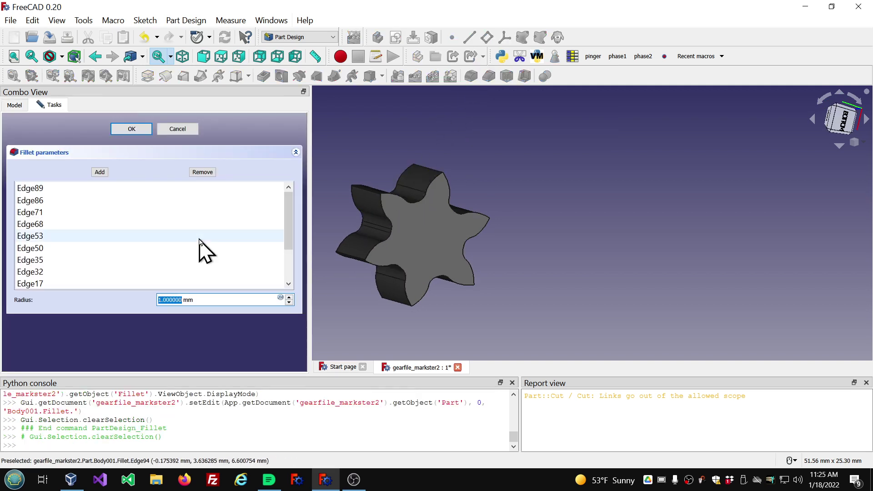
{"action": "left_click", "coordinate": [226, 301]}
{"action": "scroll", "coordinate": [226, 302], "scroll_direction": "down", "scroll_amount": 1}
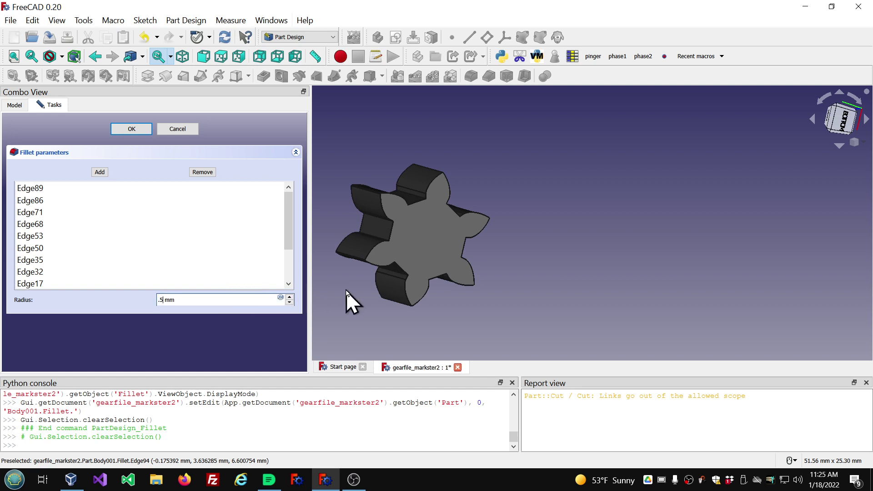
{"action": "scroll", "coordinate": [394, 233], "scroll_direction": "up", "scroll_amount": 5}
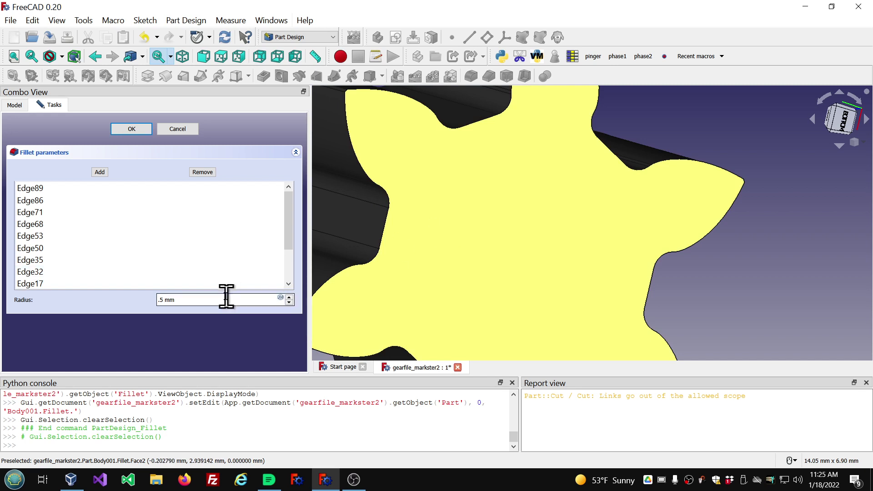
Step: Set the fillet radius to 1 mm, accept the fillet and select the finished Fillet feature in Body001
{"action": "left_click", "coordinate": [226, 296]}
{"action": "scroll", "coordinate": [226, 296], "scroll_direction": "up", "scroll_amount": 1}
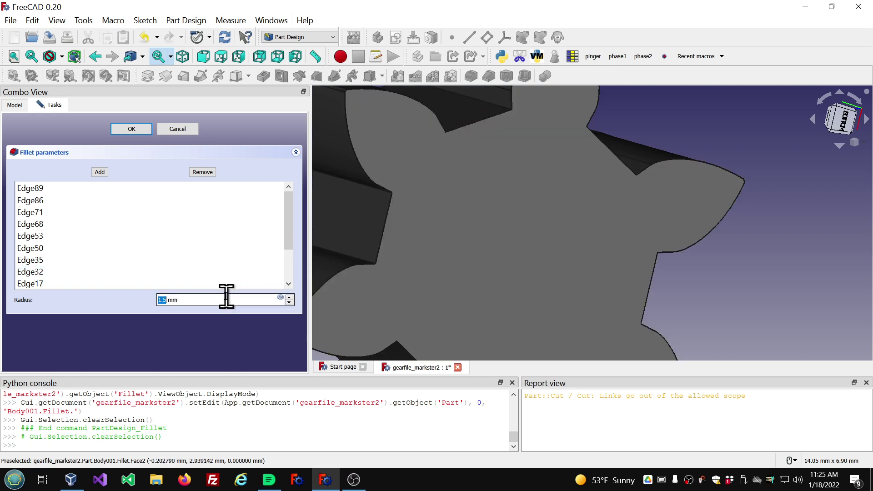
{"action": "type", "text": "1"}
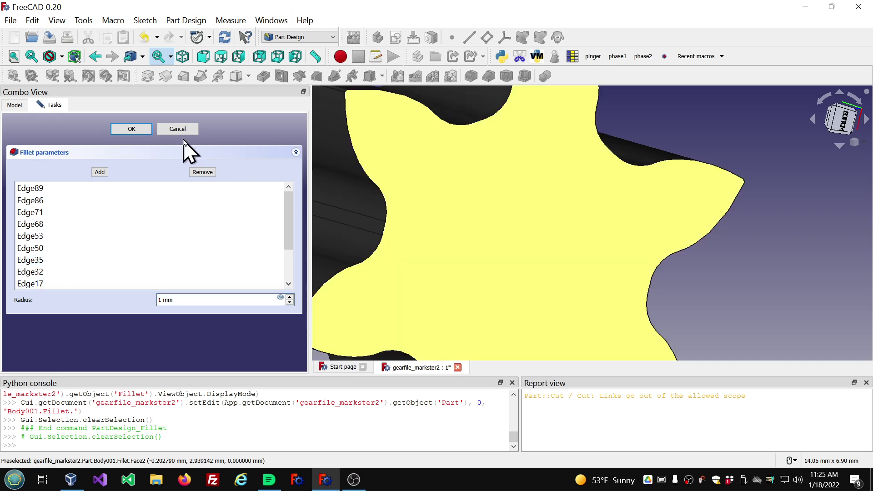
{"action": "left_click", "coordinate": [132, 129]}
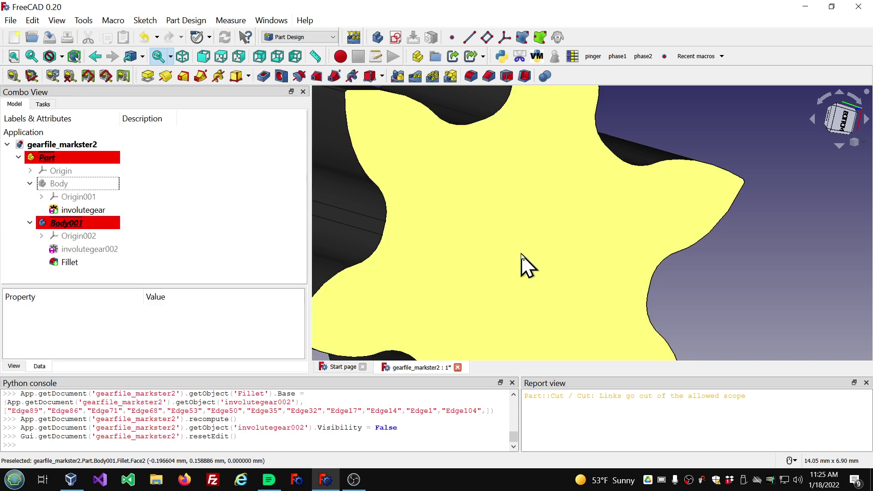
{"action": "scroll", "coordinate": [519, 232], "scroll_direction": "down", "scroll_amount": 4}
{"action": "middle_click_drag", "start_coordinate": [518, 228], "coordinate": [490, 236]}
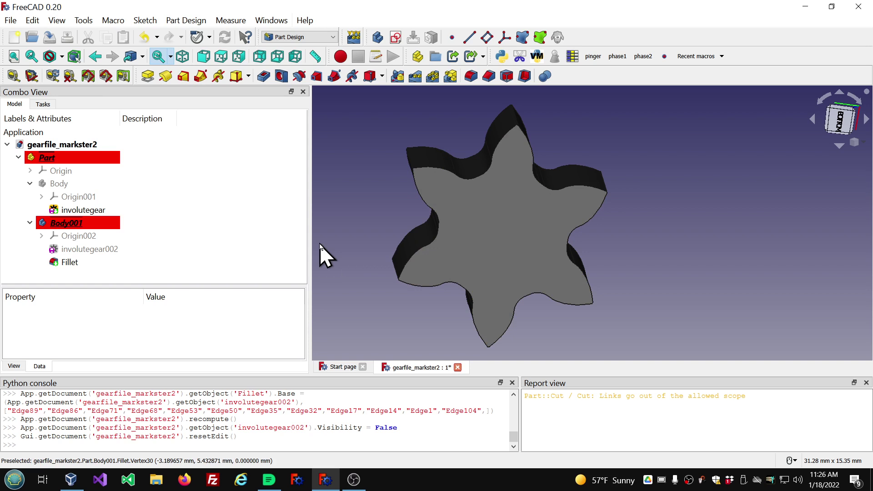
{"action": "left_click", "coordinate": [67, 264]}
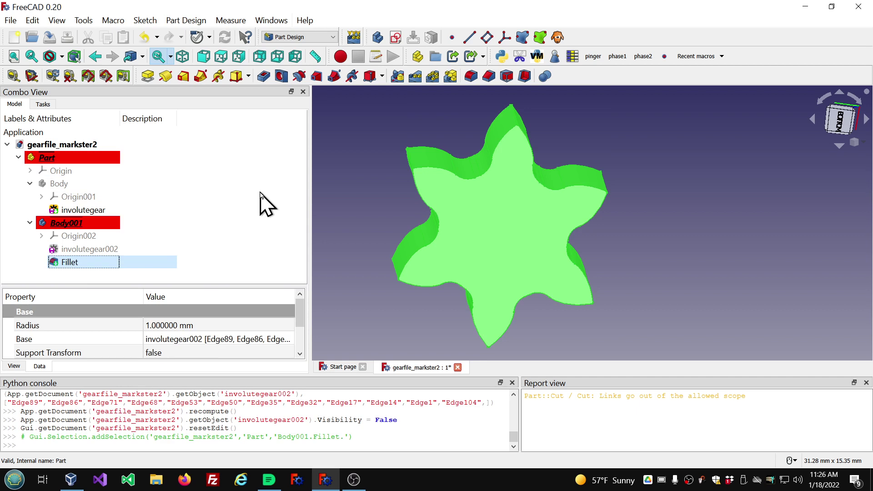
Step: Look up the details of the PDWrapper macro in the Addon manager and close the manager
{"action": "left_click", "coordinate": [82, 23]}
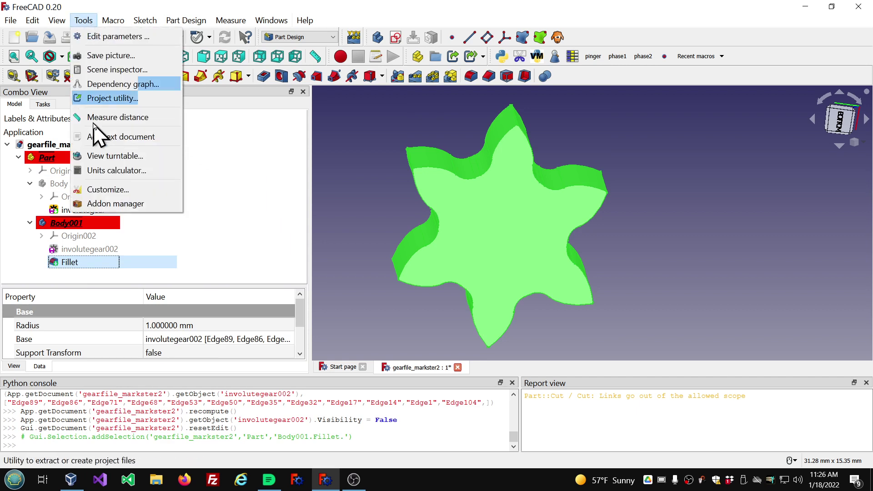
{"action": "left_click", "coordinate": [113, 204]}
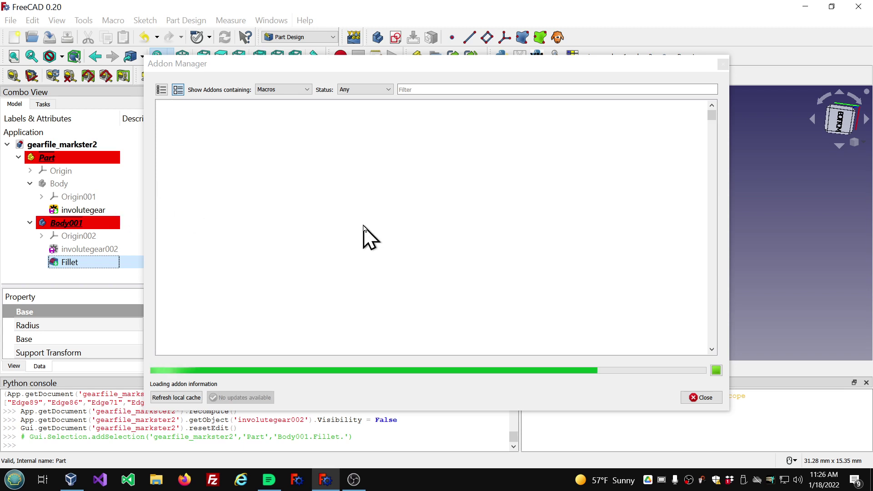
{"action": "left_click", "coordinate": [308, 91]}
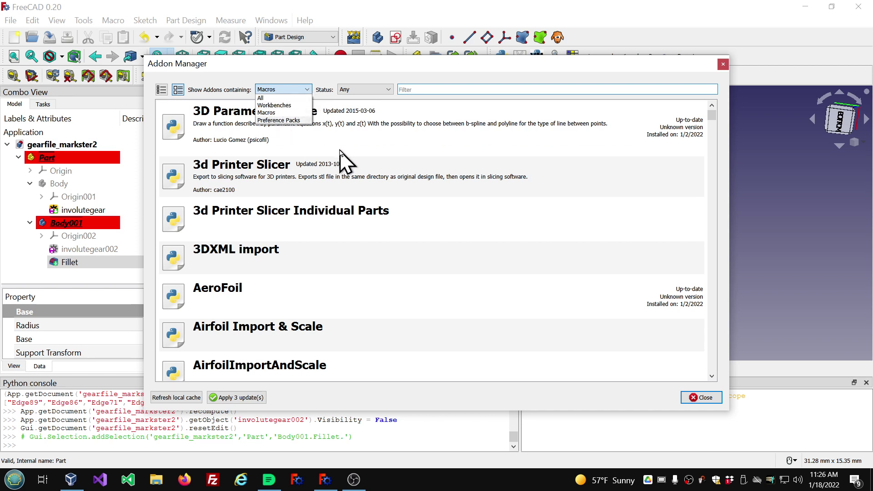
{"action": "left_click", "coordinate": [301, 73]}
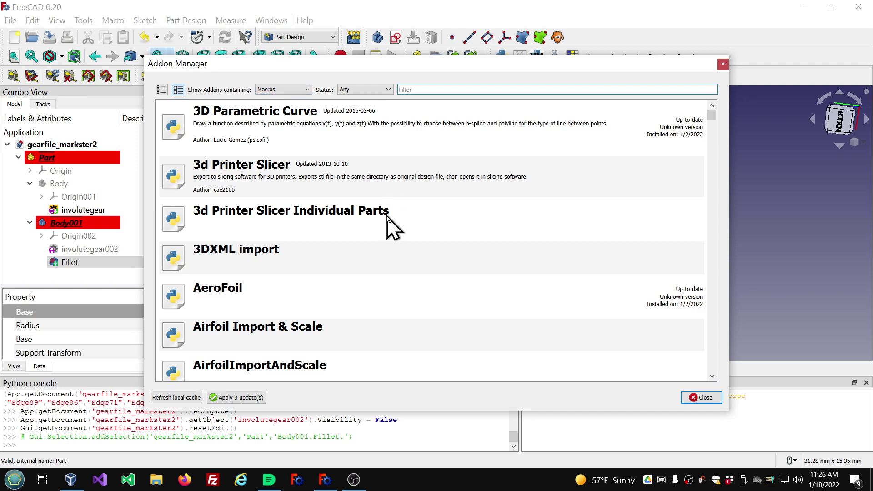
{"action": "left_click_drag", "start_coordinate": [713, 115], "coordinate": [719, 294]}
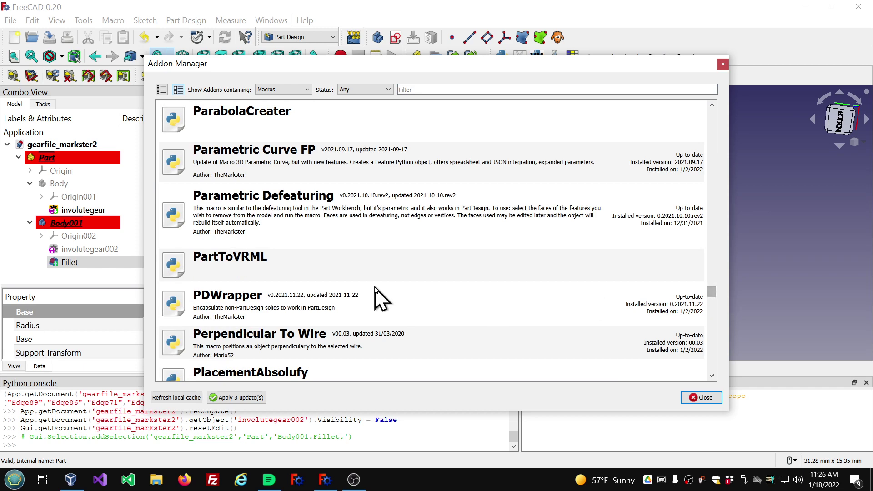
{"action": "left_click", "coordinate": [230, 303]}
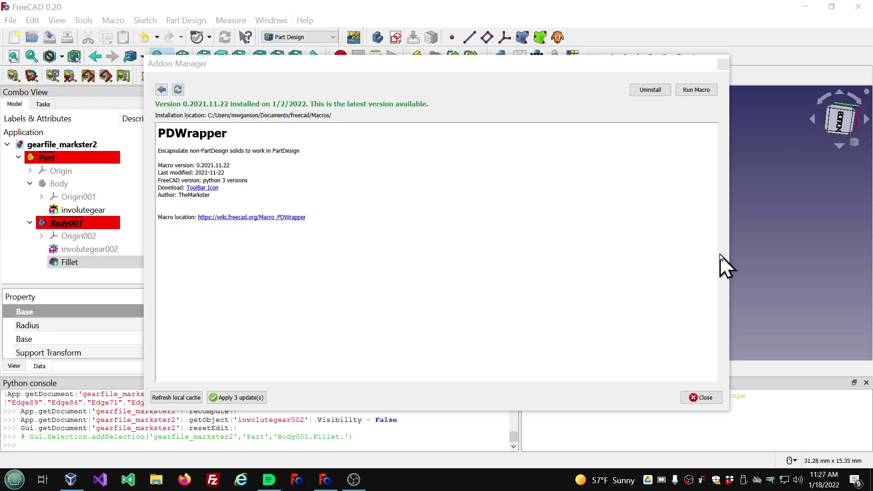
{"action": "left_click", "coordinate": [700, 399]}
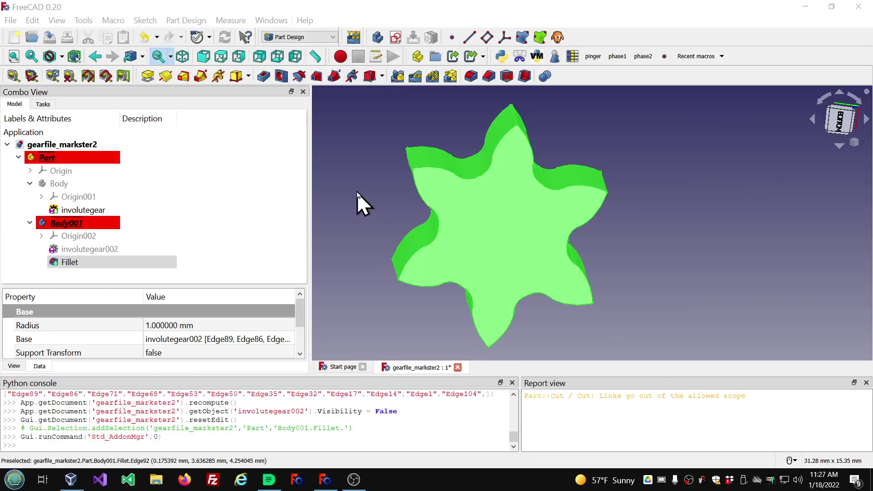
Step: Run the user macro pdwrapper.FCMacro on the selected Fillet feature
{"action": "left_click", "coordinate": [113, 21]}
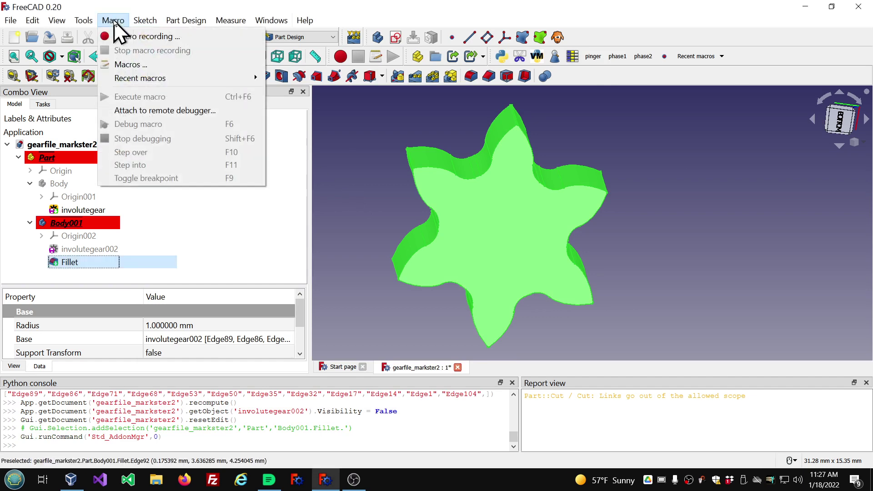
{"action": "left_click", "coordinate": [131, 65]}
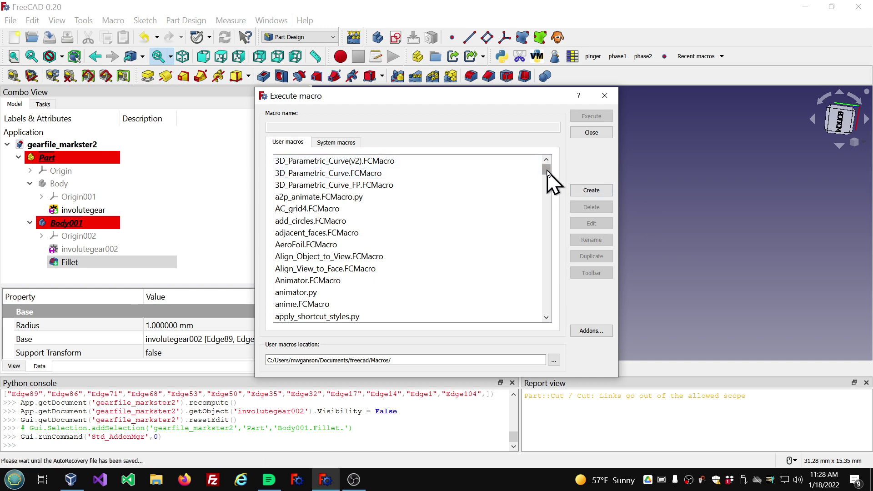
{"action": "left_click_drag", "start_coordinate": [547, 172], "coordinate": [536, 262]}
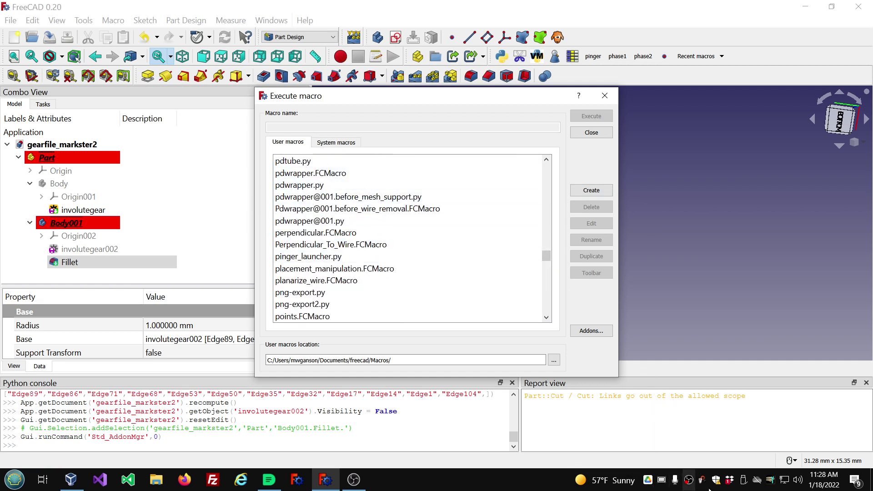
{"action": "left_click", "coordinate": [662, 481]}
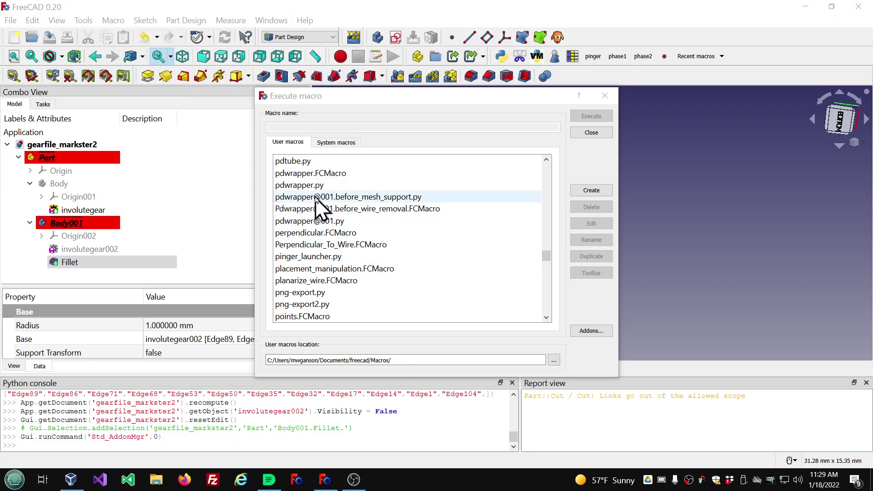
{"action": "left_click", "coordinate": [323, 186]}
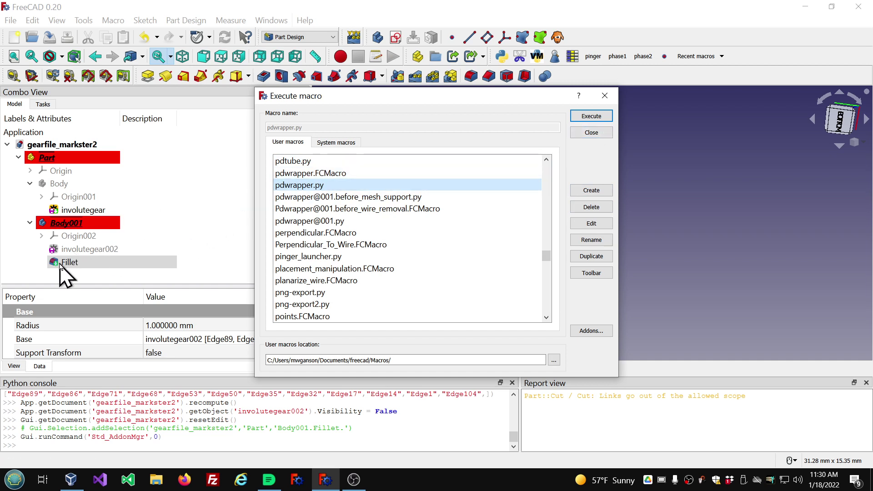
{"action": "left_click", "coordinate": [353, 174]}
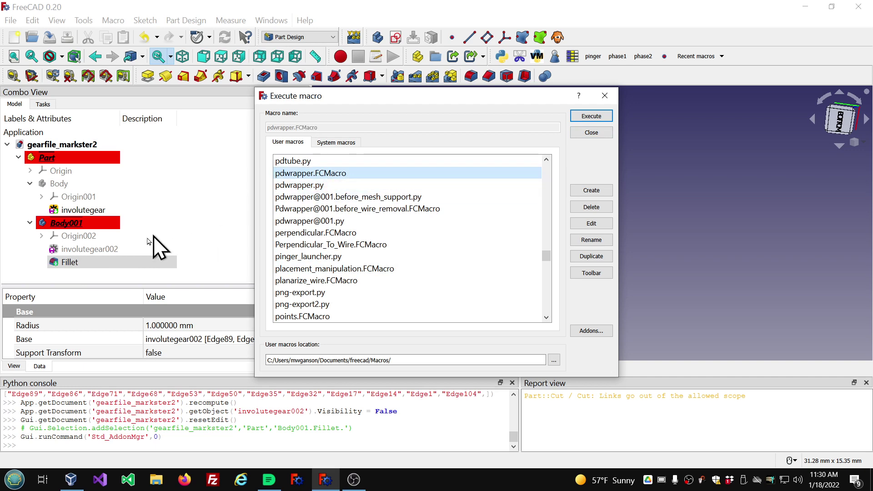
{"action": "left_click", "coordinate": [590, 117]}
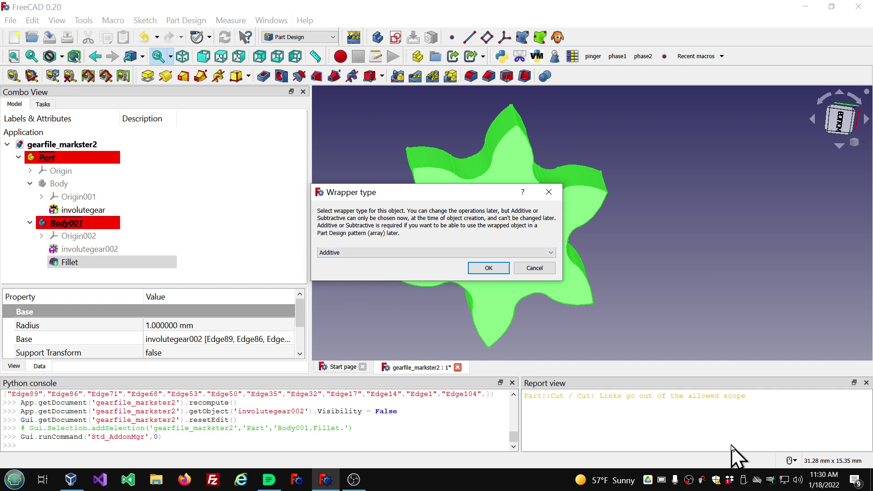
Step: Create an Additive wrapper with Fillet as the previous feature and inspect the resulting gear
{"action": "left_click", "coordinate": [552, 253]}
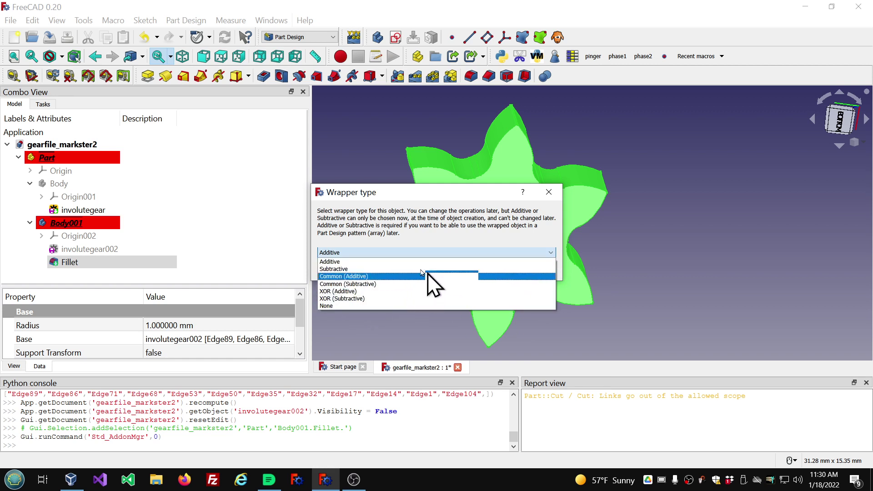
{"action": "left_click", "coordinate": [368, 263]}
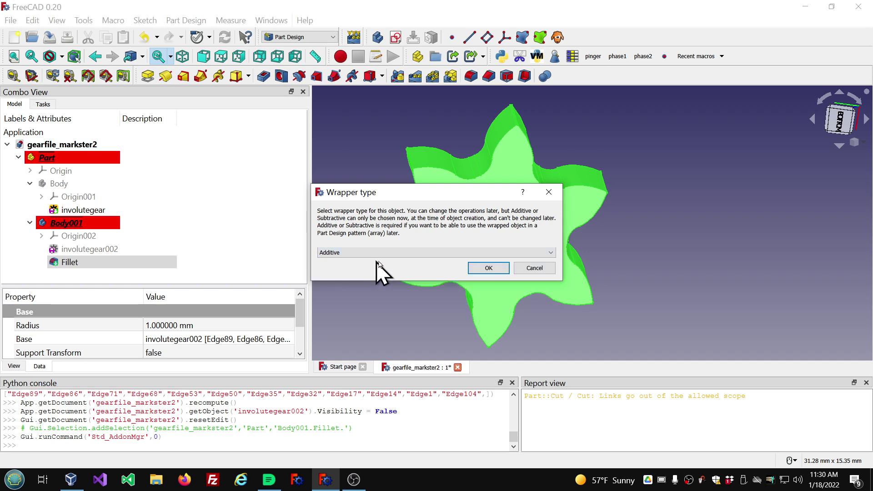
{"action": "left_click", "coordinate": [488, 269]}
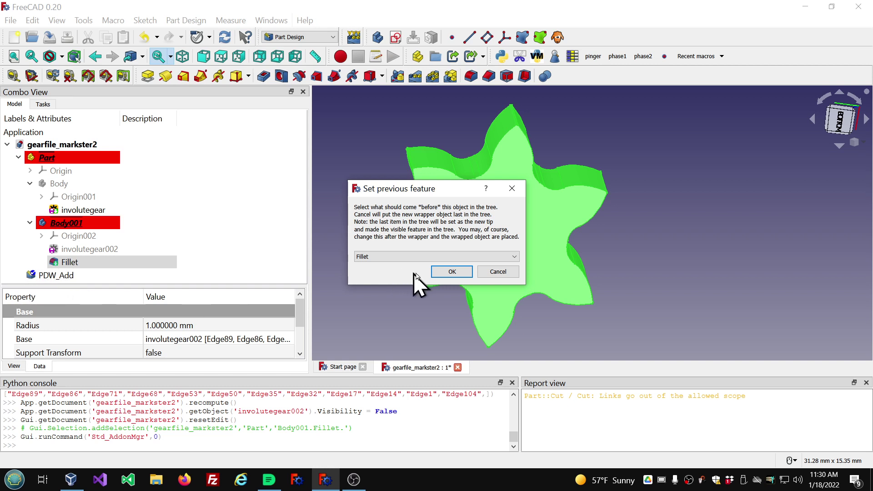
{"action": "left_click", "coordinate": [450, 272]}
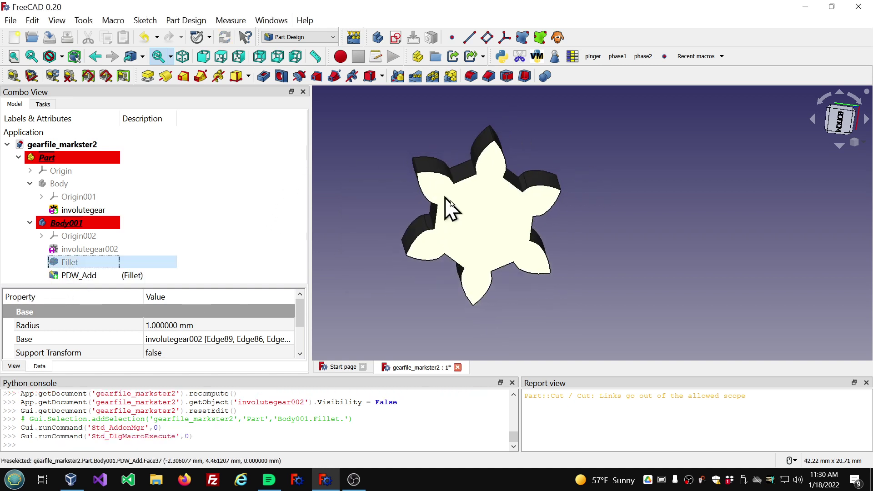
{"action": "scroll", "coordinate": [486, 182], "scroll_direction": "up", "scroll_amount": 2}
{"action": "middle_click_drag", "start_coordinate": [489, 178], "coordinate": [490, 175]}
{"action": "scroll", "coordinate": [492, 171], "scroll_direction": "down", "scroll_amount": 1}
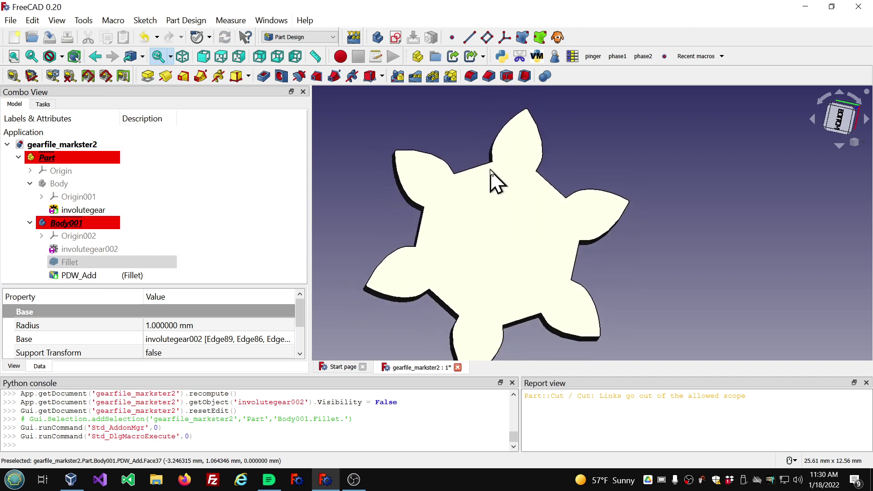
{"action": "scroll", "coordinate": [445, 189], "scroll_direction": "up", "scroll_amount": 2}
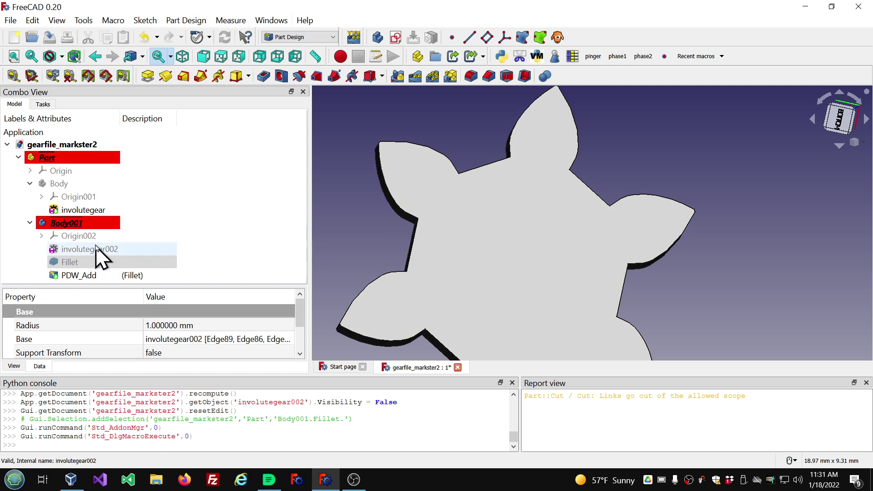
Step: Select PDW_Add in Body001, enlarge its property list and set Shape Management to Manual
{"action": "left_click", "coordinate": [96, 249]}
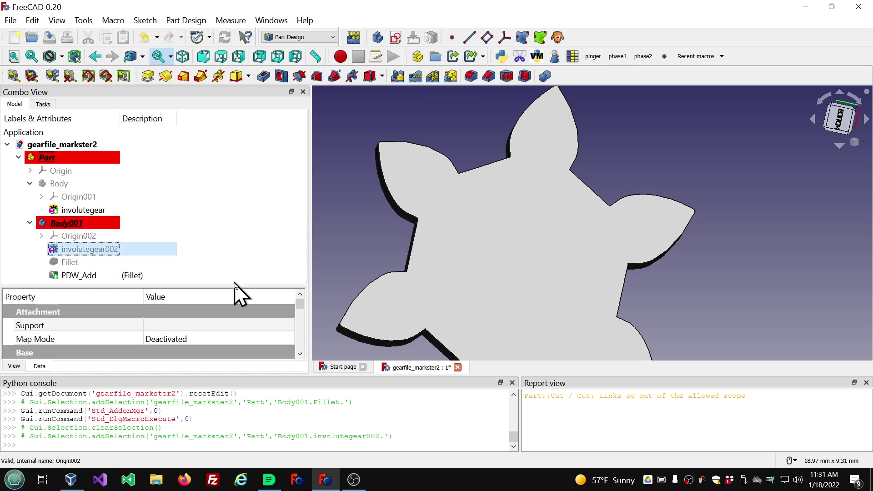
{"action": "left_click_drag", "start_coordinate": [233, 285], "coordinate": [247, 160]}
{"action": "scroll", "coordinate": [250, 141], "scroll_direction": "down", "scroll_amount": 1}
{"action": "left_click", "coordinate": [111, 148]}
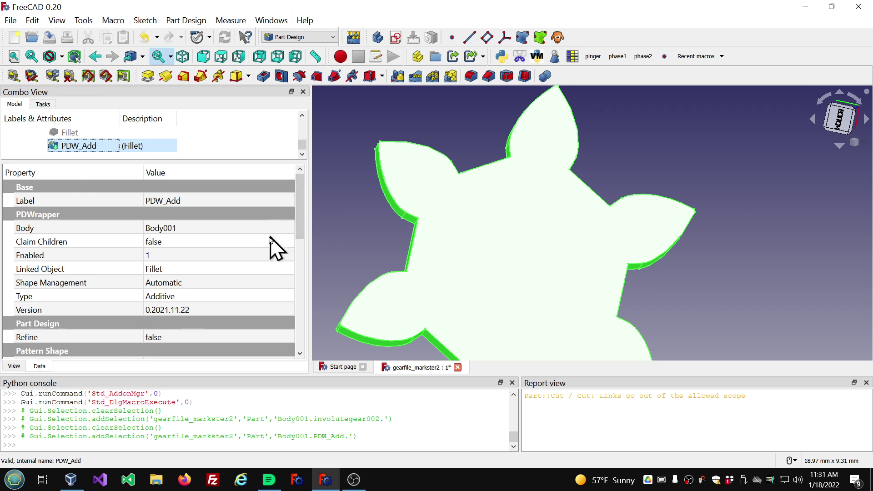
{"action": "mouse_move", "coordinate": [37, 285]}
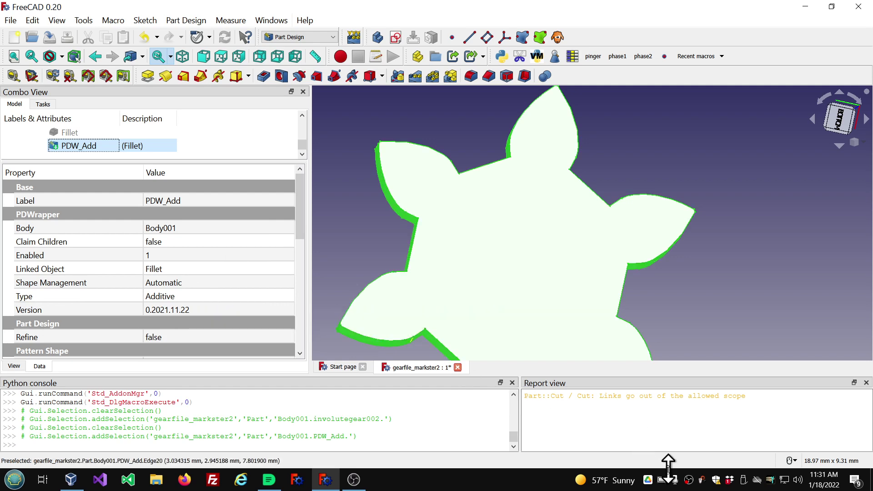
{"action": "left_click", "coordinate": [668, 483]}
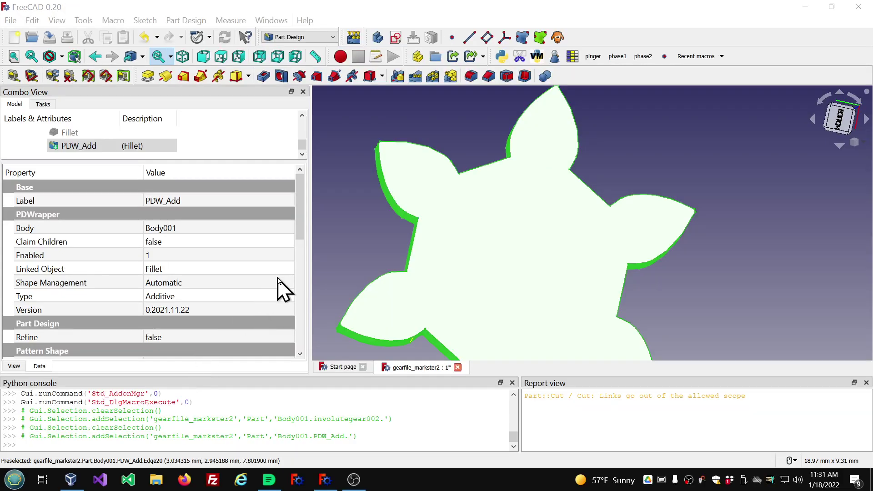
{"action": "left_click", "coordinate": [289, 284]}
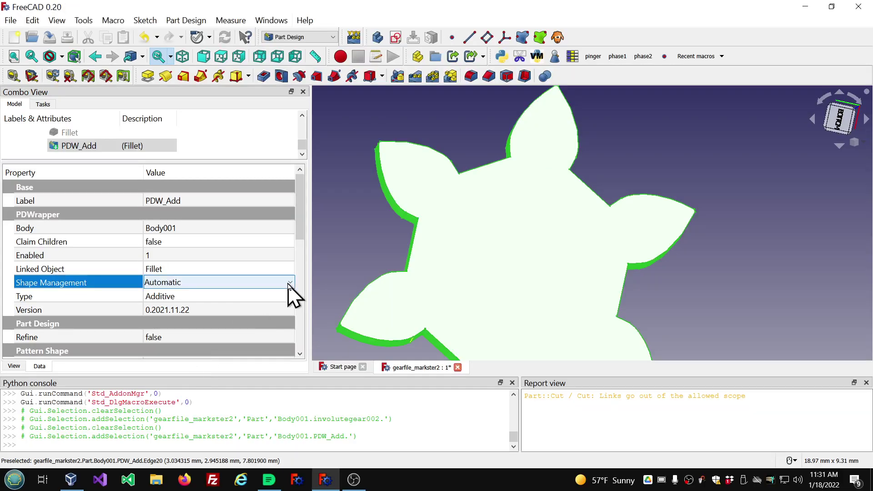
{"action": "left_click", "coordinate": [289, 283]}
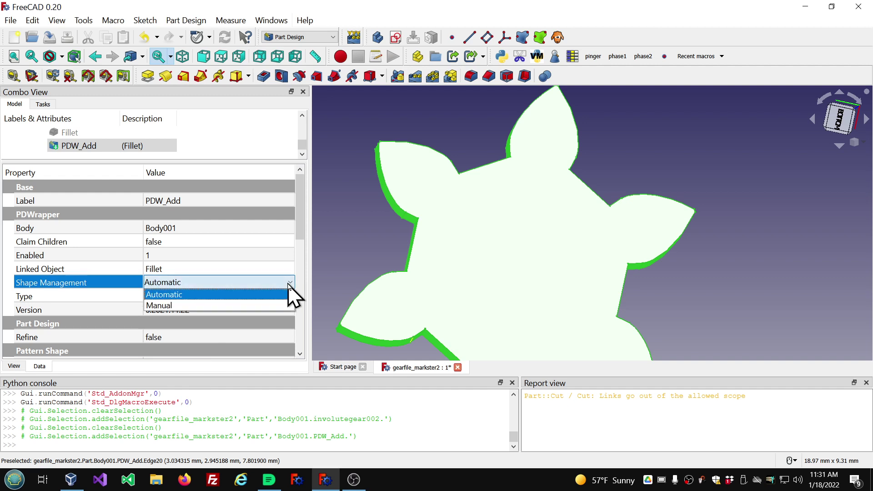
{"action": "left_click", "coordinate": [251, 306]}
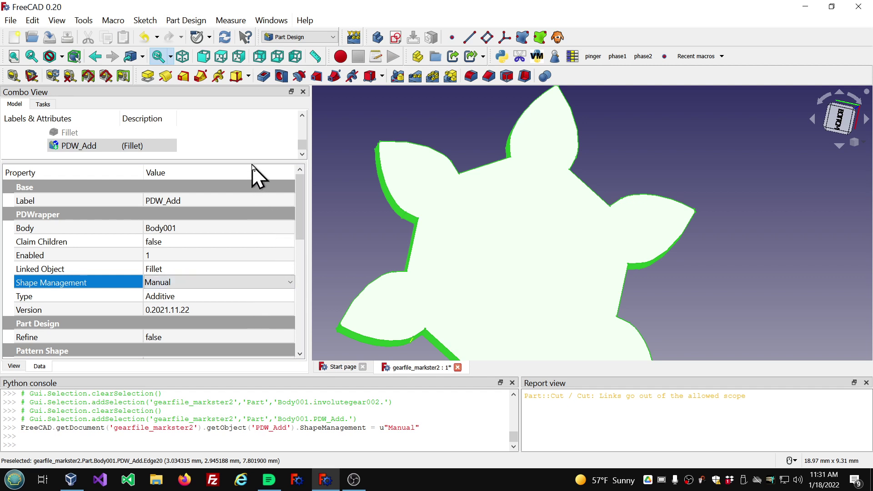
Step: In PDW_Add's Tip Shape properties, set Use Tip Base Add Sub Shape to true and Use Tip Tool Add Sub Shape to false
{"action": "left_click_drag", "start_coordinate": [250, 162], "coordinate": [258, 143]}
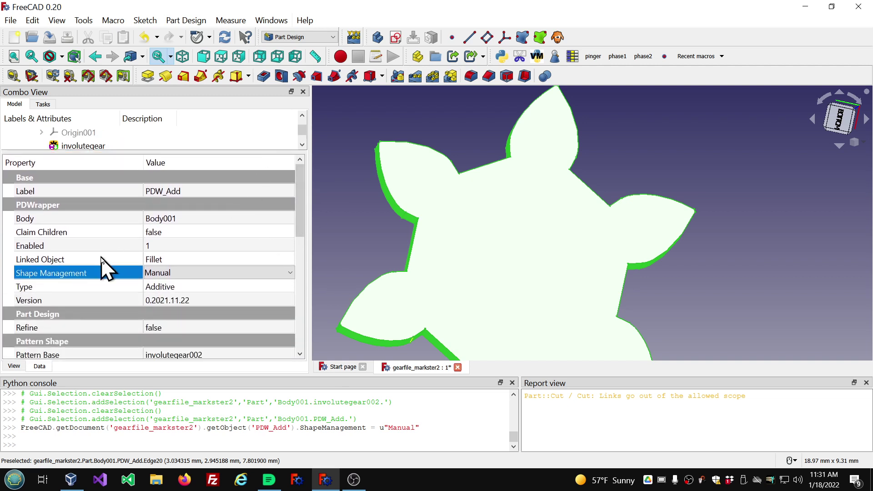
{"action": "left_click_drag", "start_coordinate": [301, 196], "coordinate": [296, 292]}
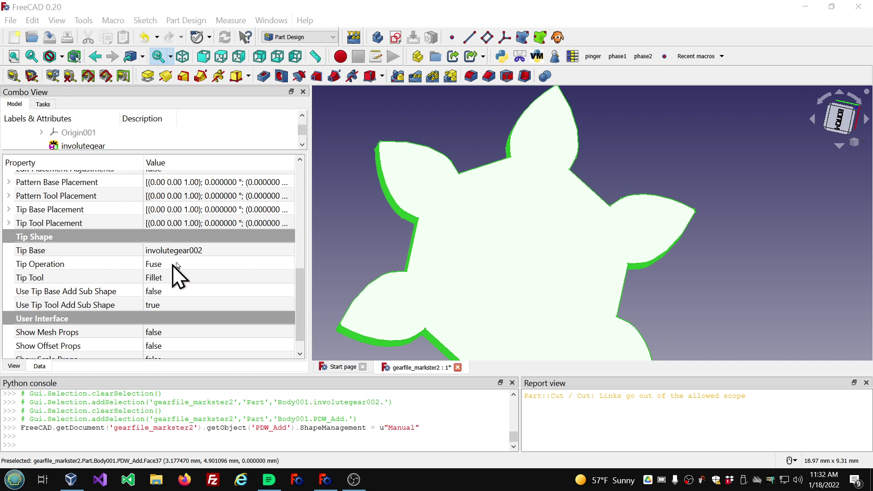
{"action": "left_click_drag", "start_coordinate": [242, 152], "coordinate": [234, 223]}
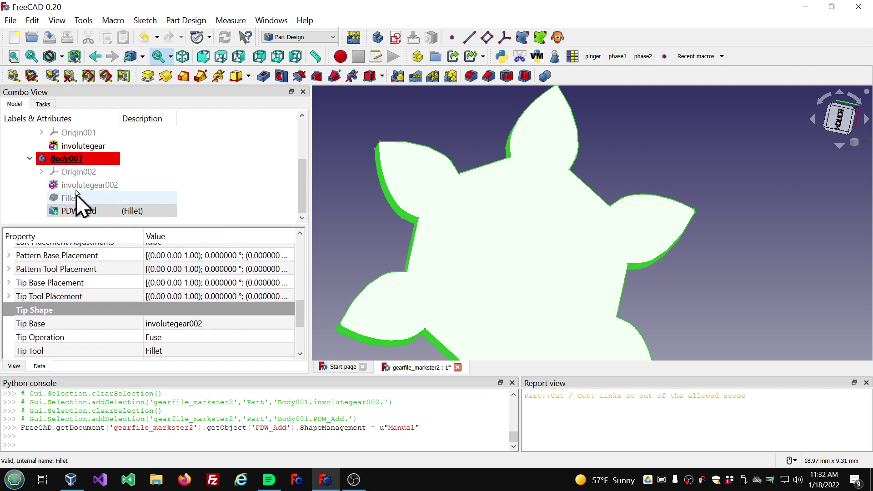
{"action": "mouse_move", "coordinate": [303, 317]}
{"action": "left_mouse_down"}
{"action": "mouse_move", "coordinate": [302, 339]}
{"action": "mouse_move", "coordinate": [302, 325]}
{"action": "left_mouse_up"}
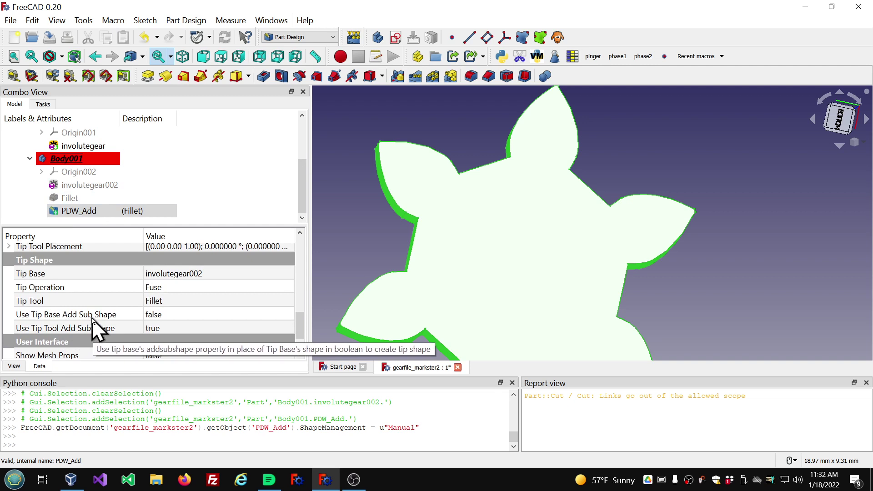
{"action": "left_click", "coordinate": [194, 315]}
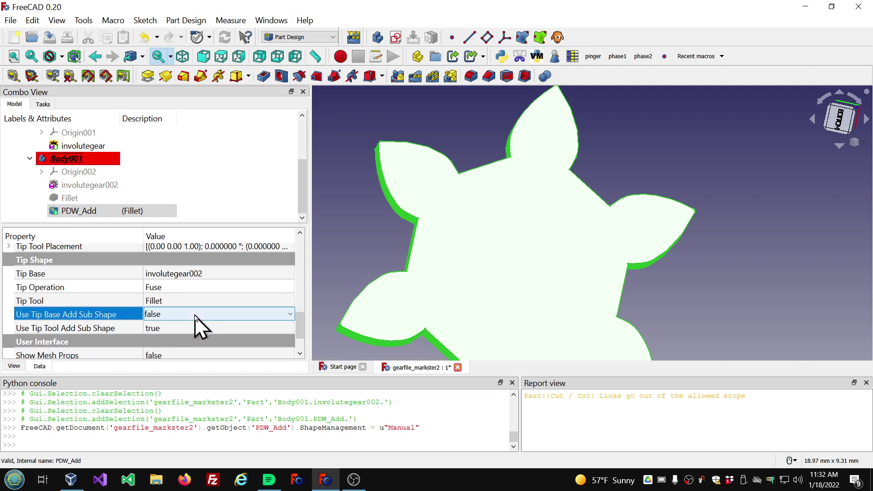
{"action": "scroll", "coordinate": [194, 317], "scroll_direction": "down", "scroll_amount": 1}
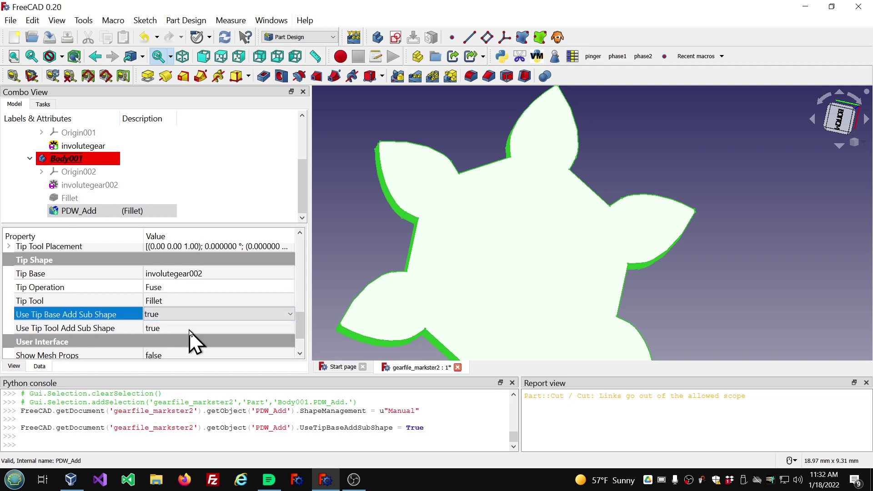
{"action": "left_click", "coordinate": [191, 328]}
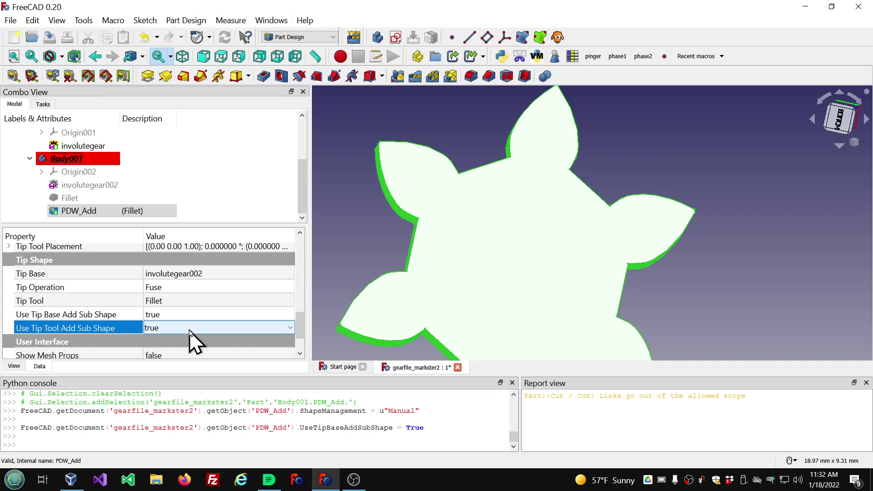
{"action": "scroll", "coordinate": [190, 332], "scroll_direction": "up", "scroll_amount": 1}
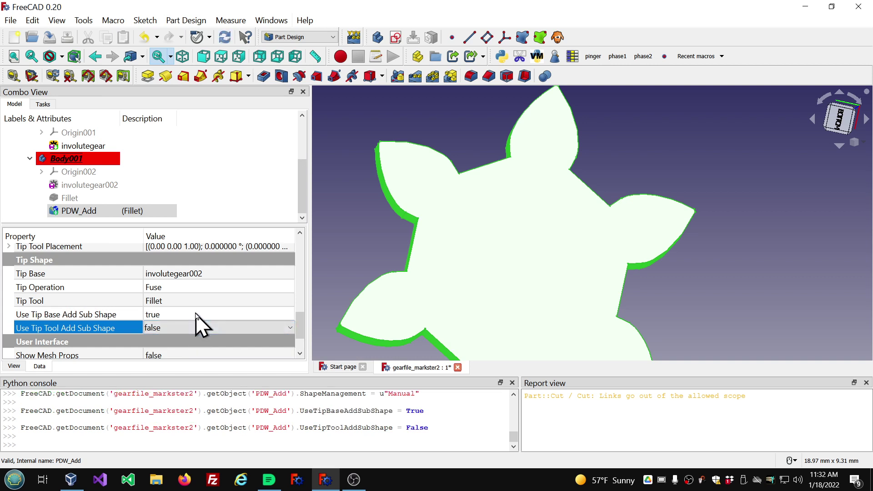
{"action": "left_click", "coordinate": [195, 314]}
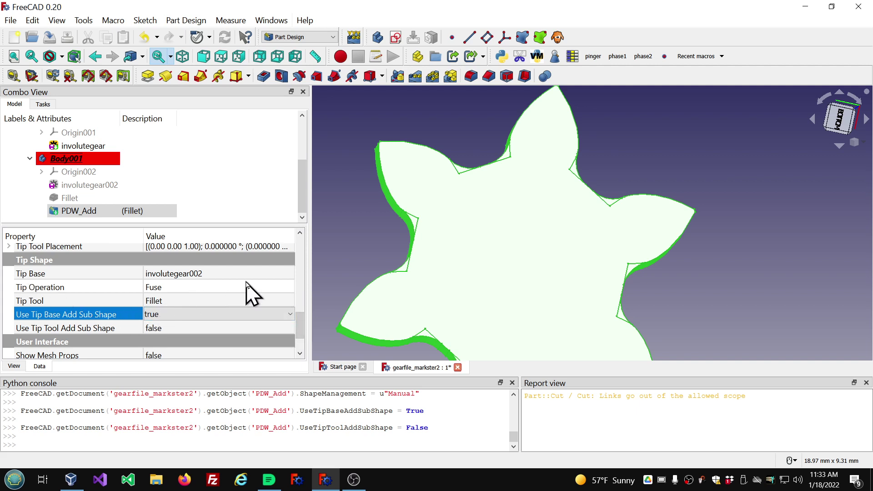
Step: Set PDW_Add's Tip Operation to None, clear its Tip Base link and reselect PDW_Add in Body001
{"action": "left_click", "coordinate": [280, 288]}
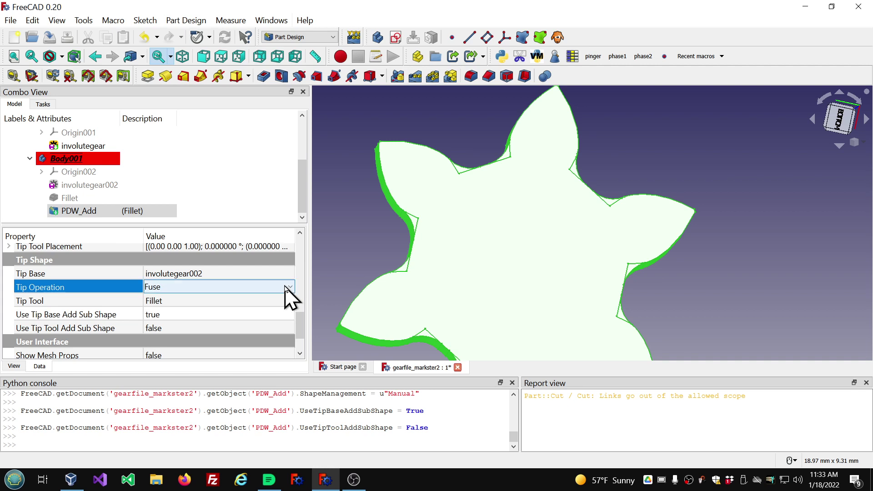
{"action": "scroll", "coordinate": [286, 288], "scroll_direction": "down", "scroll_amount": 4}
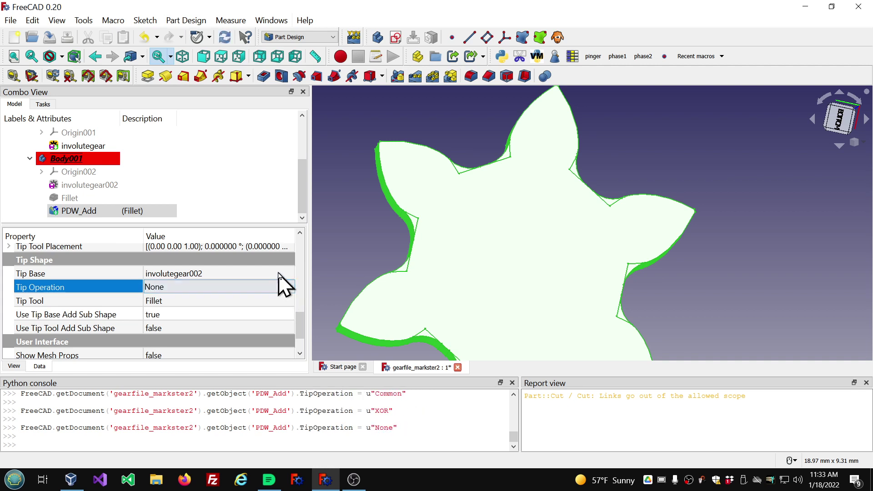
{"action": "left_click", "coordinate": [278, 273]}
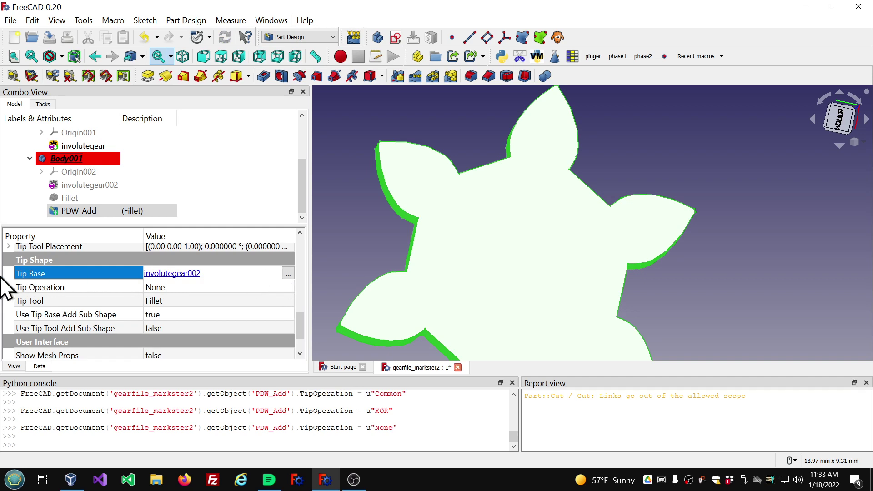
{"action": "left_click", "coordinate": [287, 273]}
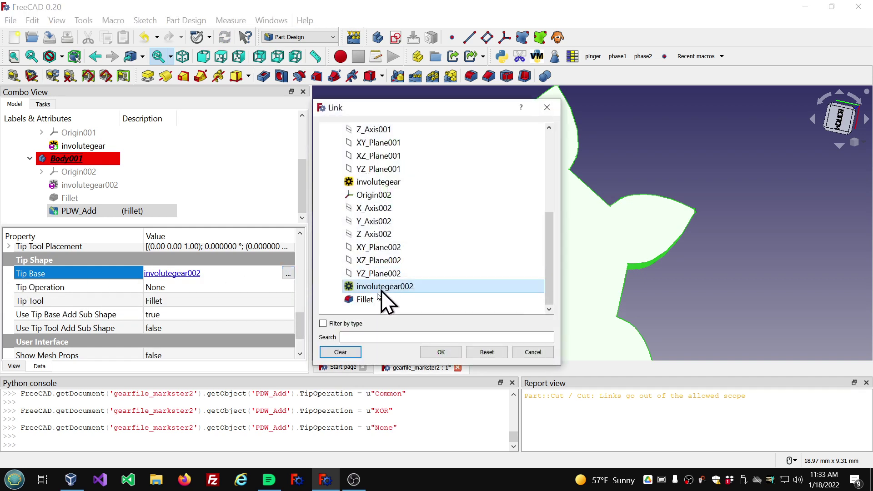
{"action": "left_click", "coordinate": [336, 354]}
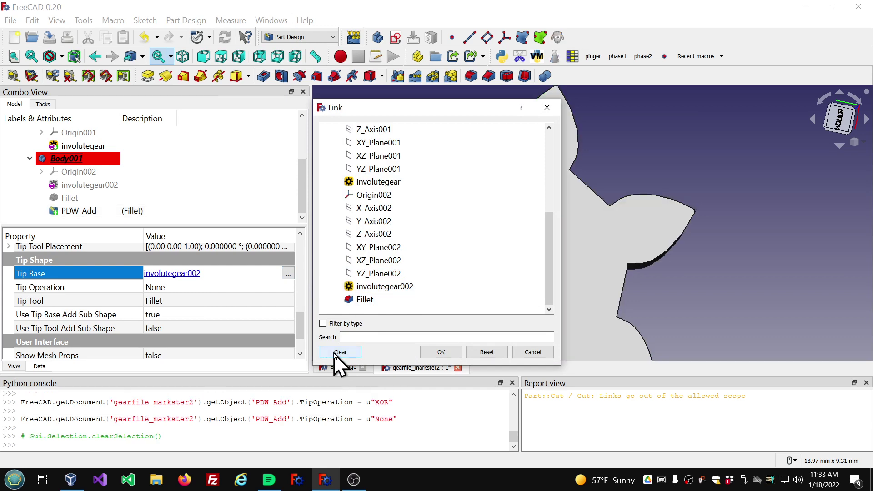
{"action": "left_click", "coordinate": [440, 353]}
{"action": "left_click", "coordinate": [275, 189]}
{"action": "left_click", "coordinate": [77, 211]}
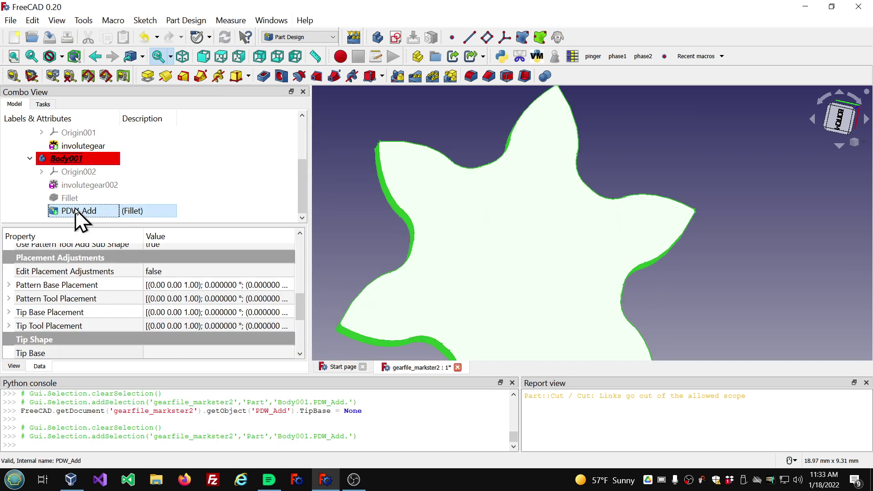
Step: Set Show Offset Props to true in PDW_Add's User Interface properties
{"action": "mouse_move", "coordinate": [300, 310]}
{"action": "left_mouse_down"}
{"action": "mouse_move", "coordinate": [301, 334]}
{"action": "mouse_move", "coordinate": [303, 323]}
{"action": "left_mouse_up"}
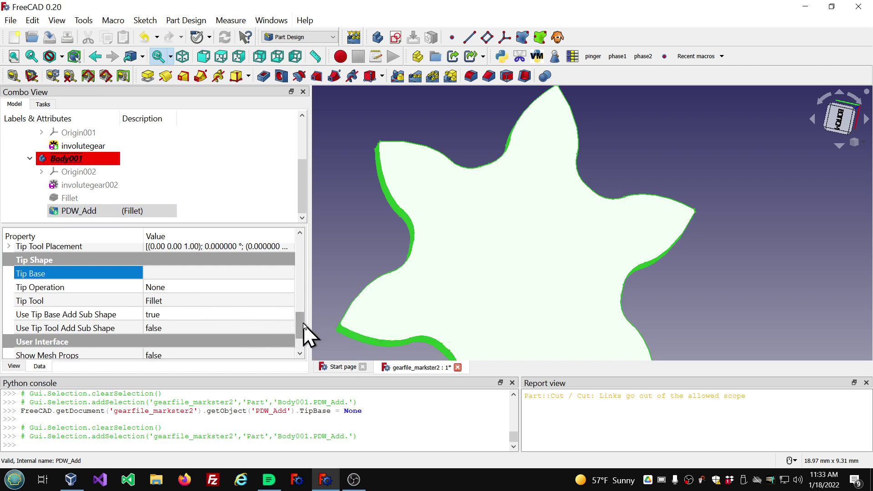
{"action": "mouse_move", "coordinate": [303, 324]}
{"action": "left_mouse_down"}
{"action": "mouse_move", "coordinate": [302, 243]}
{"action": "mouse_move", "coordinate": [299, 331]}
{"action": "left_mouse_up"}
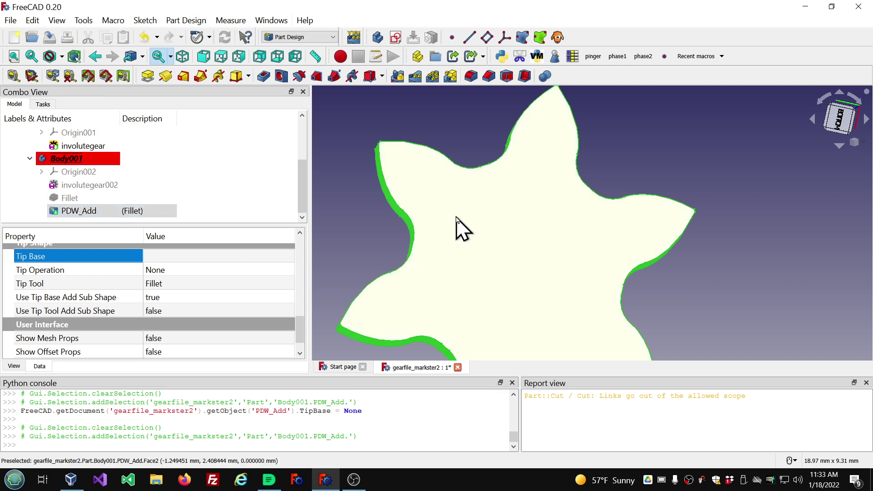
{"action": "scroll", "coordinate": [456, 218], "scroll_direction": "down", "scroll_amount": 3}
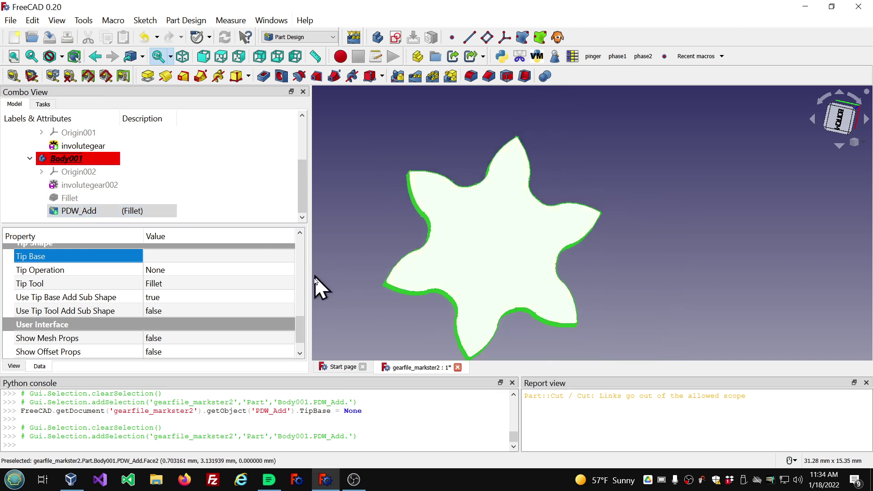
{"action": "left_click_drag", "start_coordinate": [306, 341], "coordinate": [292, 364]}
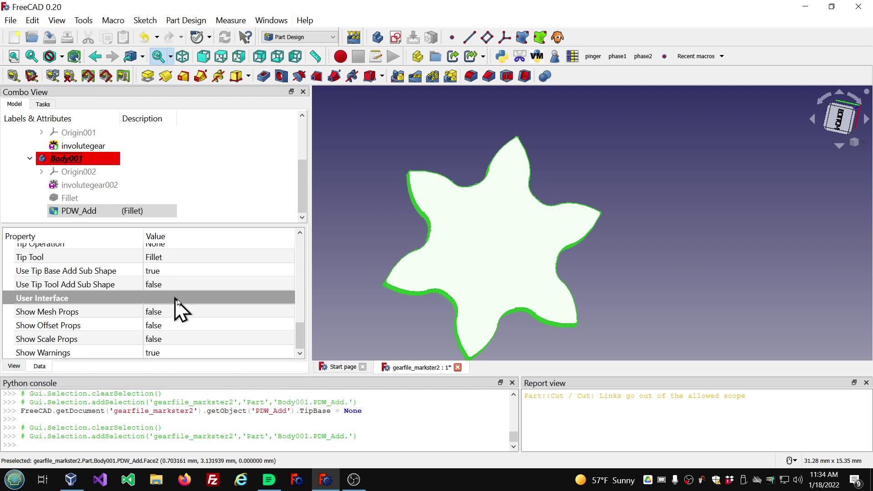
{"action": "mouse_move", "coordinate": [301, 345]}
{"action": "left_mouse_down"}
{"action": "mouse_move", "coordinate": [302, 259]}
{"action": "mouse_move", "coordinate": [290, 351]}
{"action": "mouse_move", "coordinate": [306, 255]}
{"action": "mouse_move", "coordinate": [306, 361]}
{"action": "left_mouse_up"}
{"action": "left_click_drag", "start_coordinate": [253, 356], "coordinate": [117, 359]}
{"action": "left_click", "coordinate": [662, 480]}
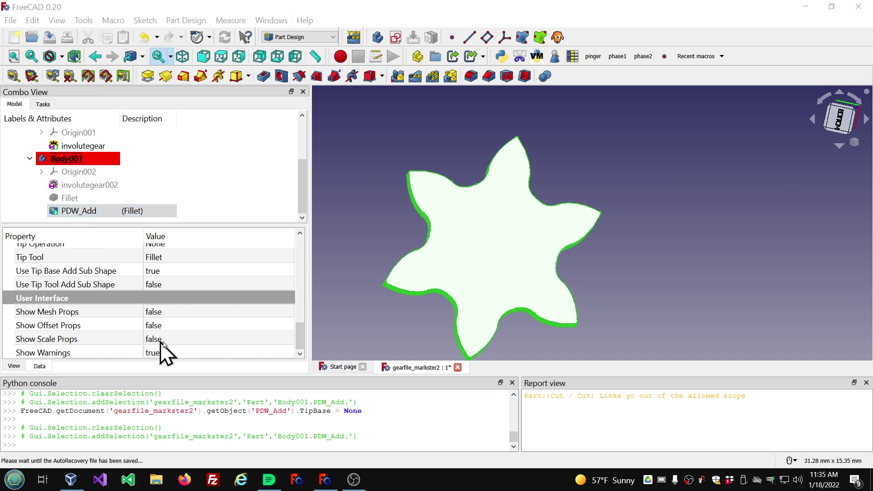
{"action": "left_click", "coordinate": [189, 325]}
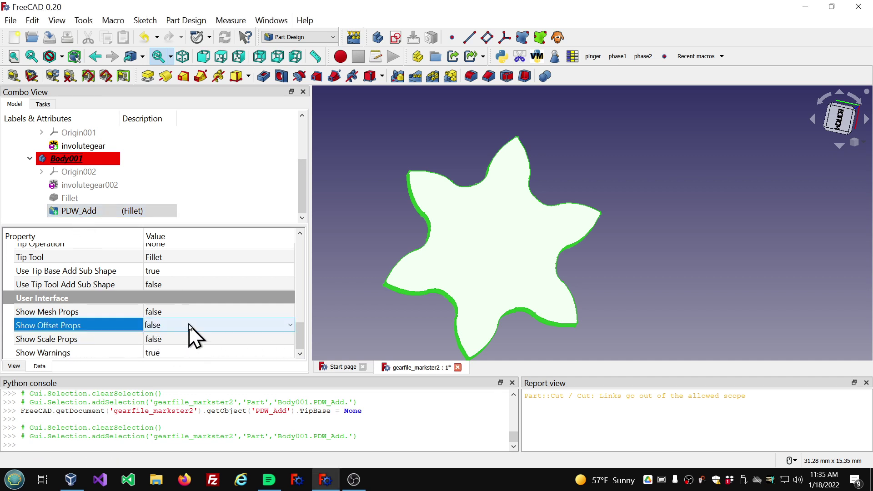
{"action": "scroll", "coordinate": [189, 325], "scroll_direction": "down", "scroll_amount": 1}
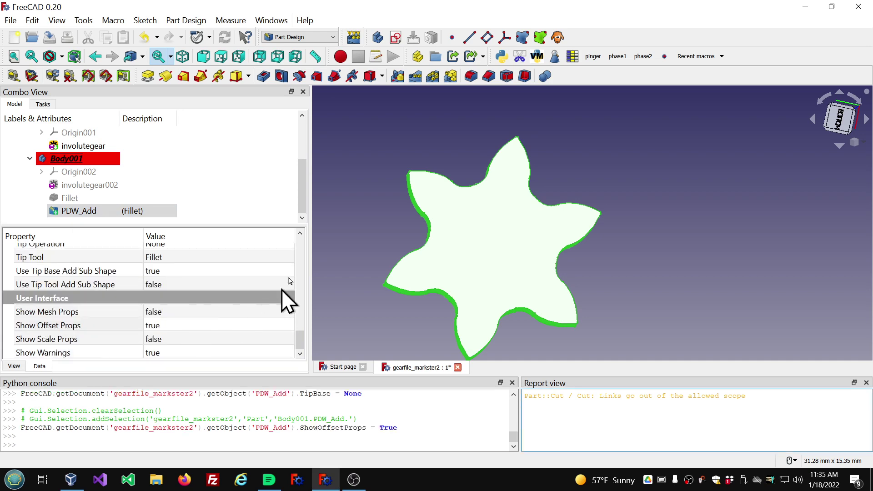
Step: Examine PDW_Add's Pattern Offset, Pattern Shape, Placement Adjustments and Tip Offset properties
{"action": "scroll", "coordinate": [257, 270], "scroll_direction": "up", "scroll_amount": 6}
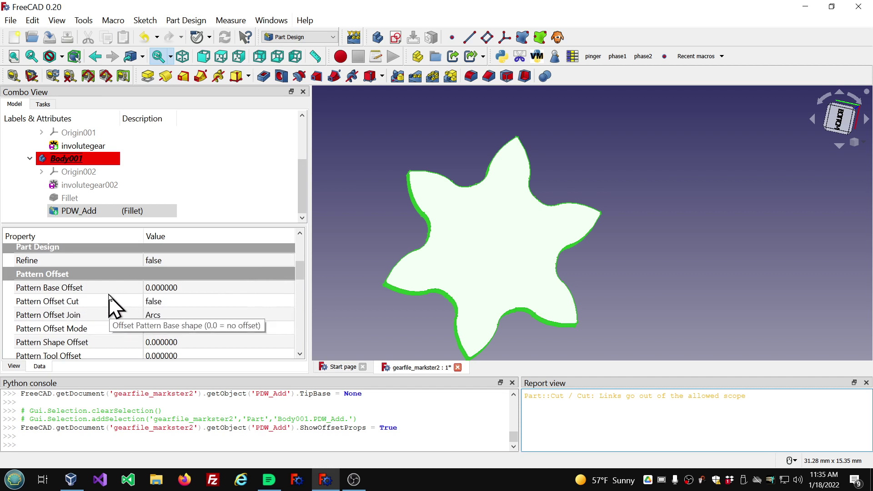
{"action": "scroll", "coordinate": [109, 296], "scroll_direction": "down", "scroll_amount": 1}
{"action": "scroll", "coordinate": [108, 301], "scroll_direction": "up", "scroll_amount": 1}
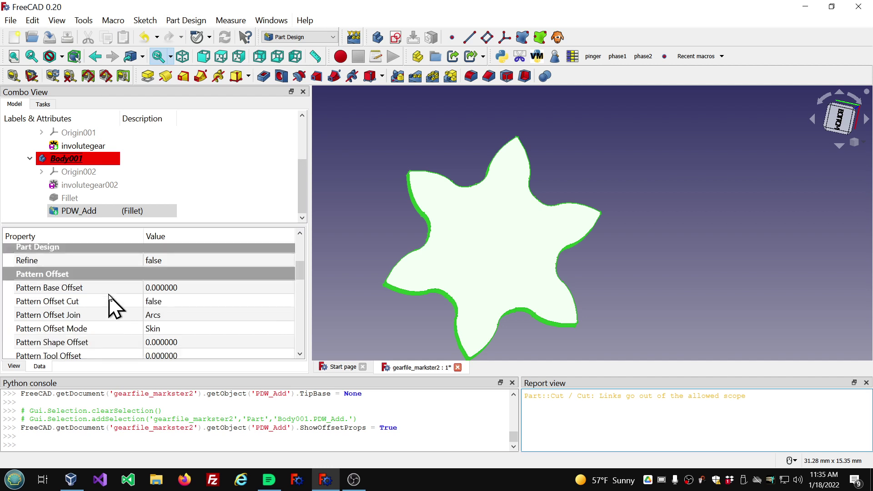
{"action": "scroll", "coordinate": [112, 306], "scroll_direction": "down", "scroll_amount": 1}
{"action": "scroll", "coordinate": [109, 296], "scroll_direction": "down", "scroll_amount": 2}
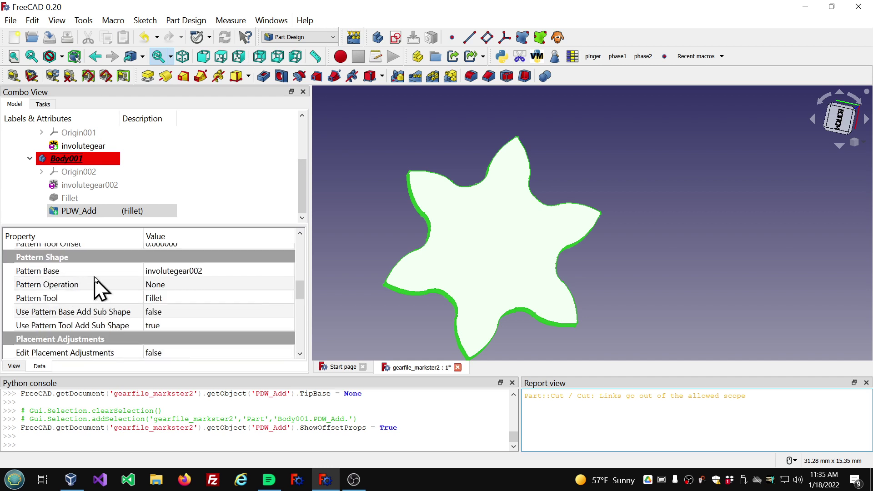
{"action": "scroll", "coordinate": [98, 284], "scroll_direction": "down", "scroll_amount": 3}
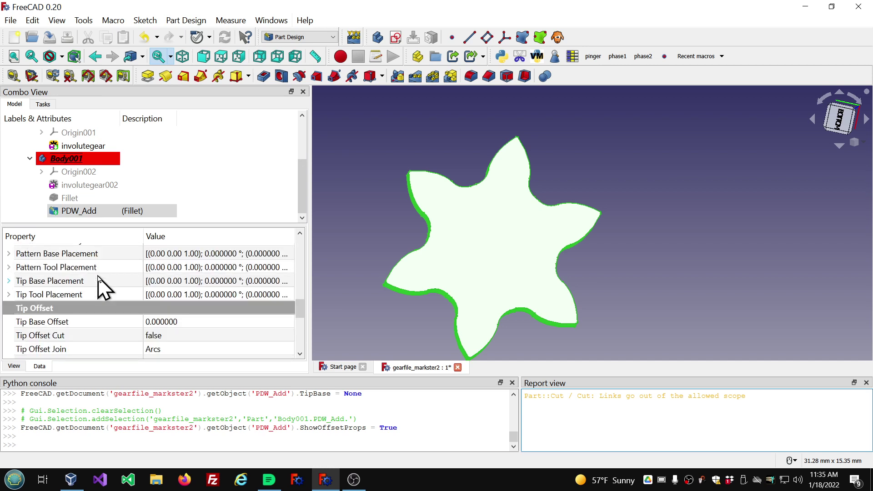
{"action": "scroll", "coordinate": [101, 288], "scroll_direction": "down", "scroll_amount": 1}
{"action": "scroll", "coordinate": [98, 285], "scroll_direction": "down", "scroll_amount": 1}
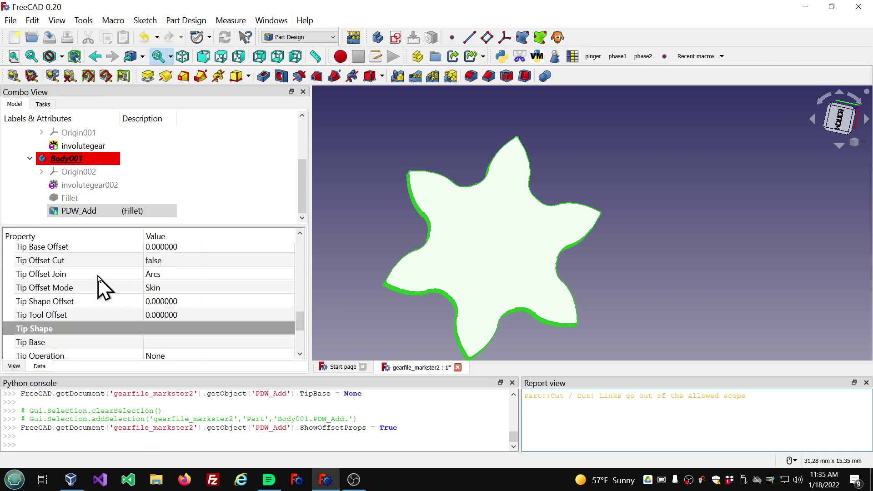
{"action": "scroll", "coordinate": [103, 287], "scroll_direction": "up", "scroll_amount": 1}
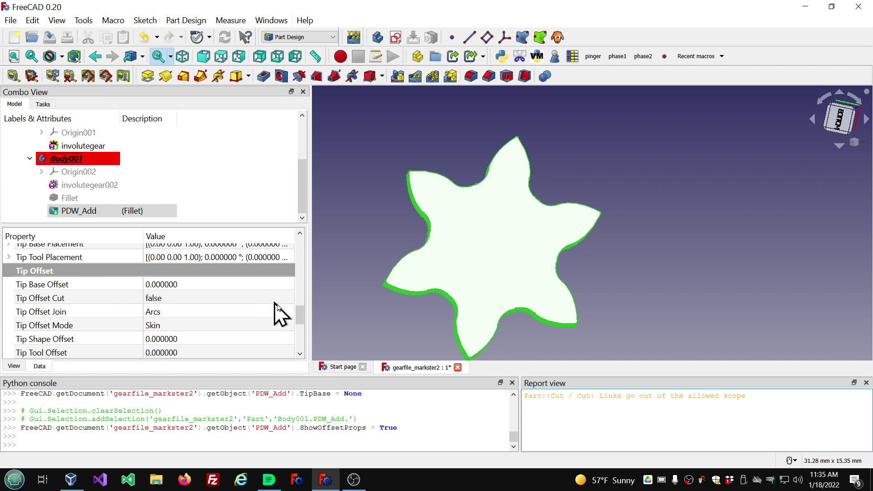
{"action": "left_click_drag", "start_coordinate": [301, 315], "coordinate": [300, 321]}
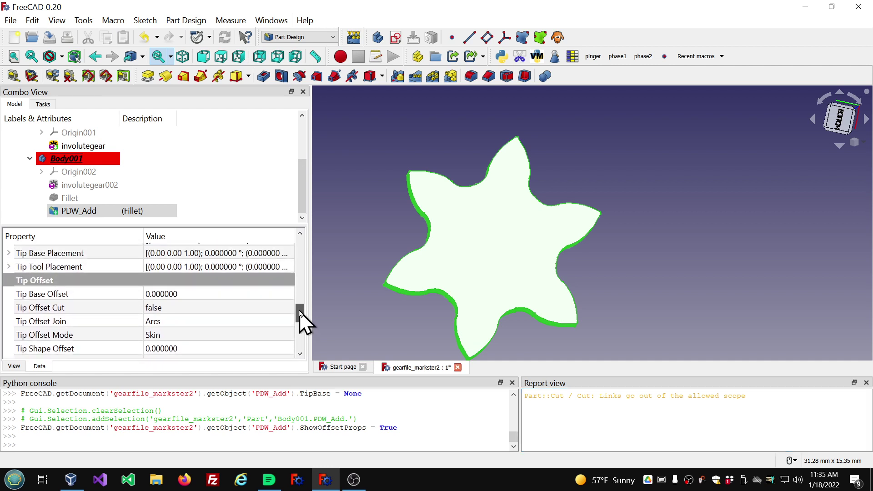
{"action": "left_click_drag", "start_coordinate": [300, 313], "coordinate": [301, 317]}
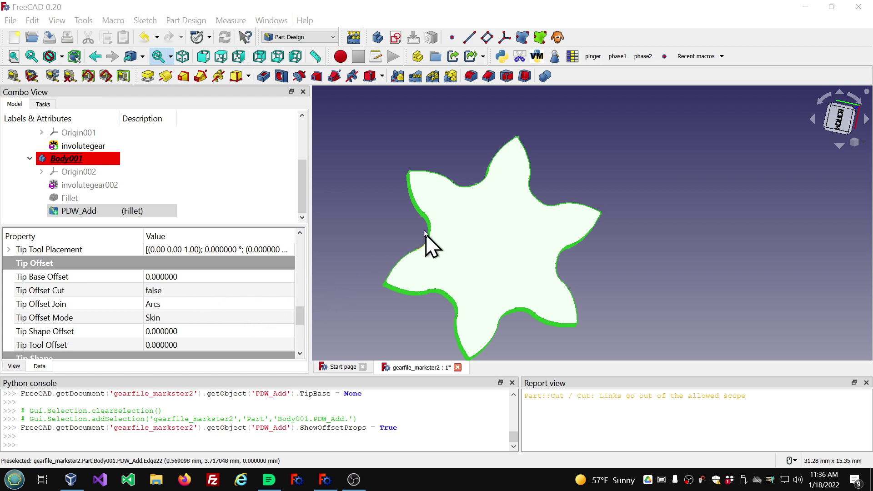
{"action": "scroll", "coordinate": [415, 218], "scroll_direction": "down", "scroll_amount": 2}
{"action": "scroll", "coordinate": [440, 280], "scroll_direction": "up", "scroll_amount": 1}
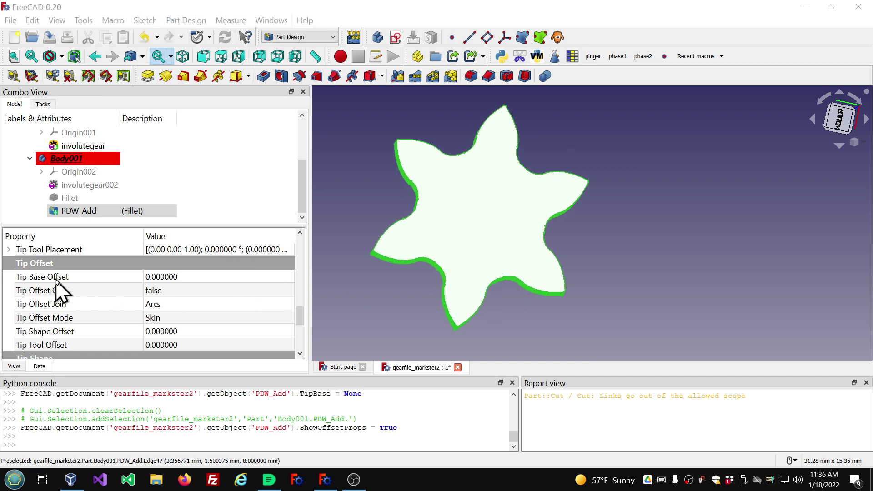
{"action": "scroll", "coordinate": [198, 296], "scroll_direction": "down", "scroll_amount": 1}
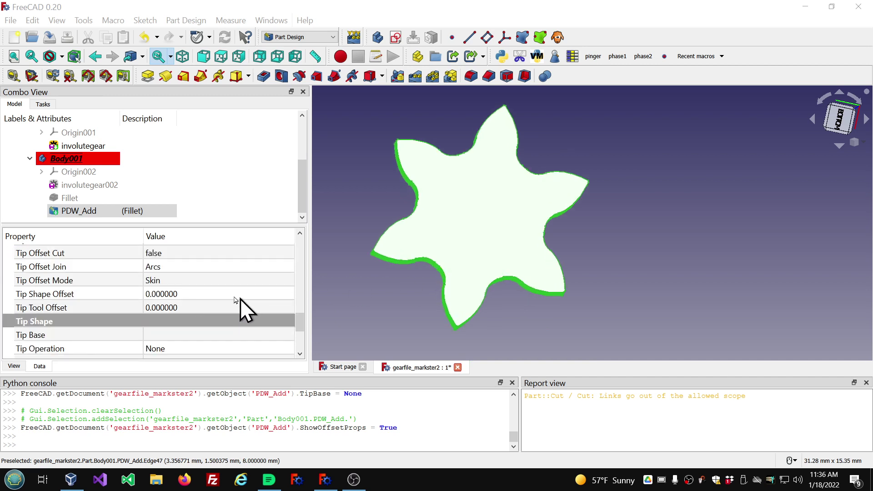
{"action": "scroll", "coordinate": [205, 303], "scroll_direction": "up", "scroll_amount": 1}
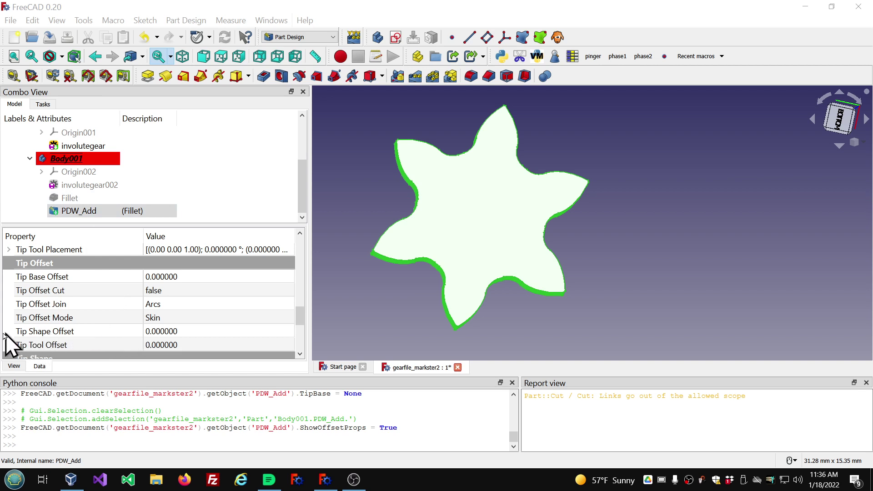
Step: Set PDW_Add's Tip Shape Offset to 1 and apply it to the gear
{"action": "left_click", "coordinate": [207, 332]}
{"action": "type", "text": "1"}
{"action": "key", "text": "Return"}
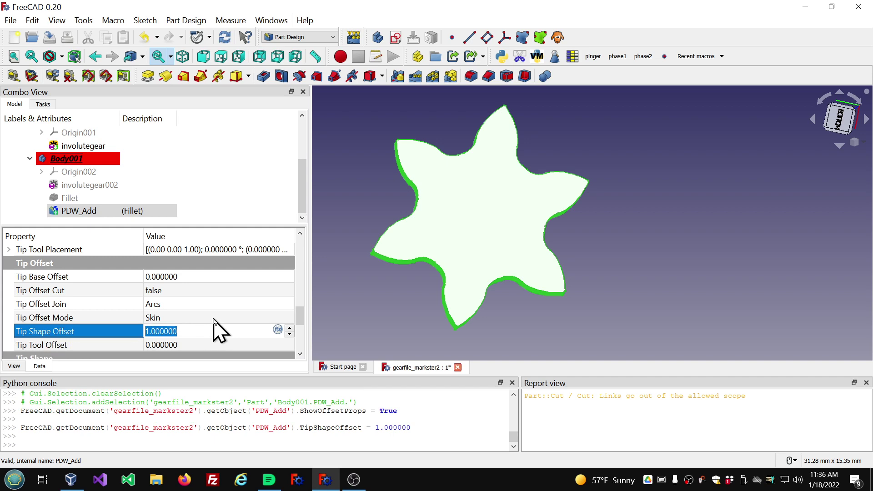
{"action": "left_click", "coordinate": [214, 318]}
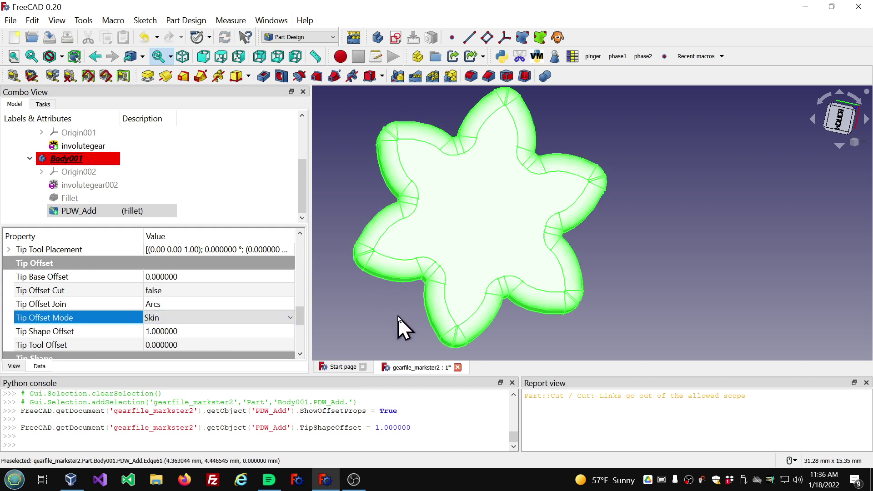
Step: Set PDW_Add's Tip Shape Offset to 0.5 and apply it to the small gear
{"action": "middle_click_drag", "start_coordinate": [398, 316], "coordinate": [419, 247]}
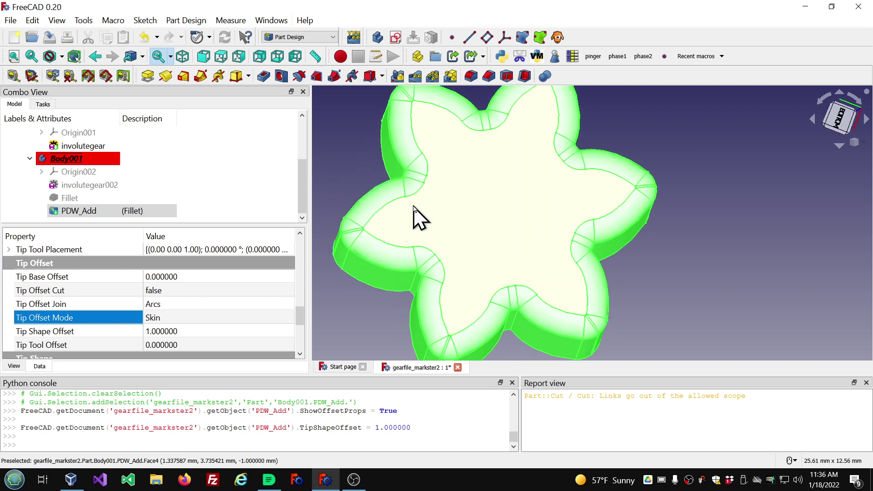
{"action": "middle_click_drag", "start_coordinate": [448, 219], "coordinate": [450, 236]}
{"action": "scroll", "coordinate": [452, 234], "scroll_direction": "down", "scroll_amount": 2}
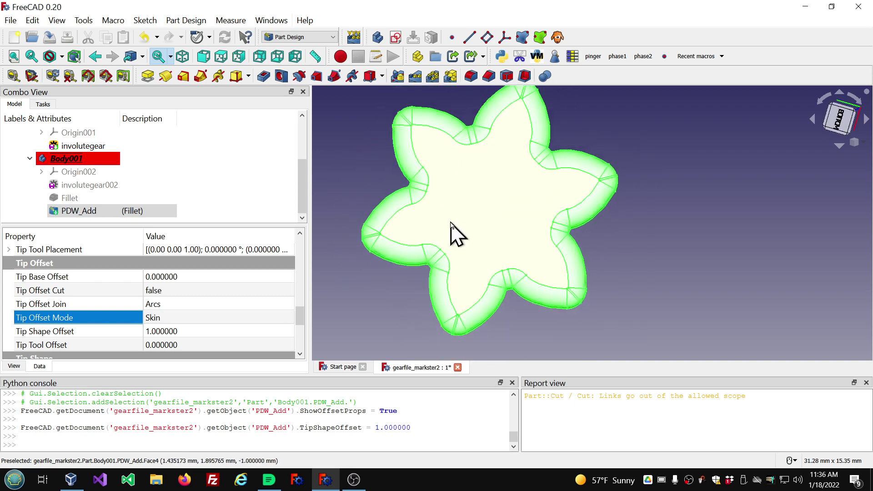
{"action": "left_click", "coordinate": [211, 332]}
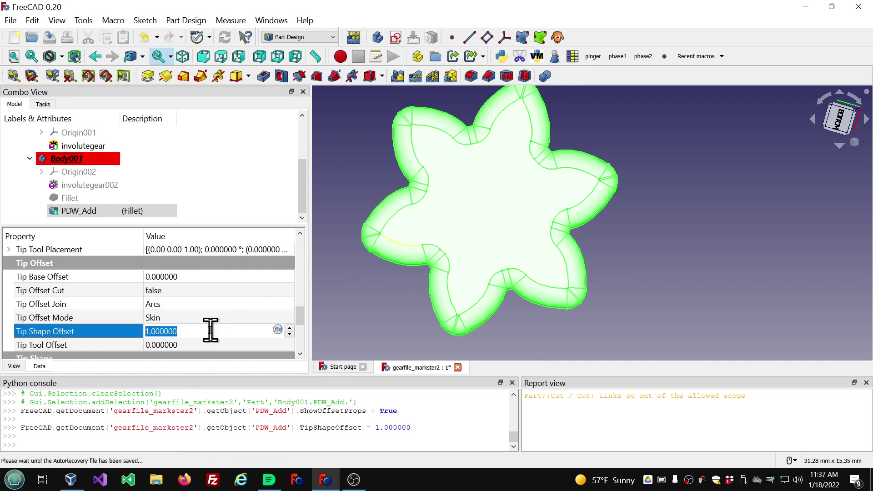
{"action": "type", "text": ".5"}
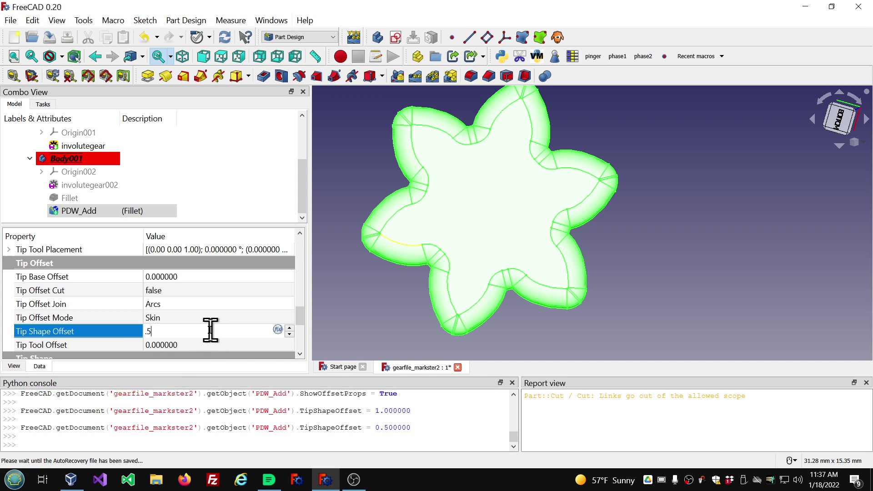
{"action": "left_click", "coordinate": [211, 320]}
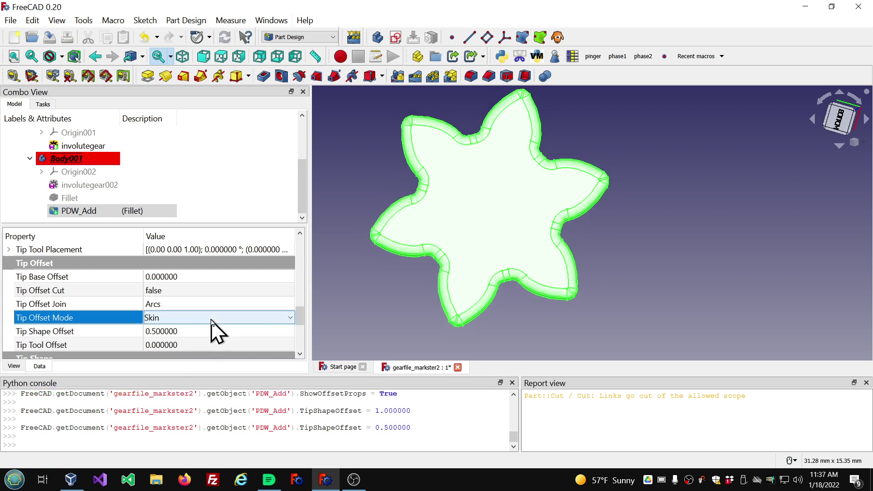
{"action": "scroll", "coordinate": [455, 180], "scroll_direction": "up", "scroll_amount": 2}
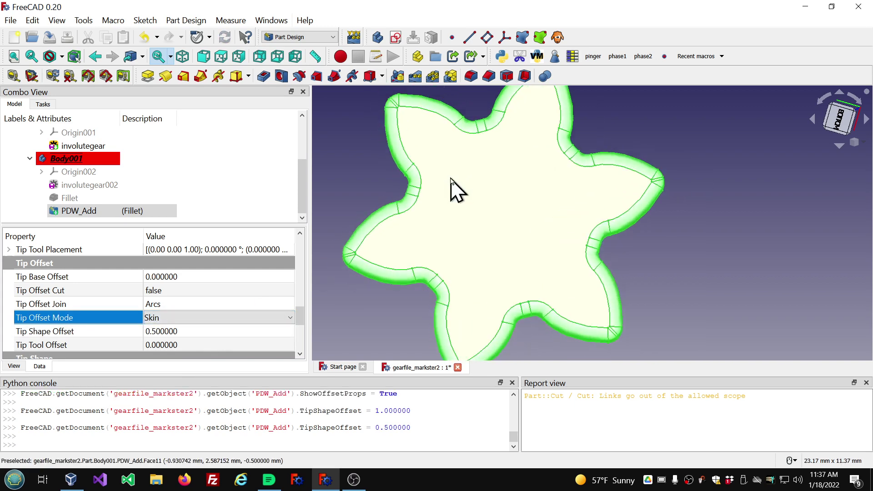
Step: Set PDW_Add's Tip Shape Offset to 0.2 and apply it to the small gear
{"action": "left_click", "coordinate": [219, 331]}
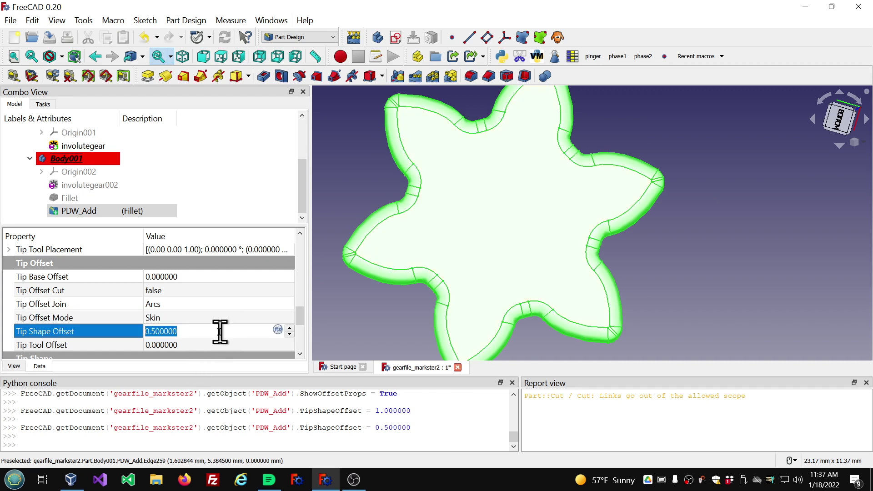
{"action": "type", "text": ".2"}
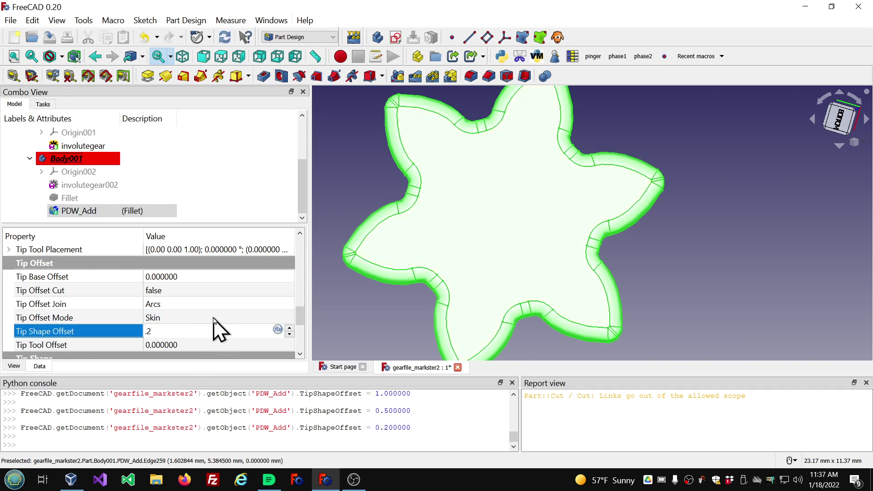
{"action": "left_click", "coordinate": [213, 318]}
{"action": "scroll", "coordinate": [414, 254], "scroll_direction": "down", "scroll_amount": 2}
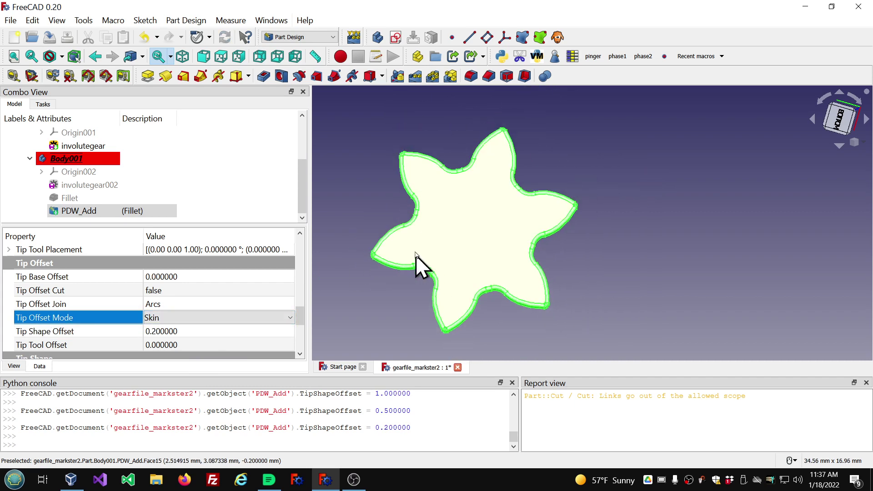
{"action": "scroll", "coordinate": [435, 217], "scroll_direction": "up", "scroll_amount": 2}
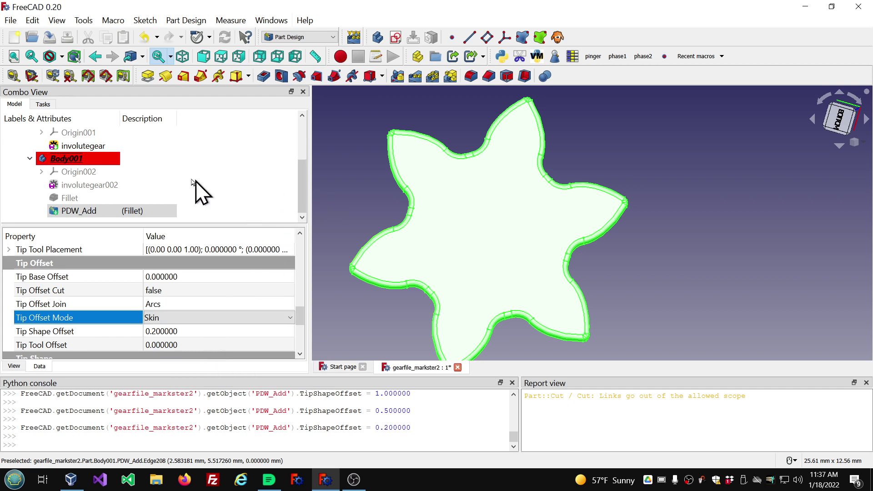
Step: Clear the selection, collapse Body001 and Body in the model tree, and switch to the Part workbench
{"action": "left_click", "coordinate": [196, 162]}
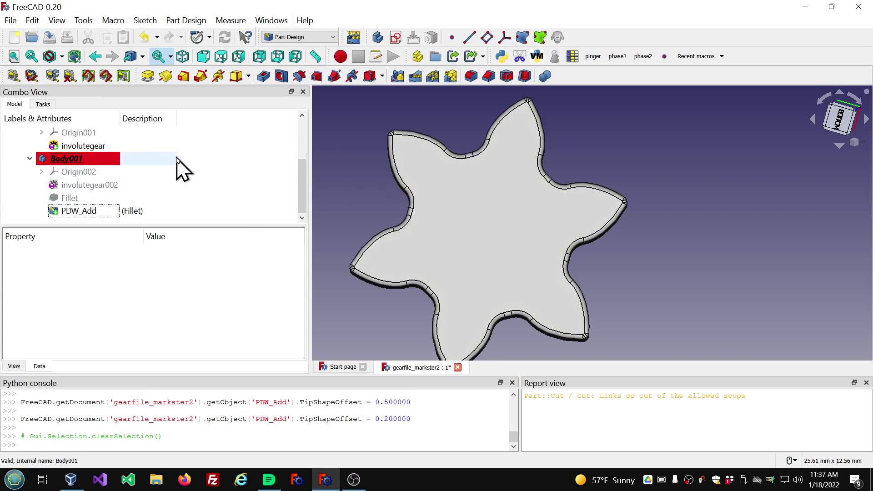
{"action": "left_click", "coordinate": [30, 159]}
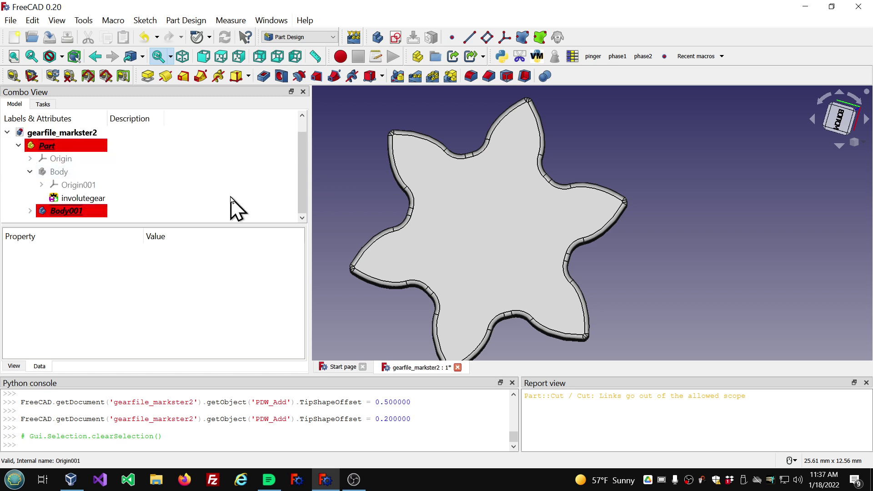
{"action": "left_click", "coordinate": [30, 171]}
{"action": "left_click", "coordinate": [326, 39]}
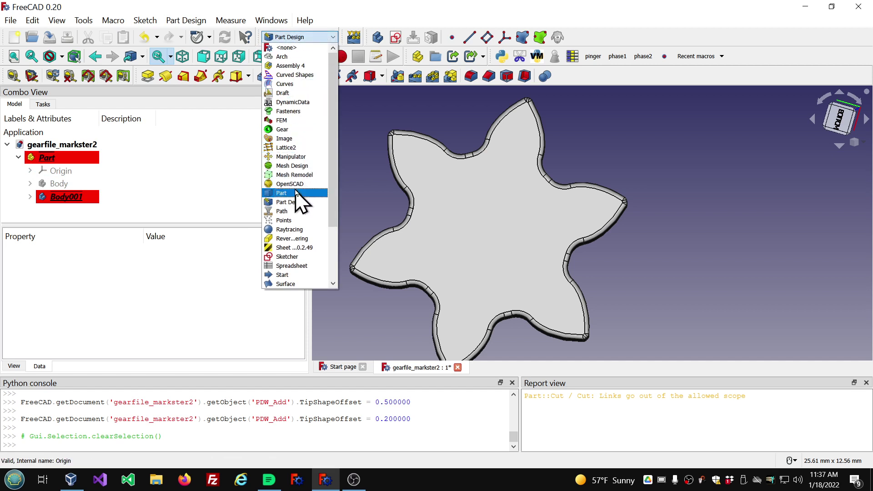
{"action": "left_click", "coordinate": [297, 193]}
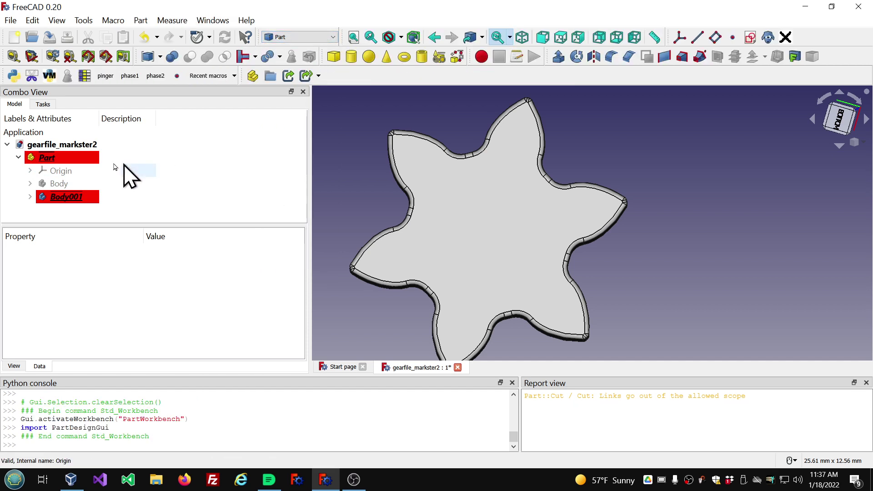
Step: Make the large gear's Body visible around the small gear and recompute the document
{"action": "left_click", "coordinate": [62, 186]}
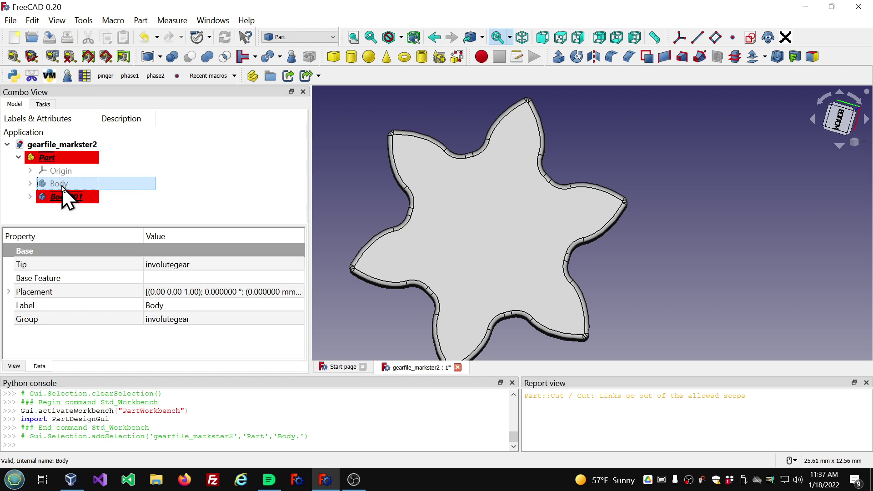
{"action": "key", "text": "space"}
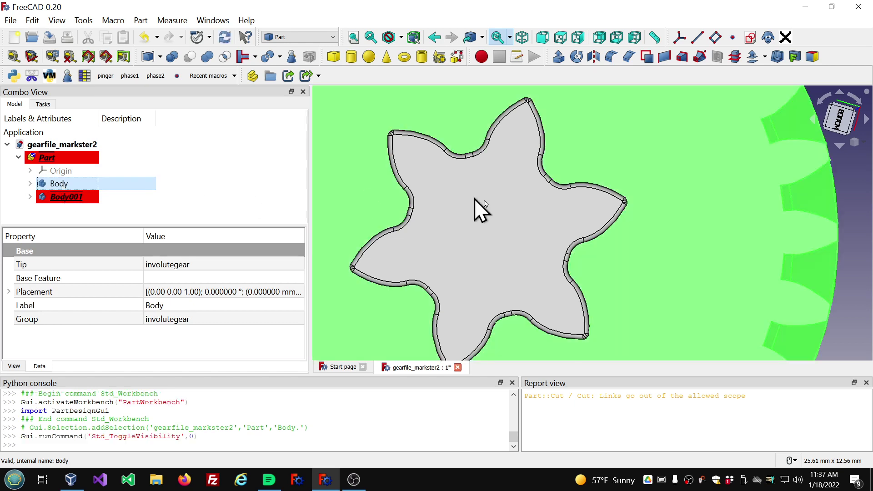
{"action": "scroll", "coordinate": [505, 223], "scroll_direction": "down", "scroll_amount": 5}
{"action": "scroll", "coordinate": [510, 222], "scroll_direction": "up", "scroll_amount": 4}
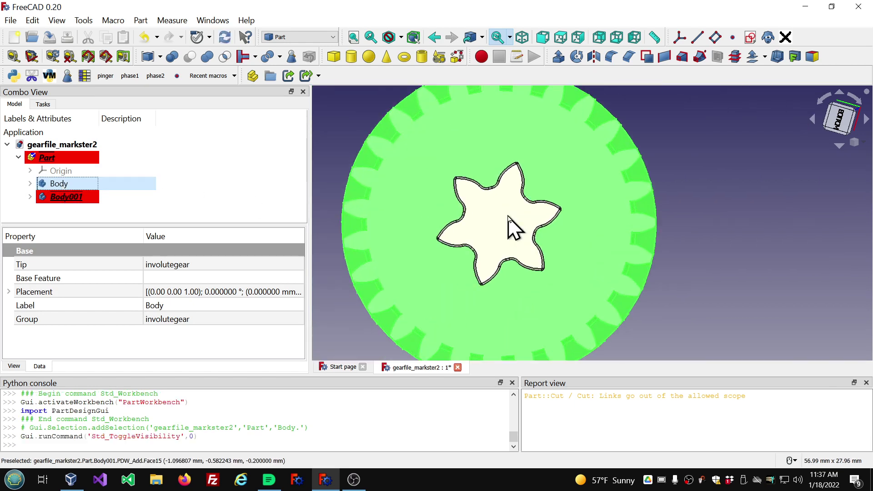
{"action": "left_click", "coordinate": [239, 150]}
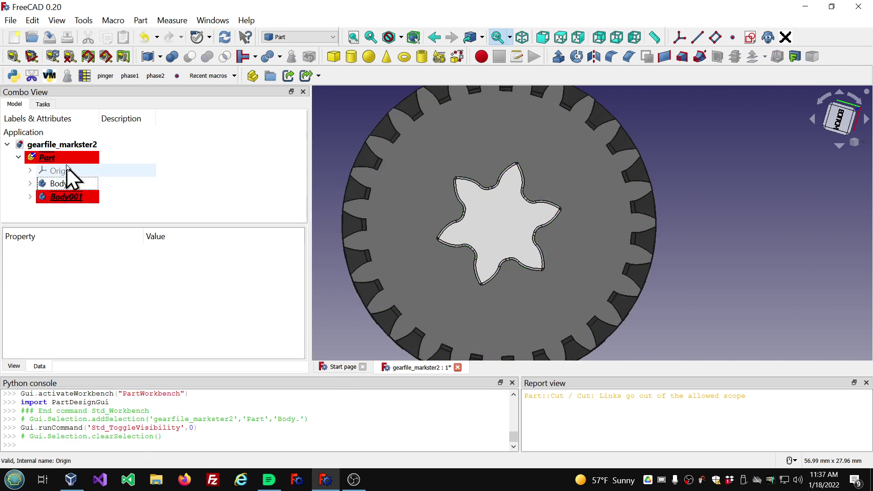
{"action": "left_click", "coordinate": [221, 40]}
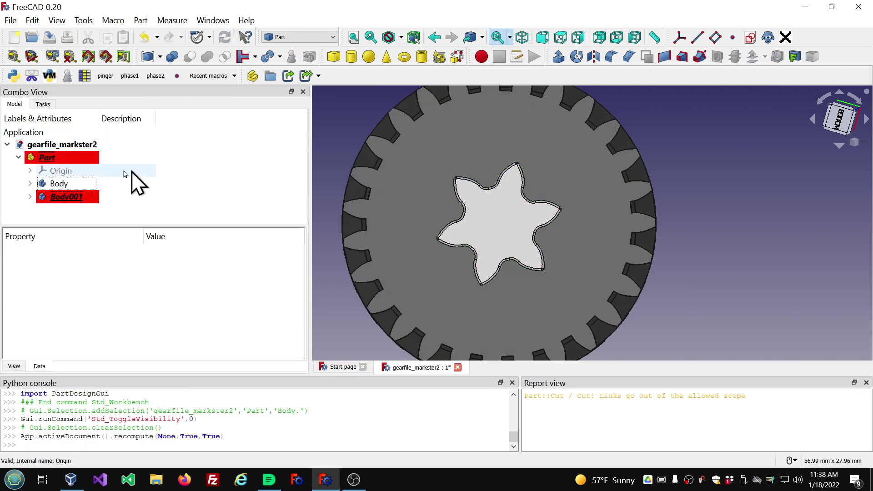
Step: Cut Body001 from Body to create a clearance pocket for the small gear in the large gear
{"action": "left_click", "coordinate": [74, 186]}
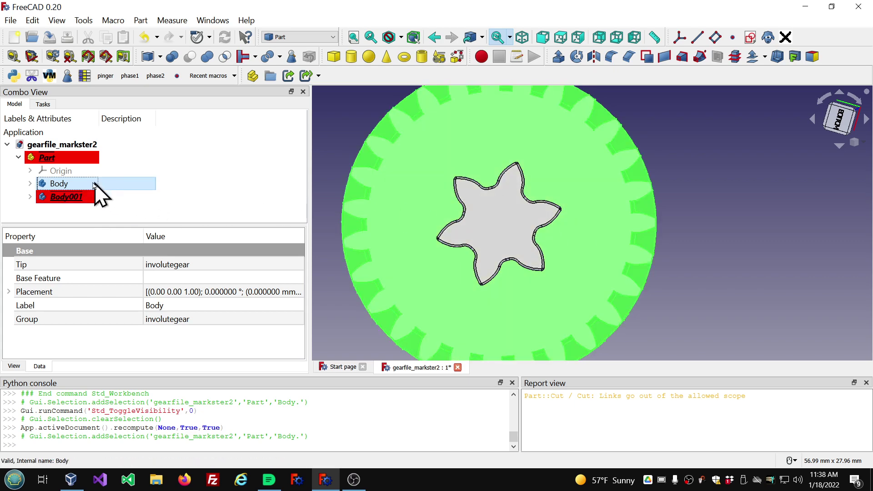
{"action": "left_click", "coordinate": [75, 203], "text": "ctrl"}
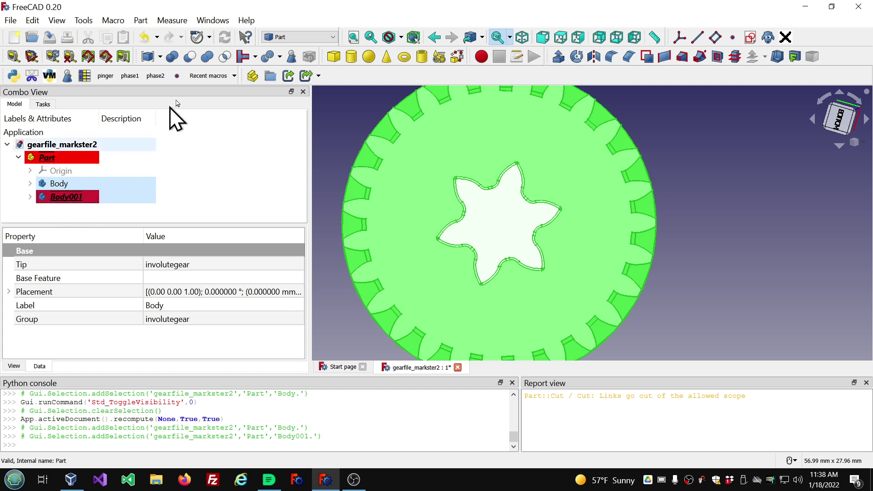
{"action": "left_click", "coordinate": [188, 57]}
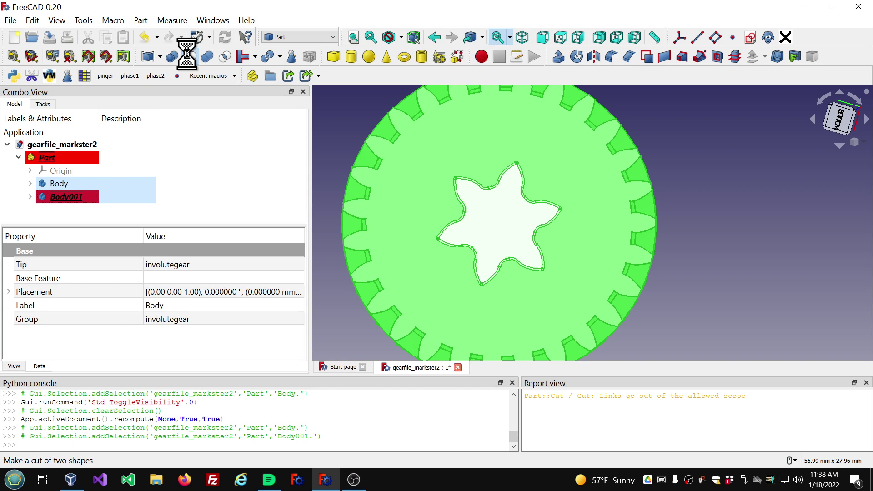
{"action": "middle_click_drag", "start_coordinate": [410, 283], "coordinate": [448, 273]}
{"action": "scroll", "coordinate": [468, 293], "scroll_direction": "down", "scroll_amount": 3}
{"action": "scroll", "coordinate": [463, 280], "scroll_direction": "up", "scroll_amount": 2}
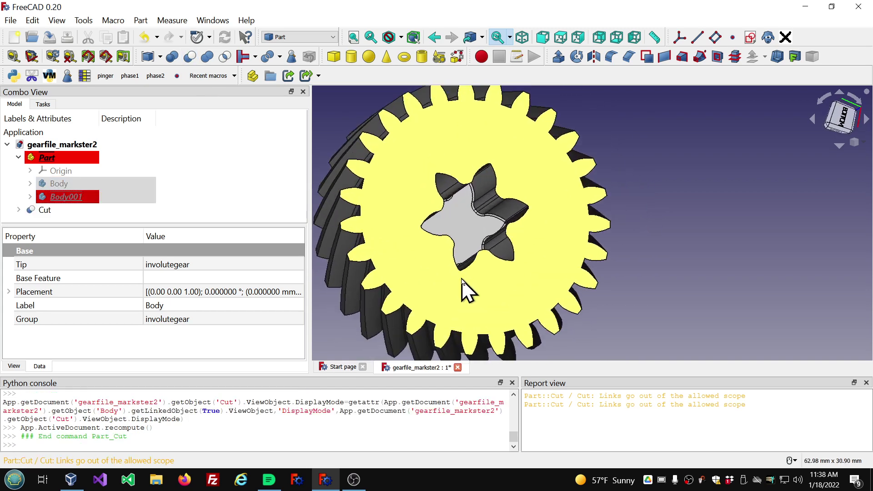
Step: Run a geometry check on the Cut object and inspect the reported Face208 up close
{"action": "left_click", "coordinate": [53, 211]}
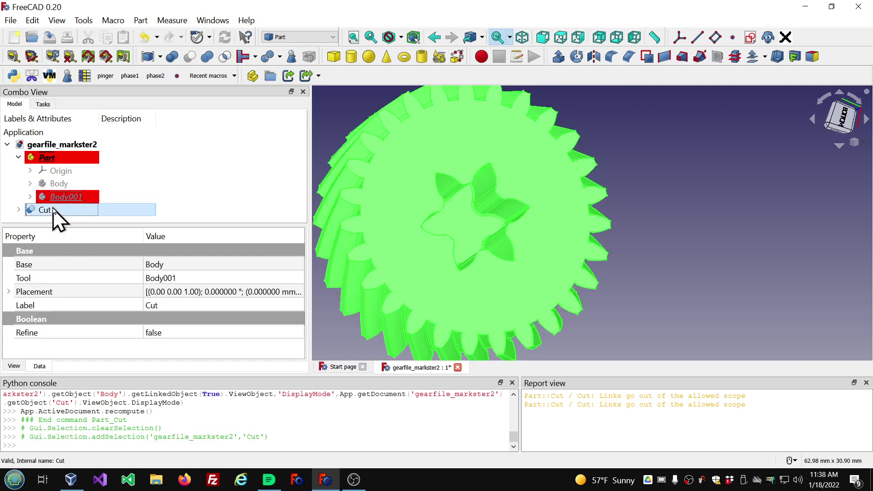
{"action": "left_click", "coordinate": [291, 59]}
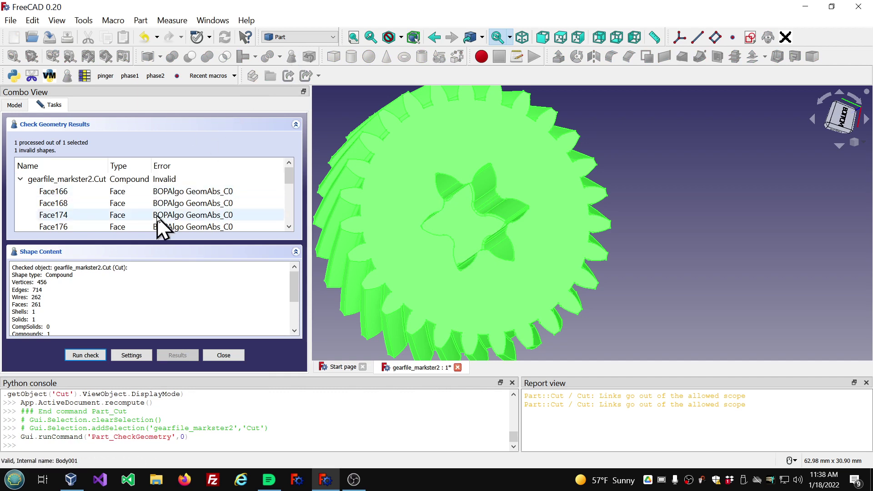
{"action": "scroll", "coordinate": [163, 225], "scroll_direction": "down", "scroll_amount": 4}
{"action": "left_click", "coordinate": [168, 215]}
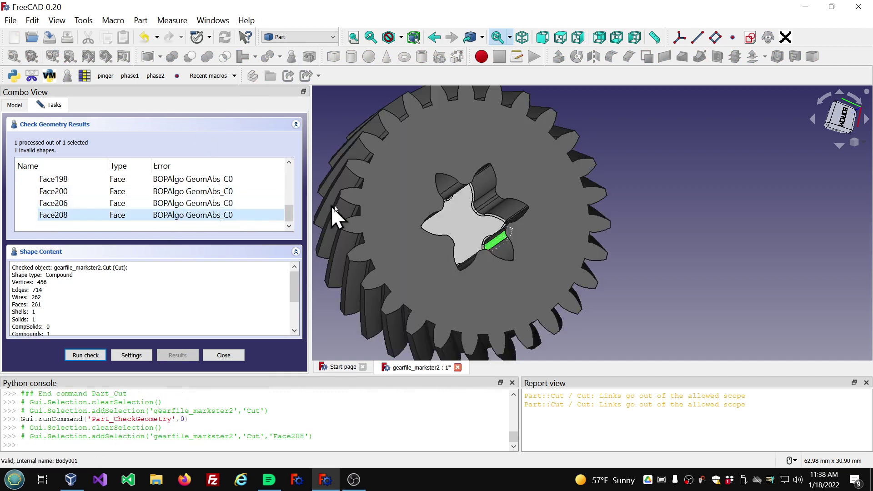
{"action": "scroll", "coordinate": [519, 225], "scroll_direction": "up", "scroll_amount": 3}
{"action": "scroll", "coordinate": [482, 252], "scroll_direction": "up", "scroll_amount": 8}
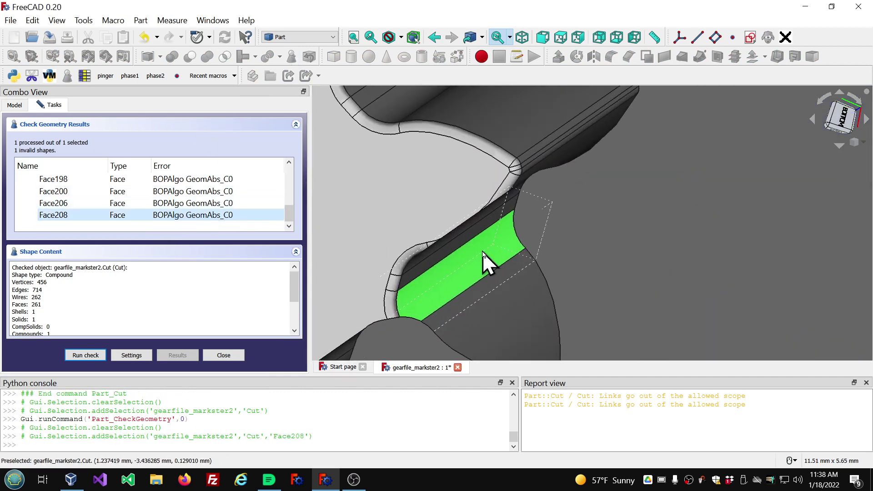
{"action": "mouse_move", "coordinate": [473, 262]}
{"action": "middle_mouse_down"}
{"action": "mouse_move", "coordinate": [458, 259]}
{"action": "mouse_move", "coordinate": [478, 263]}
{"action": "mouse_move", "coordinate": [468, 262]}
{"action": "middle_mouse_up"}
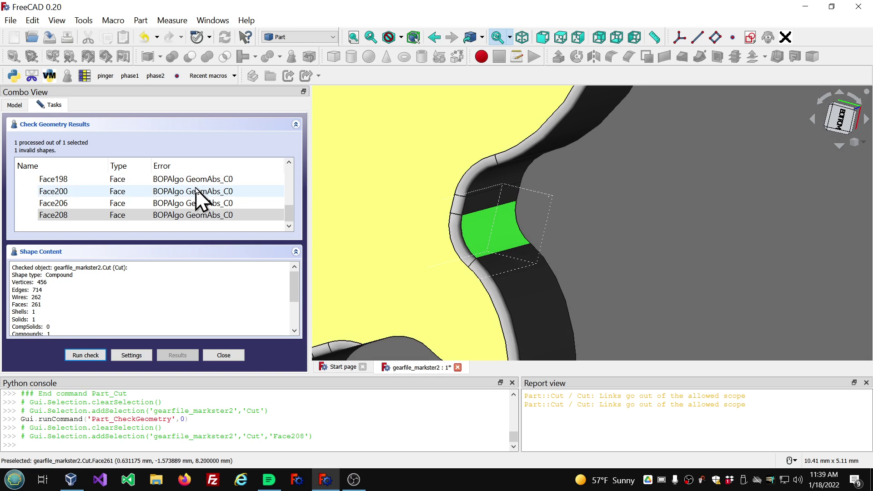
{"action": "left_click", "coordinate": [223, 355]}
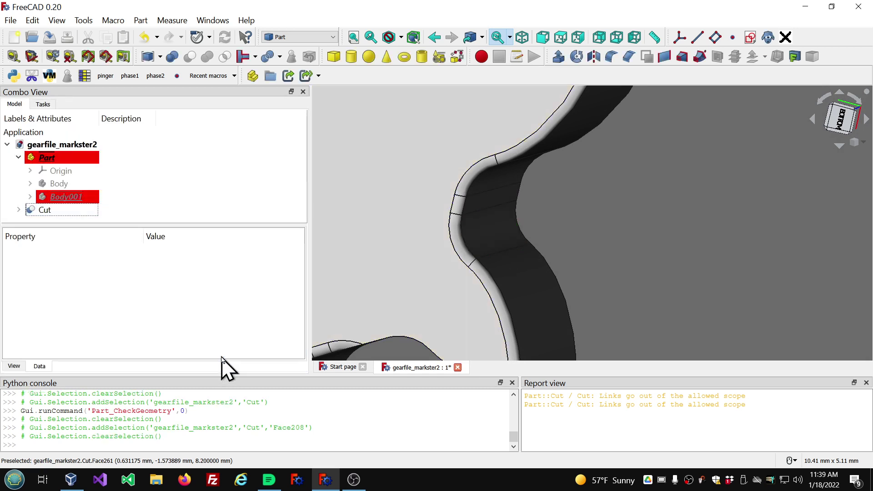
Step: Run geometry checks on the Fillet and on PDW_Add inside Body001
{"action": "left_click", "coordinate": [30, 197]}
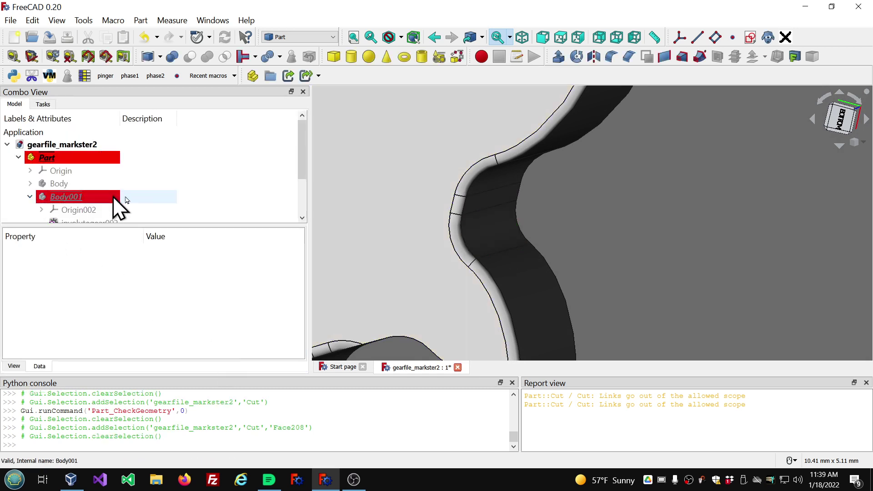
{"action": "scroll", "coordinate": [182, 212], "scroll_direction": "down", "scroll_amount": 2}
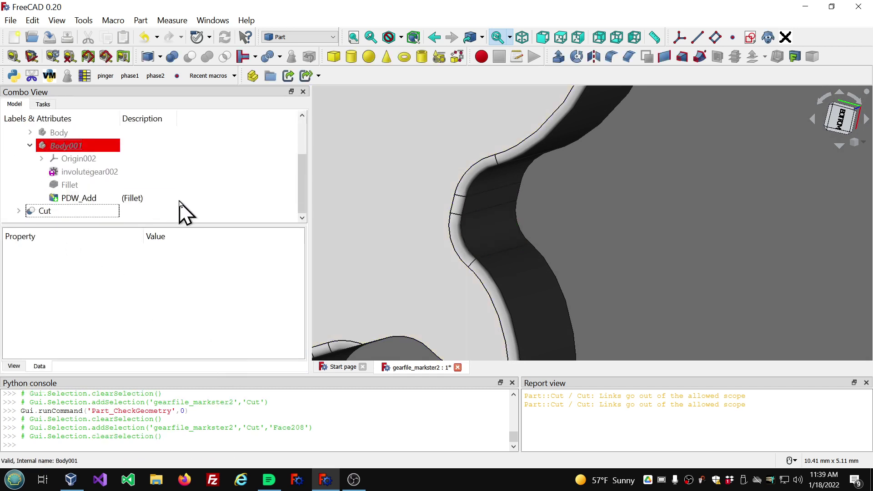
{"action": "left_click", "coordinate": [68, 185]}
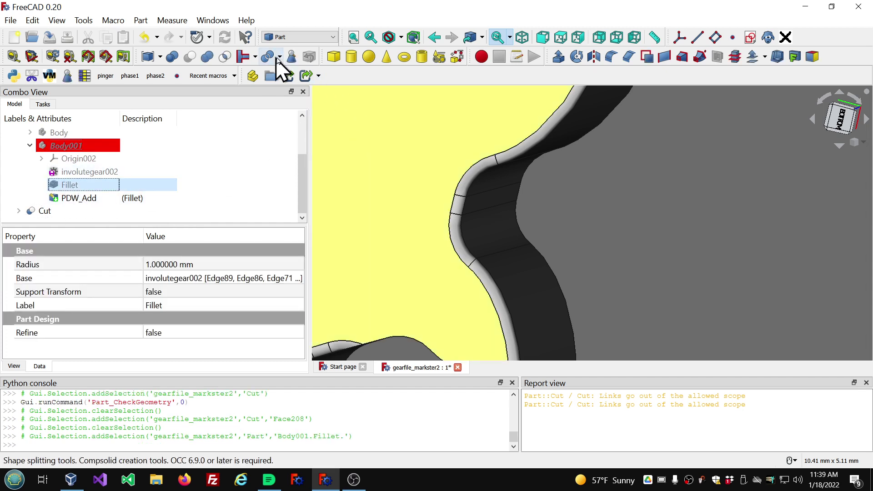
{"action": "left_click", "coordinate": [292, 56]}
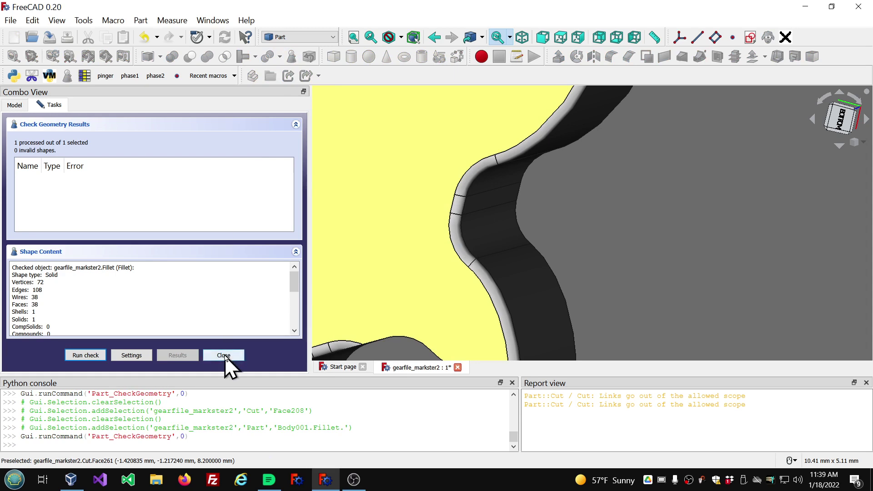
{"action": "left_click", "coordinate": [224, 355]}
{"action": "left_click", "coordinate": [75, 198]}
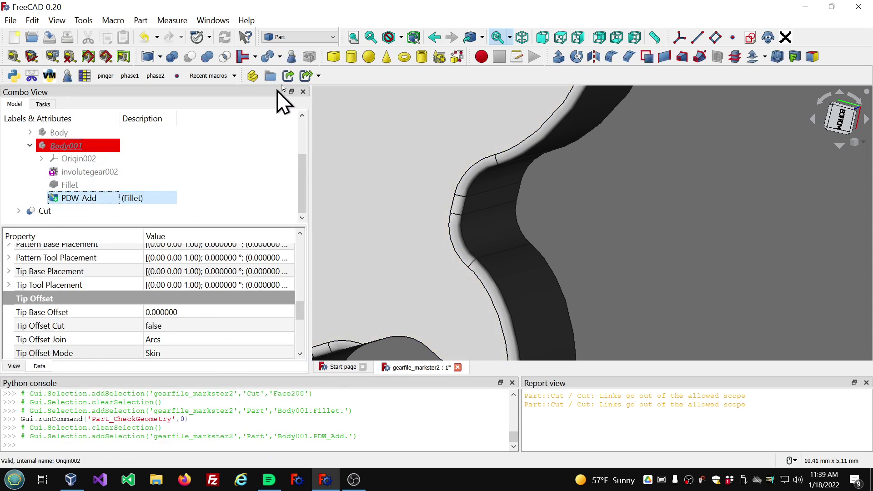
{"action": "left_click", "coordinate": [290, 57]}
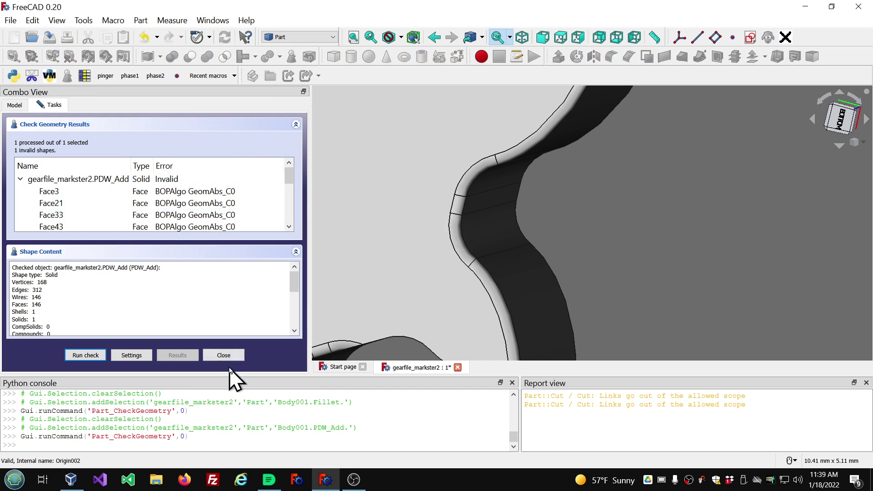
Step: Close the geometry check results and examine the walls and rounded edges of the gear-shaped pocket in the Cut
{"action": "left_click", "coordinate": [223, 356]}
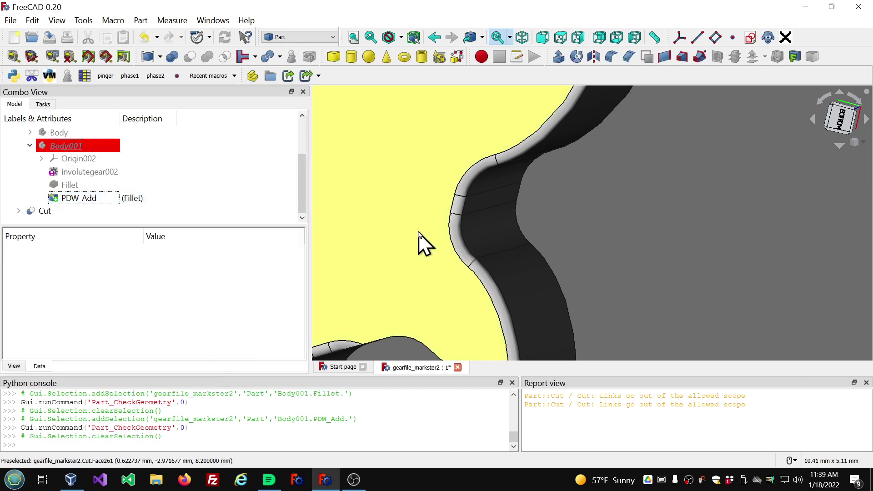
{"action": "middle_click_drag", "start_coordinate": [447, 234], "coordinate": [334, 211]}
{"action": "scroll", "coordinate": [406, 224], "scroll_direction": "down", "scroll_amount": 8}
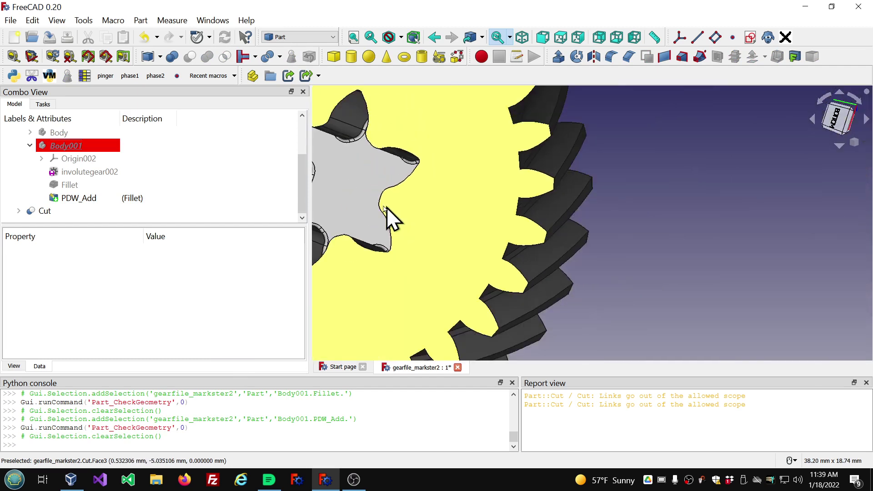
{"action": "middle_click_drag", "start_coordinate": [386, 207], "coordinate": [447, 215]}
{"action": "scroll", "coordinate": [465, 203], "scroll_direction": "up", "scroll_amount": 4}
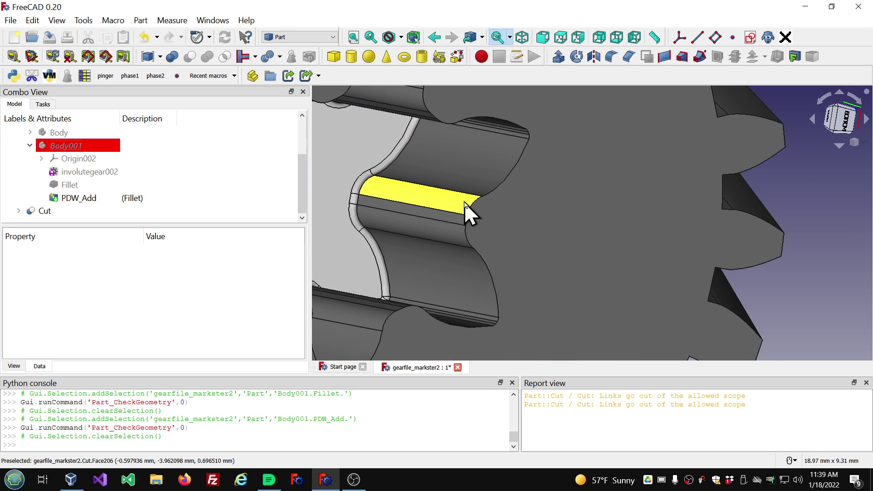
{"action": "scroll", "coordinate": [448, 187], "scroll_direction": "up", "scroll_amount": 1}
{"action": "scroll", "coordinate": [449, 187], "scroll_direction": "down", "scroll_amount": 2}
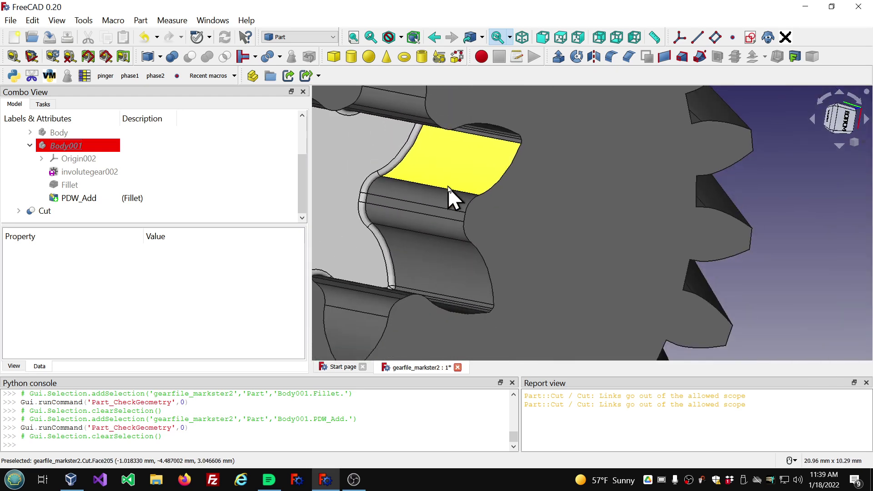
{"action": "middle_click_drag", "start_coordinate": [455, 204], "coordinate": [432, 206]}
{"action": "scroll", "coordinate": [432, 206], "scroll_direction": "down", "scroll_amount": 2}
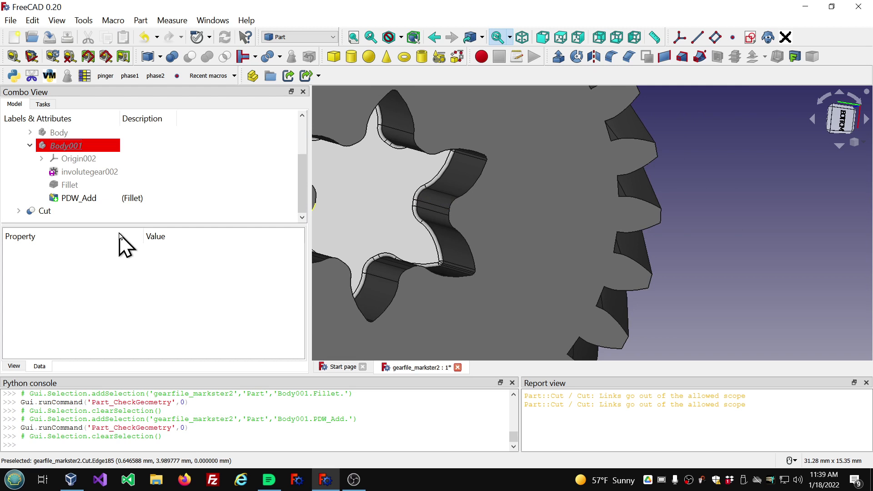
Step: Hide PDW_Add, make Body001 visible, and display involutegear002 inside the pocket of the Cut
{"action": "left_click", "coordinate": [92, 201]}
{"action": "scroll", "coordinate": [486, 248], "scroll_direction": "down", "scroll_amount": 3}
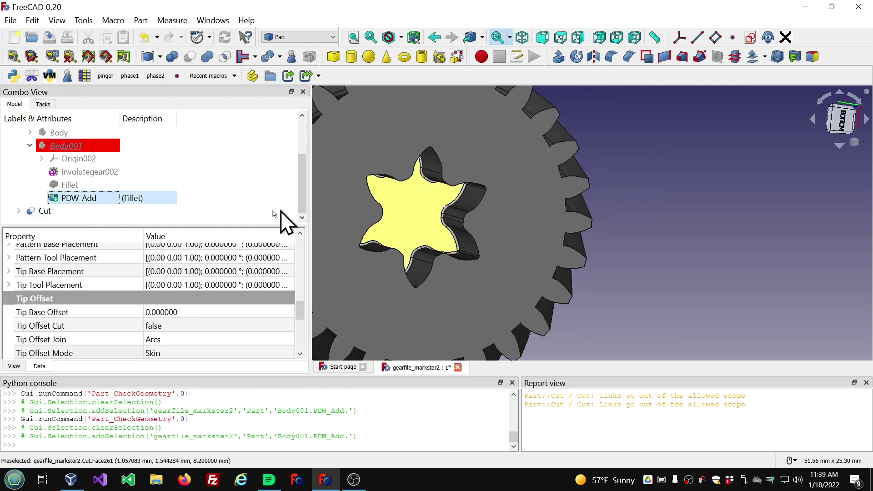
{"action": "key", "text": "space"}
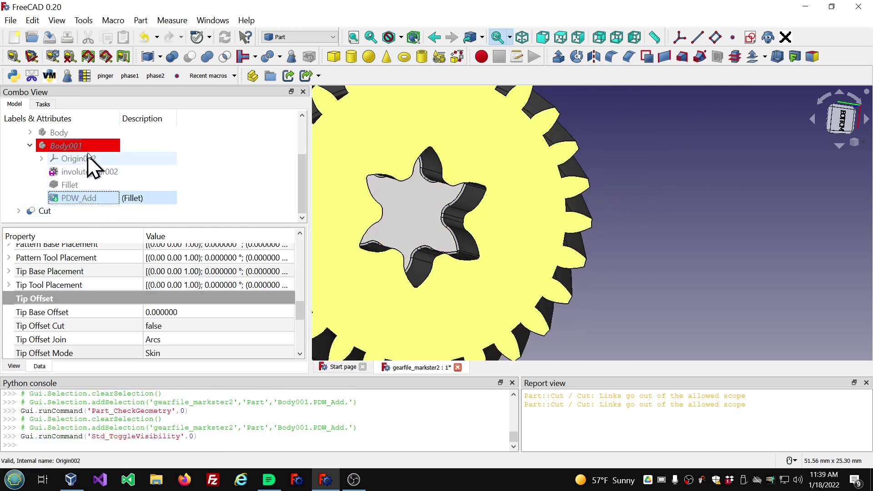
{"action": "left_click", "coordinate": [89, 150]}
{"action": "key", "text": "space"}
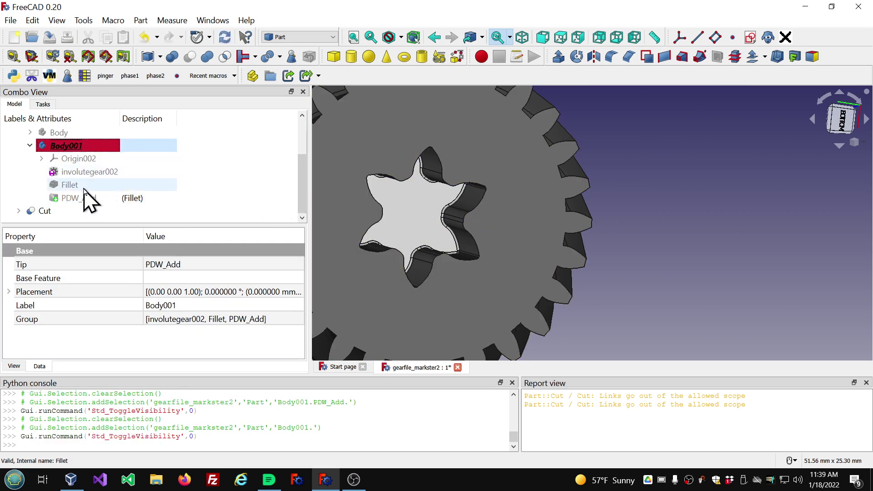
{"action": "left_click", "coordinate": [86, 172]}
{"action": "key", "text": "space"}
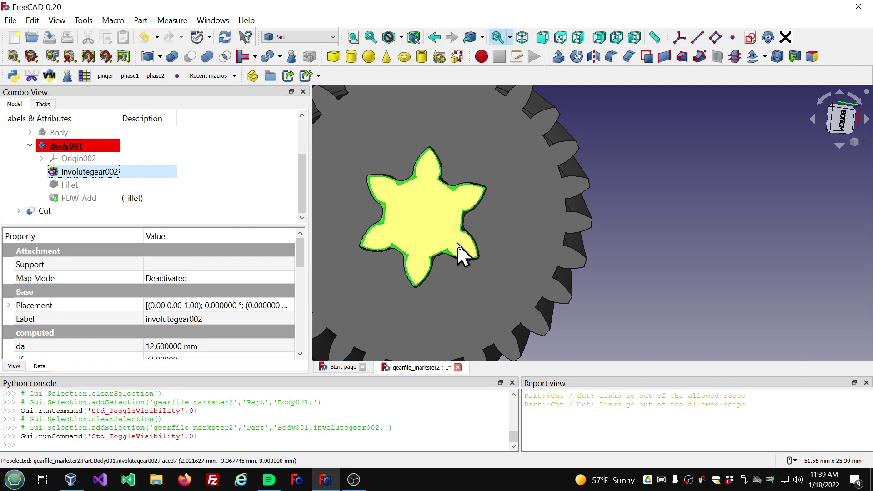
Step: Examine the clearance between involutegear002 and the pocket wall around the teeth, including a tooth tip up close
{"action": "scroll", "coordinate": [457, 244], "scroll_direction": "up", "scroll_amount": 1}
{"action": "scroll", "coordinate": [401, 191], "scroll_direction": "up", "scroll_amount": 4}
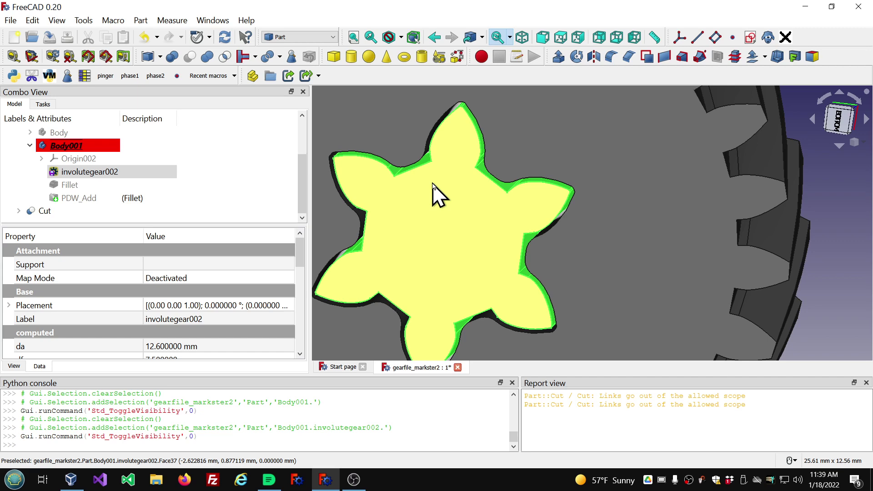
{"action": "middle_click_drag", "start_coordinate": [432, 184], "coordinate": [453, 175]}
{"action": "scroll", "coordinate": [414, 171], "scroll_direction": "down", "scroll_amount": 3}
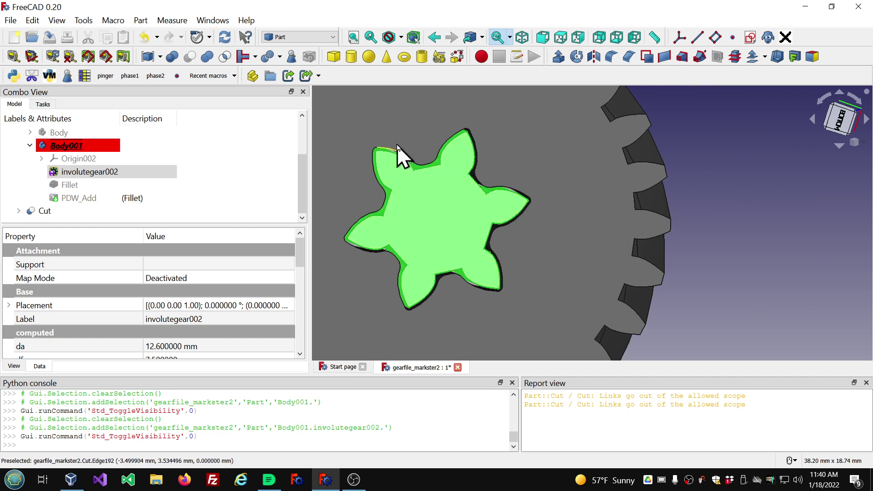
{"action": "scroll", "coordinate": [399, 146], "scroll_direction": "up", "scroll_amount": 5}
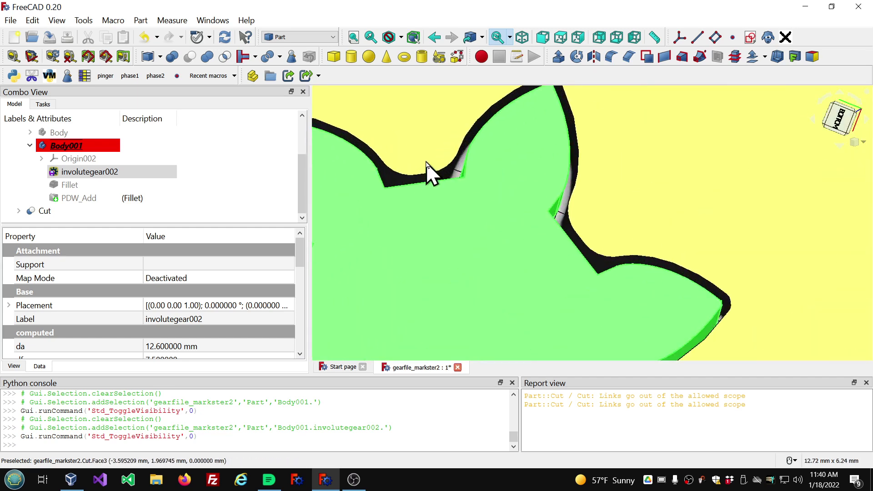
{"action": "mouse_move", "coordinate": [416, 170]}
{"action": "middle_mouse_down"}
{"action": "mouse_move", "coordinate": [405, 166]}
{"action": "mouse_move", "coordinate": [422, 168]}
{"action": "middle_mouse_up"}
{"action": "scroll", "coordinate": [425, 175], "scroll_direction": "down", "scroll_amount": 3}
{"action": "scroll", "coordinate": [405, 180], "scroll_direction": "up", "scroll_amount": 6}
{"action": "scroll", "coordinate": [535, 192], "scroll_direction": "down", "scroll_amount": 6}
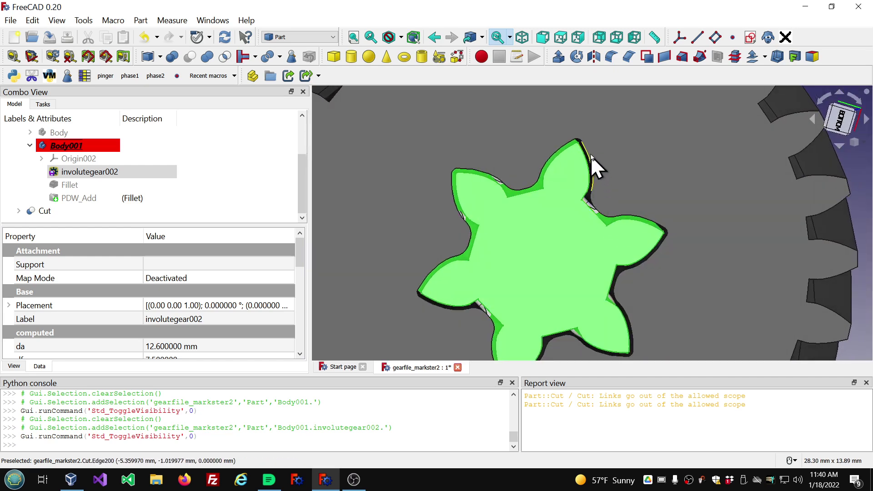
{"action": "scroll", "coordinate": [591, 155], "scroll_direction": "up", "scroll_amount": 2}
{"action": "mouse_move", "coordinate": [591, 154]}
{"action": "middle_mouse_down"}
{"action": "mouse_move", "coordinate": [566, 181]}
{"action": "mouse_move", "coordinate": [547, 174]}
{"action": "mouse_move", "coordinate": [579, 141]}
{"action": "mouse_move", "coordinate": [568, 149]}
{"action": "mouse_move", "coordinate": [572, 165]}
{"action": "middle_mouse_up"}
{"action": "scroll", "coordinate": [542, 150], "scroll_direction": "up", "scroll_amount": 3}
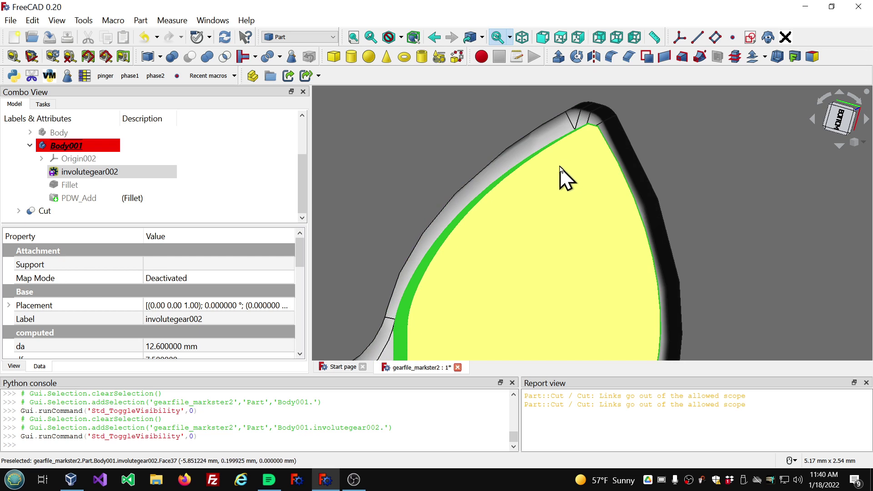
{"action": "left_click", "coordinate": [570, 146]}
{"action": "left_click", "coordinate": [544, 181]}
{"action": "scroll", "coordinate": [544, 183], "scroll_direction": "down", "scroll_amount": 5}
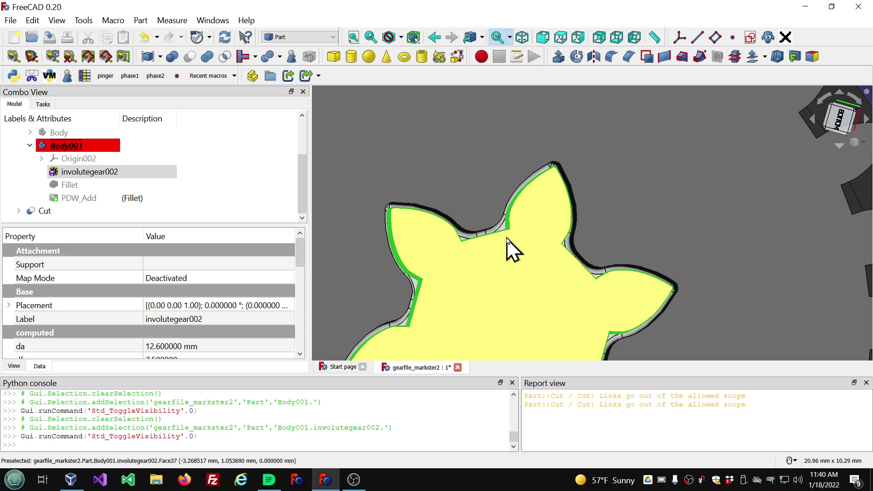
Step: Examine how the sharp tooth roots of involutegear002 sit against the rounded pocket corners from slightly different angles
{"action": "left_click", "coordinate": [435, 236]}
{"action": "left_click", "coordinate": [434, 243]}
{"action": "mouse_move", "coordinate": [443, 266]}
{"action": "middle_mouse_down"}
{"action": "mouse_move", "coordinate": [430, 237]}
{"action": "mouse_move", "coordinate": [437, 266]}
{"action": "mouse_move", "coordinate": [445, 262]}
{"action": "middle_mouse_up"}
{"action": "scroll", "coordinate": [458, 257], "scroll_direction": "down", "scroll_amount": 3}
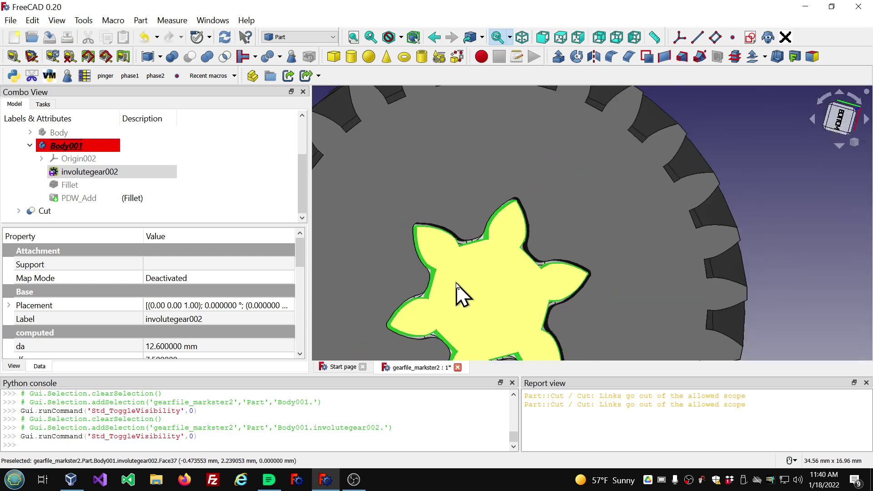
{"action": "mouse_move", "coordinate": [458, 295]}
{"action": "middle_mouse_down"}
{"action": "mouse_move", "coordinate": [446, 287]}
{"action": "mouse_move", "coordinate": [449, 298]}
{"action": "middle_mouse_up"}
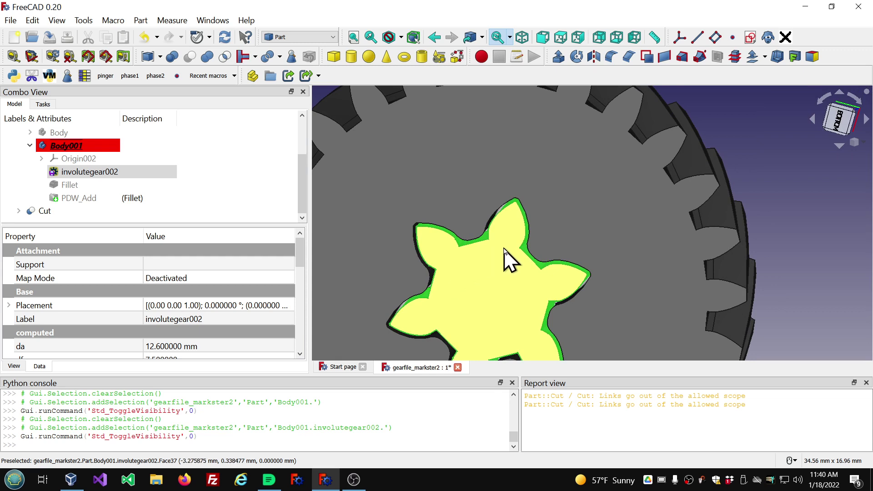
{"action": "middle_click_drag", "start_coordinate": [502, 256], "coordinate": [503, 244]}
{"action": "scroll", "coordinate": [518, 215], "scroll_direction": "up", "scroll_amount": 4}
{"action": "middle_click_drag", "start_coordinate": [518, 214], "coordinate": [523, 211]}
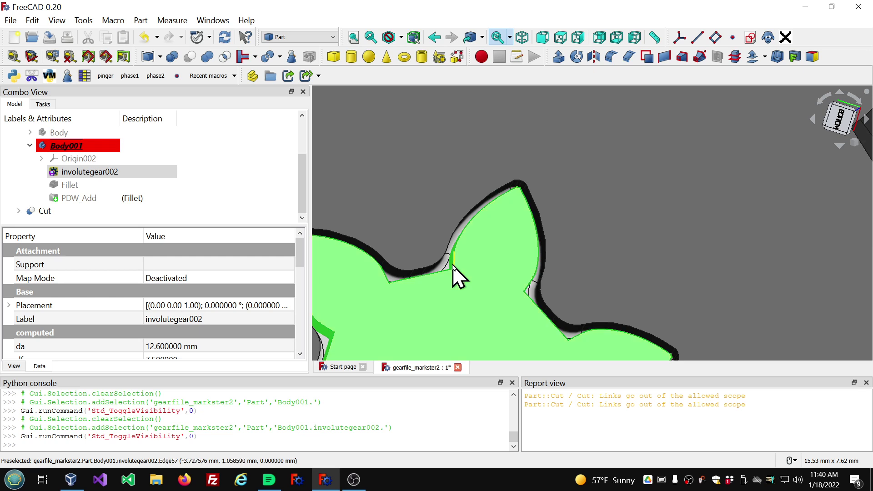
{"action": "scroll", "coordinate": [527, 267], "scroll_direction": "up", "scroll_amount": 2}
{"action": "middle_click_drag", "start_coordinate": [526, 267], "coordinate": [521, 257]}
{"action": "scroll", "coordinate": [522, 257], "scroll_direction": "down", "scroll_amount": 5}
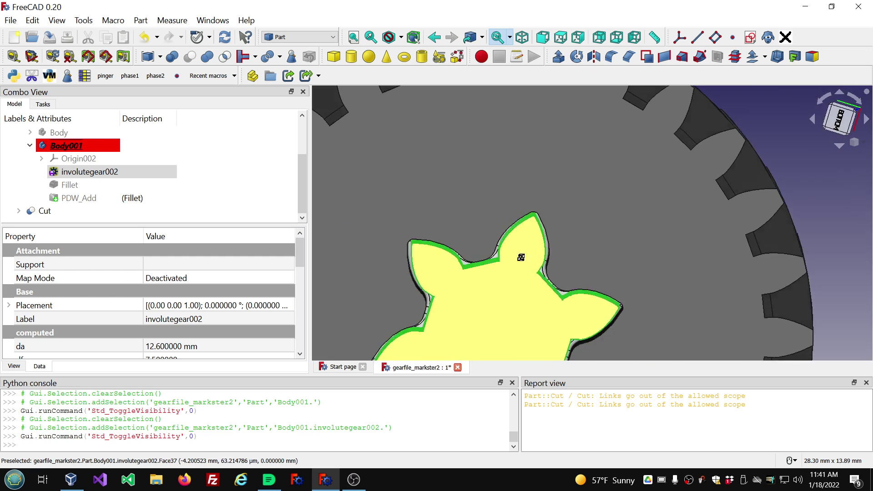
{"action": "scroll", "coordinate": [518, 255], "scroll_direction": "up", "scroll_amount": 3}
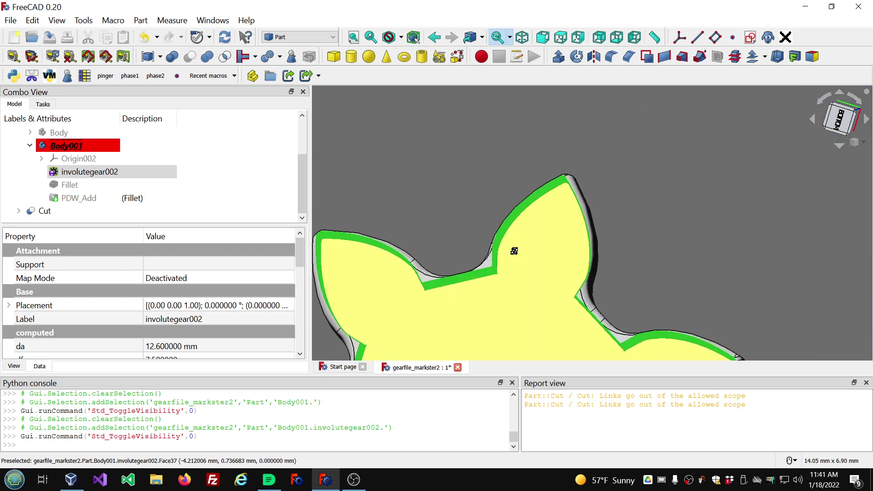
{"action": "scroll", "coordinate": [516, 253], "scroll_direction": "down", "scroll_amount": 1}
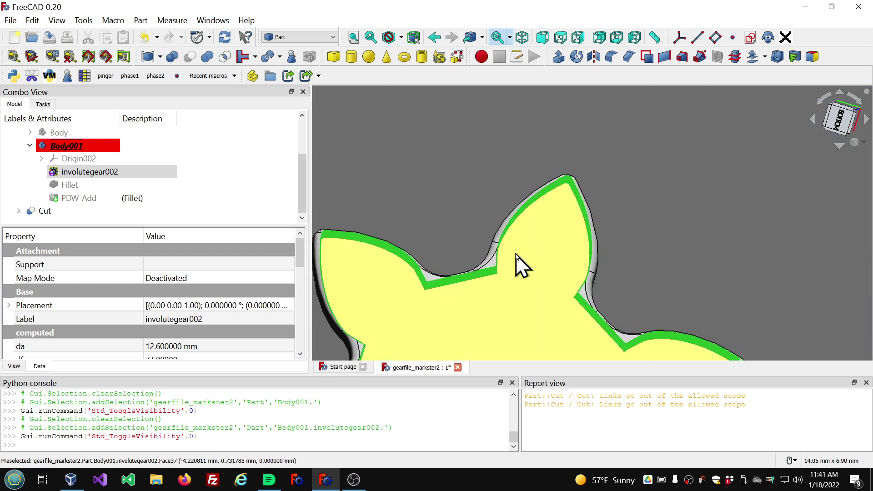
{"action": "scroll", "coordinate": [407, 261], "scroll_direction": "down", "scroll_amount": 3}
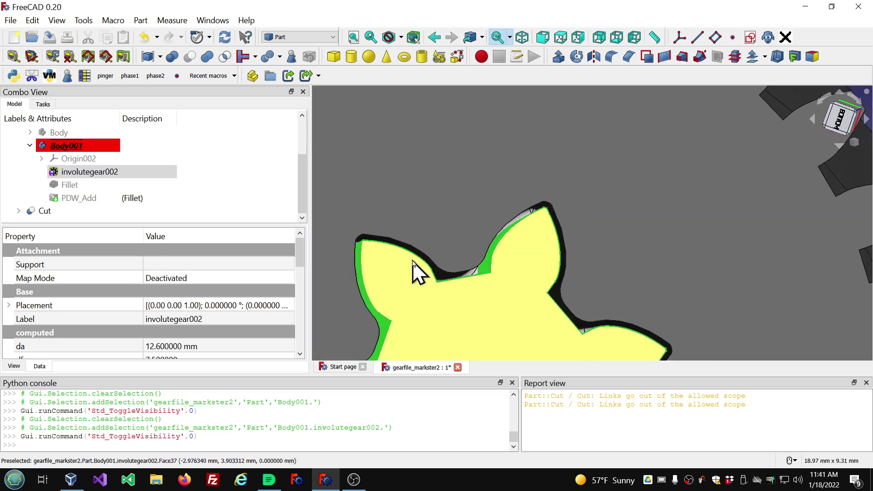
{"action": "scroll", "coordinate": [414, 324], "scroll_direction": "down", "scroll_amount": 2}
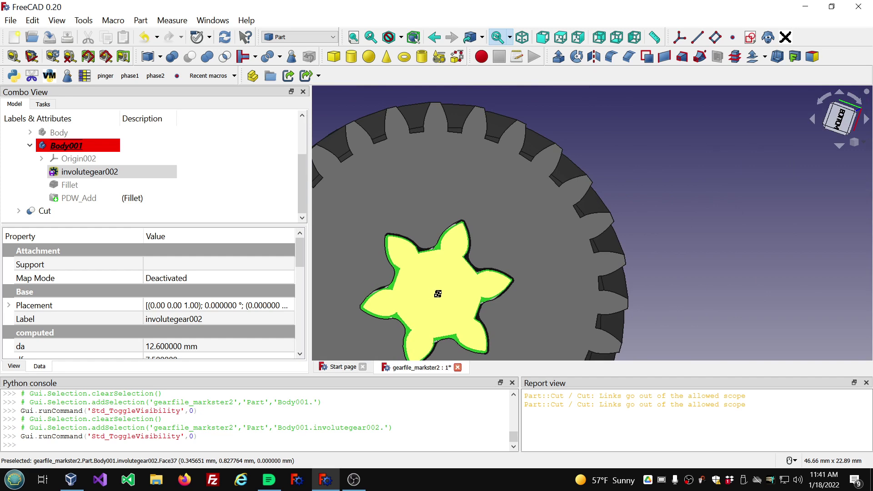
Step: Display PDW_Add in Body001 in place of involutegear002 with the gears turned to a side view
{"action": "middle_click_drag", "start_coordinate": [444, 292], "coordinate": [313, 262]}
{"action": "left_click", "coordinate": [68, 198]}
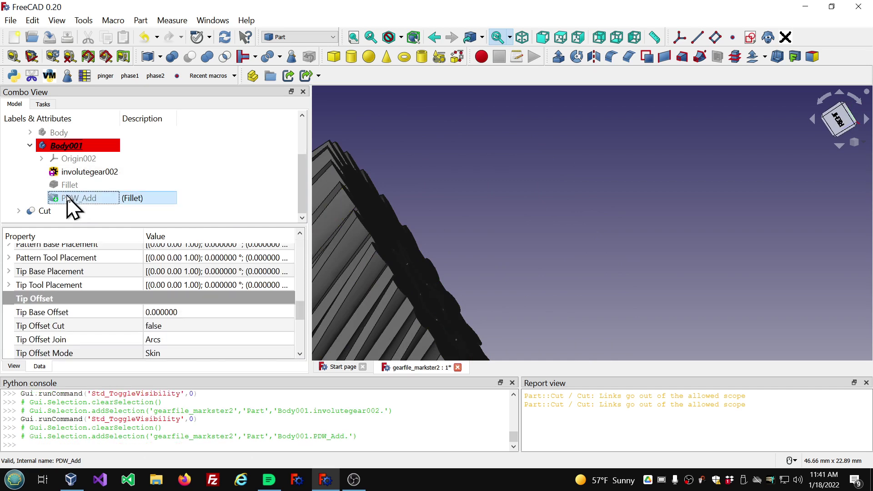
{"action": "key", "text": "space"}
Step: Examine PDW_Add edge-on to see how it sits relative to the large gear's flat end face
{"action": "scroll", "coordinate": [392, 309], "scroll_direction": "up", "scroll_amount": 6}
{"action": "middle_click_drag", "start_coordinate": [528, 264], "coordinate": [613, 213]}
{"action": "scroll", "coordinate": [618, 212], "scroll_direction": "down", "scroll_amount": 2}
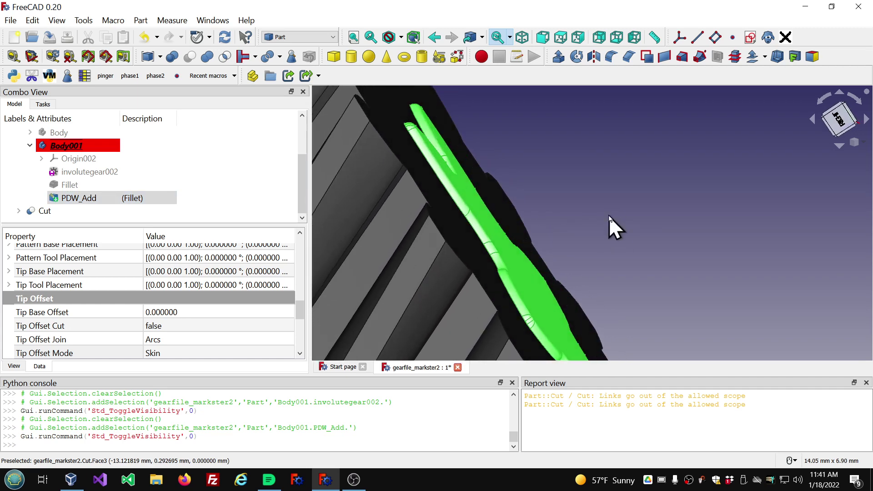
{"action": "scroll", "coordinate": [670, 193], "scroll_direction": "down", "scroll_amount": 2}
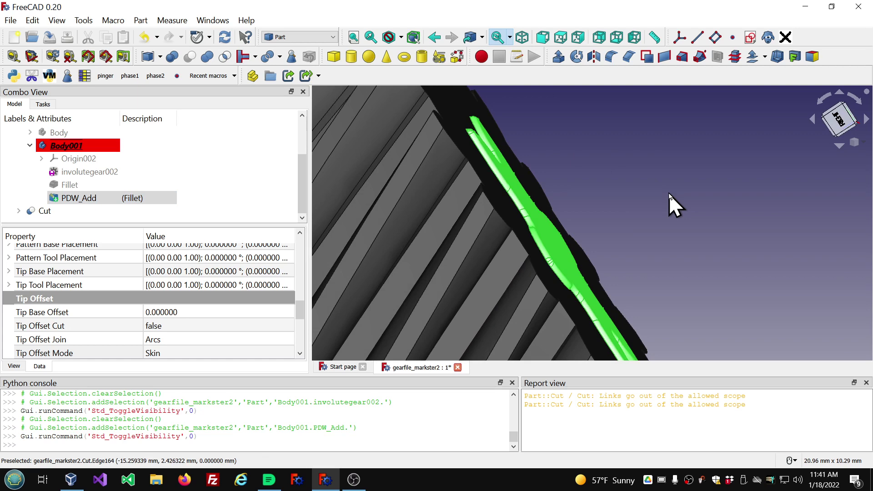
{"action": "scroll", "coordinate": [658, 222], "scroll_direction": "down", "scroll_amount": 3}
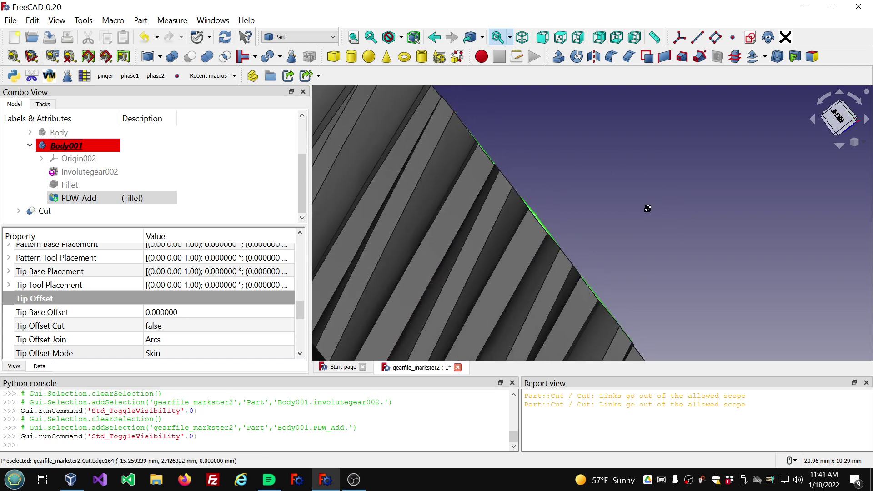
{"action": "middle_click_drag", "start_coordinate": [648, 210], "coordinate": [591, 236]}
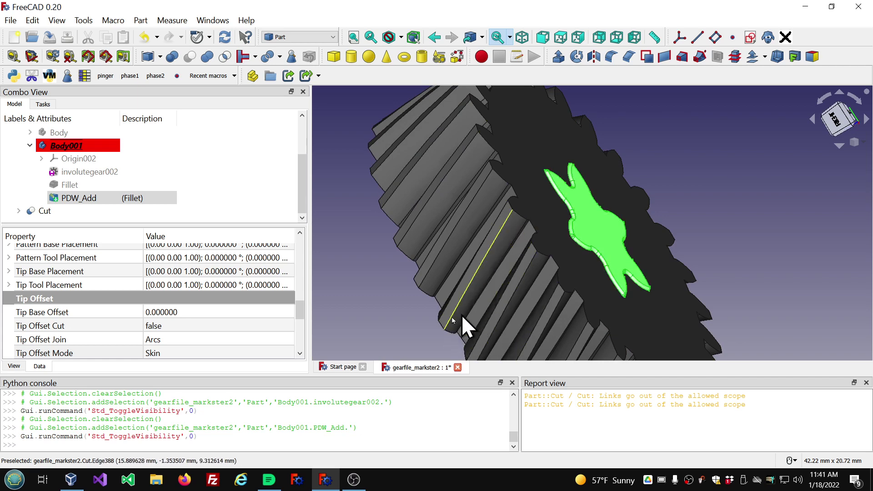
{"action": "middle_click_drag", "start_coordinate": [609, 301], "coordinate": [726, 215]}
{"action": "scroll", "coordinate": [686, 256], "scroll_direction": "up", "scroll_amount": 3}
{"action": "scroll", "coordinate": [726, 215], "scroll_direction": "up", "scroll_amount": 5}
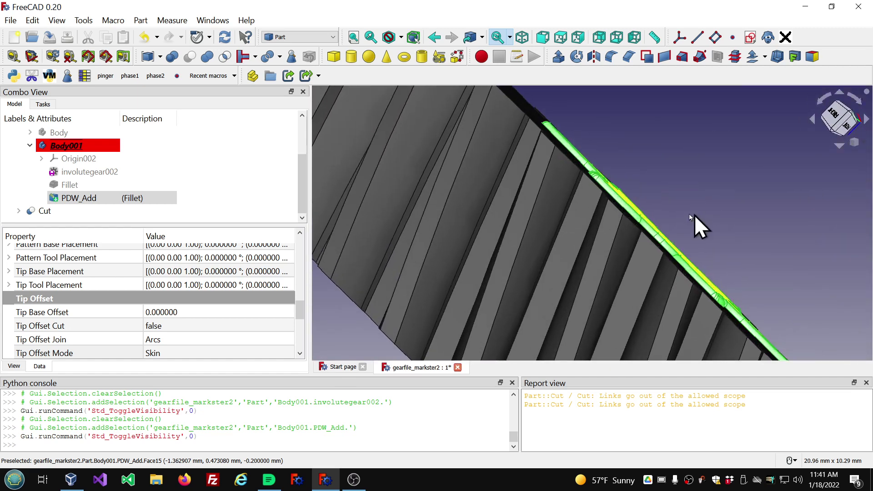
{"action": "scroll", "coordinate": [607, 180], "scroll_direction": "up", "scroll_amount": 4}
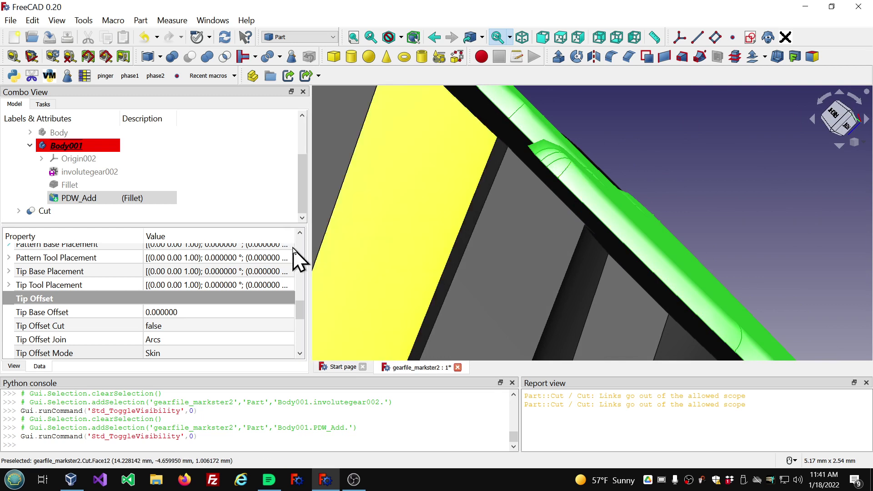
Step: Review PDW_Add's Tip Offset and Tip Shape properties and compare them with its offset beyond the large gear's face
{"action": "scroll", "coordinate": [212, 348], "scroll_direction": "down", "scroll_amount": 2}
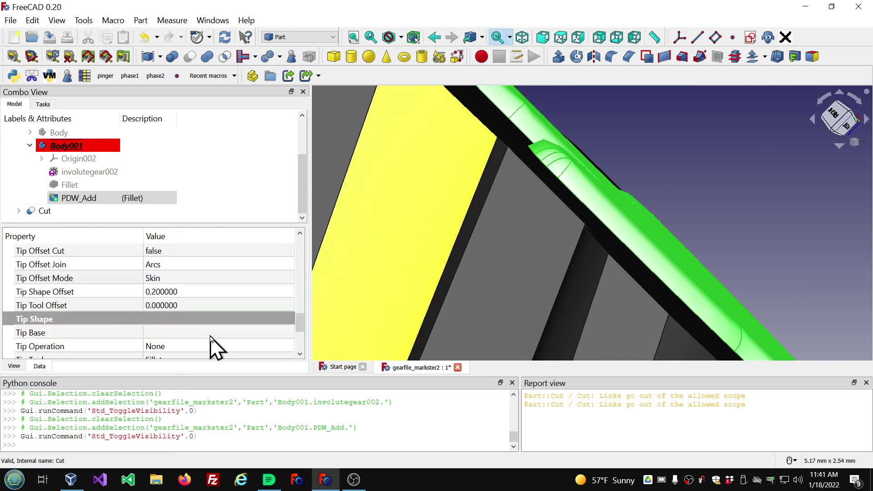
{"action": "scroll", "coordinate": [212, 348], "scroll_direction": "down", "scroll_amount": 1}
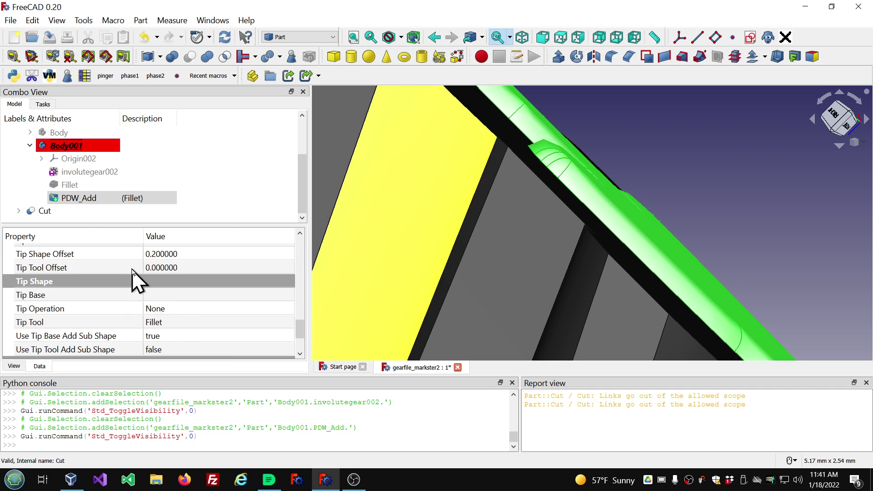
{"action": "scroll", "coordinate": [512, 233], "scroll_direction": "down", "scroll_amount": 1}
{"action": "scroll", "coordinate": [567, 209], "scroll_direction": "down", "scroll_amount": 1}
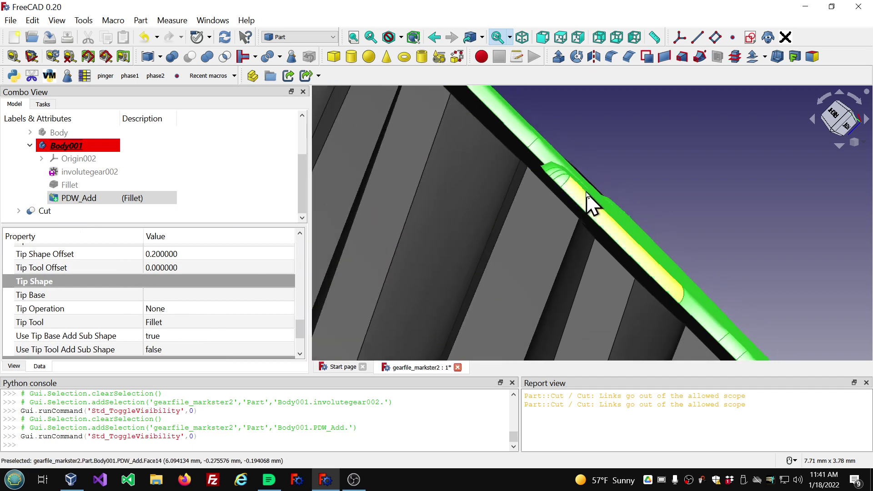
{"action": "scroll", "coordinate": [589, 200], "scroll_direction": "up", "scroll_amount": 1}
{"action": "scroll", "coordinate": [536, 169], "scroll_direction": "down", "scroll_amount": 1}
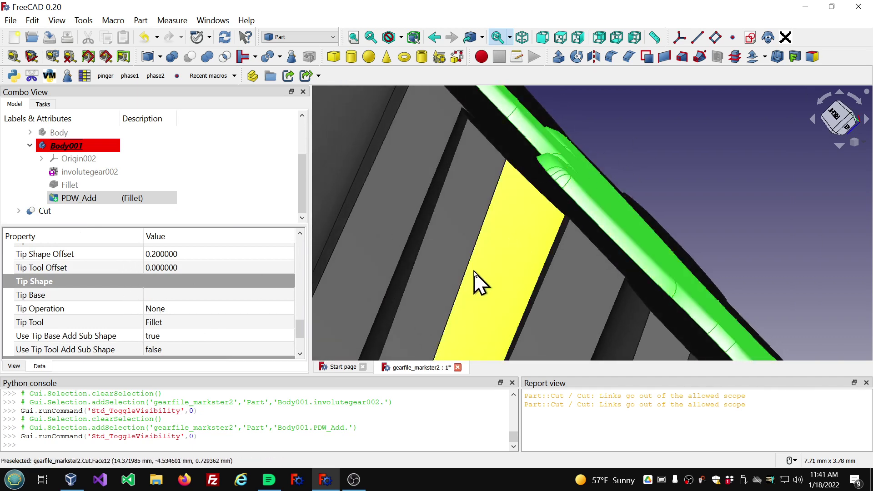
{"action": "middle_click_drag", "start_coordinate": [477, 269], "coordinate": [538, 235]}
{"action": "scroll", "coordinate": [537, 235], "scroll_direction": "down", "scroll_amount": 7}
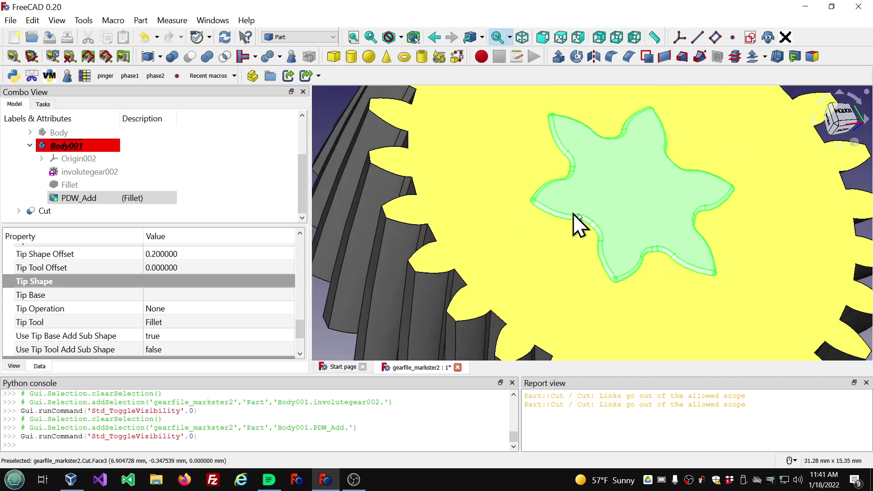
Step: Hide Body001 with its PDW_Add shape, leaving only the Cut gear displayed
{"action": "scroll", "coordinate": [582, 214], "scroll_direction": "up", "scroll_amount": 2}
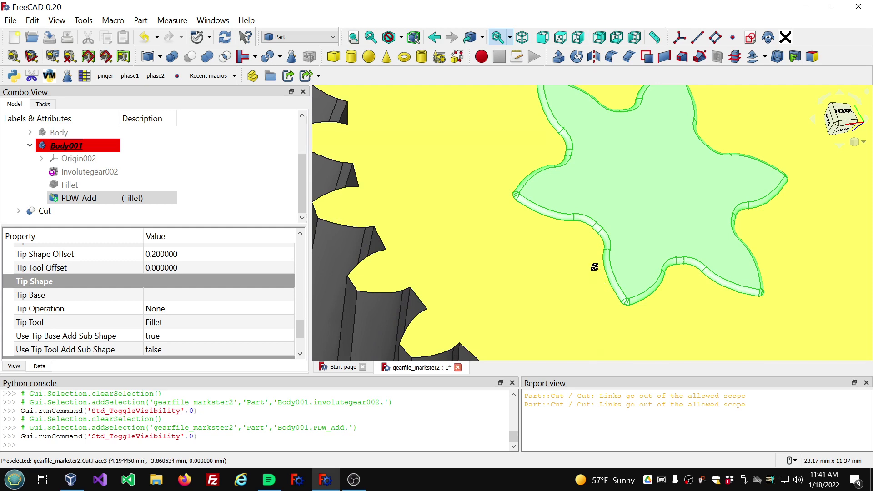
{"action": "scroll", "coordinate": [591, 273], "scroll_direction": "down", "scroll_amount": 4}
{"action": "mouse_move", "coordinate": [589, 279]}
{"action": "middle_mouse_down"}
{"action": "mouse_move", "coordinate": [678, 235]}
{"action": "mouse_move", "coordinate": [605, 279]}
{"action": "middle_mouse_up"}
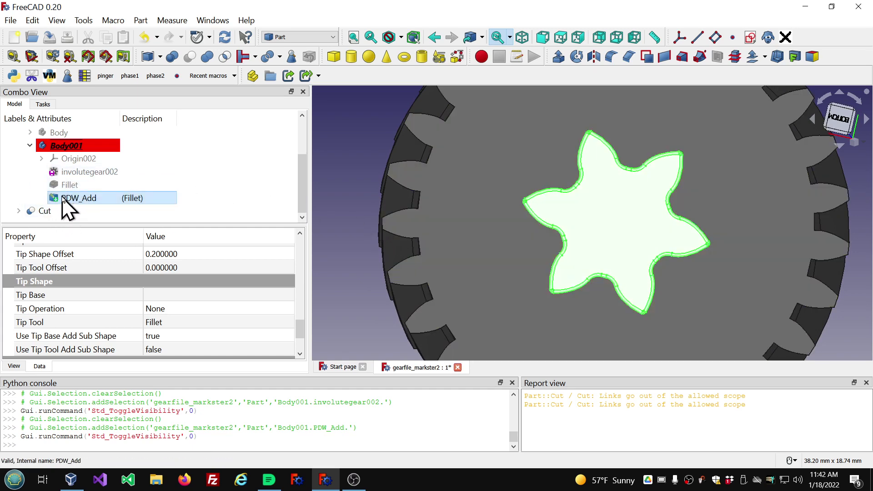
{"action": "left_click", "coordinate": [81, 135]}
{"action": "left_click", "coordinate": [81, 144]}
{"action": "key", "text": "space"}
Step: Create a mesh from Cut in the Mesh Design workbench using Standard meshing with 0.1 mm surface deviation and 30° angular deviation
{"action": "left_click", "coordinate": [39, 211]}
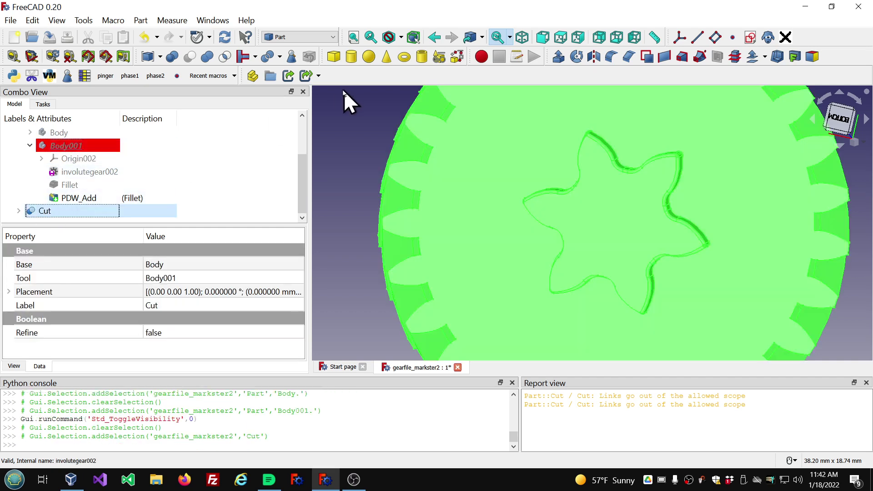
{"action": "left_click", "coordinate": [331, 37]}
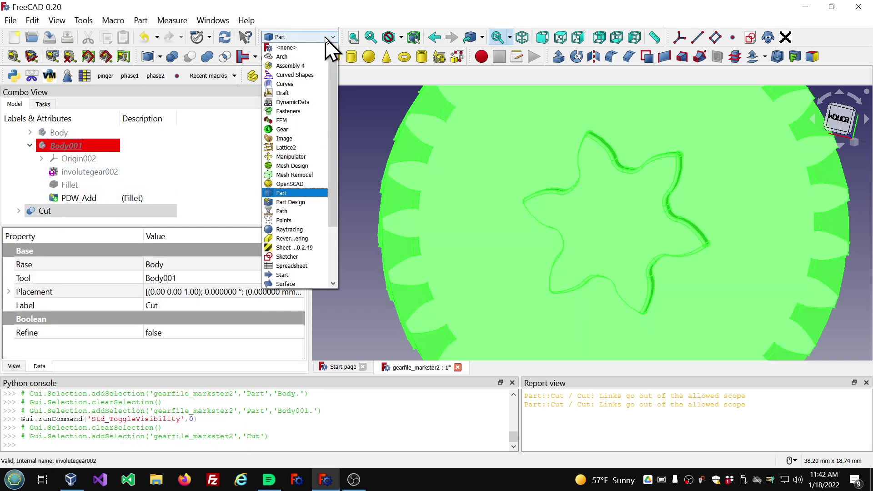
{"action": "left_click", "coordinate": [291, 166]}
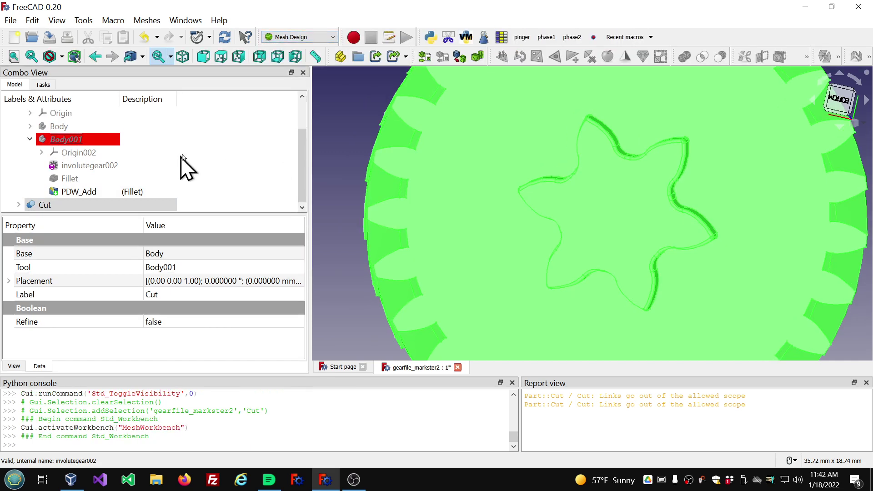
{"action": "left_click", "coordinate": [147, 21]}
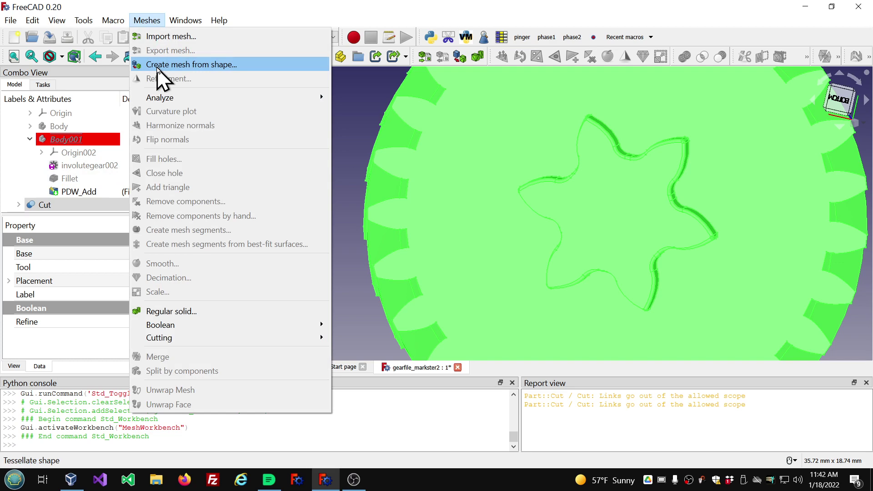
{"action": "left_click", "coordinate": [25, 191]}
{"action": "left_click", "coordinate": [30, 206]}
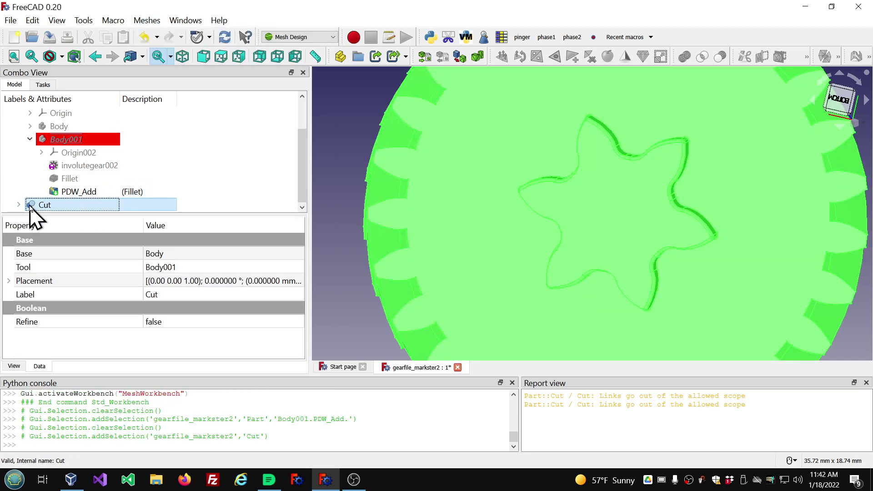
{"action": "left_click", "coordinate": [147, 20]}
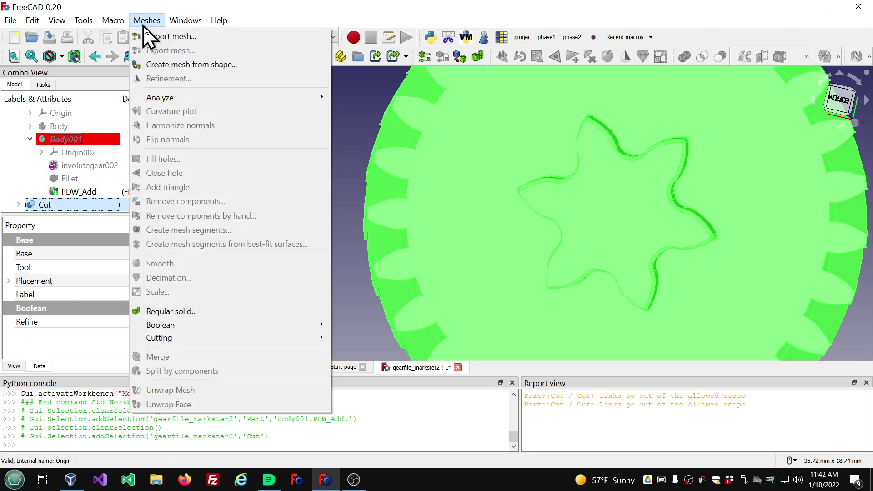
{"action": "left_click", "coordinate": [172, 64]}
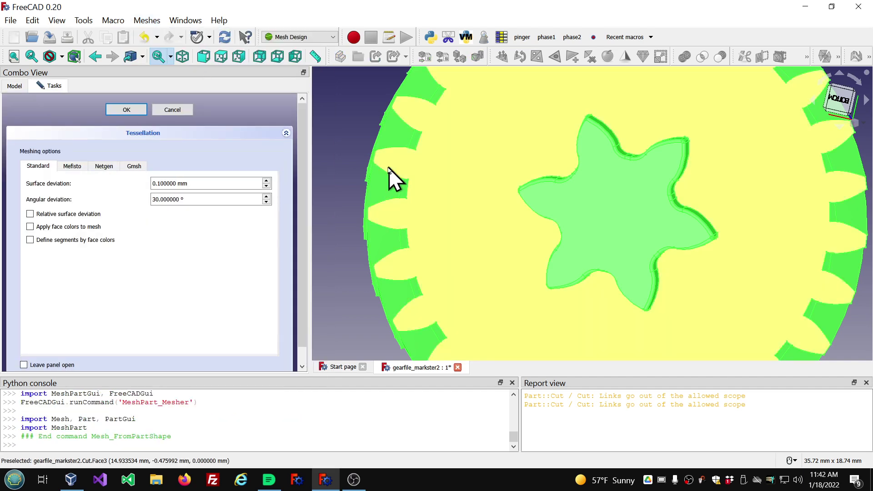
{"action": "left_click", "coordinate": [138, 111]}
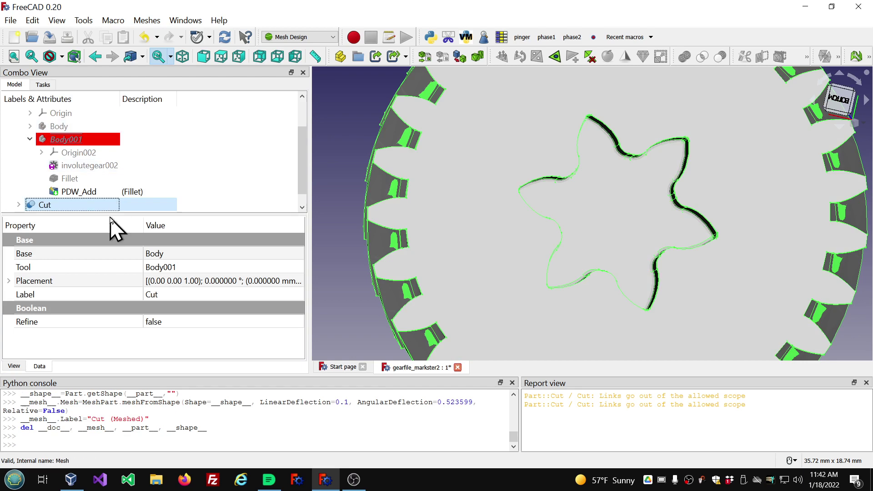
Step: Hide the solid Cut and turn the meshed gear to show its pocket
{"action": "scroll", "coordinate": [164, 173], "scroll_direction": "down", "scroll_amount": 1}
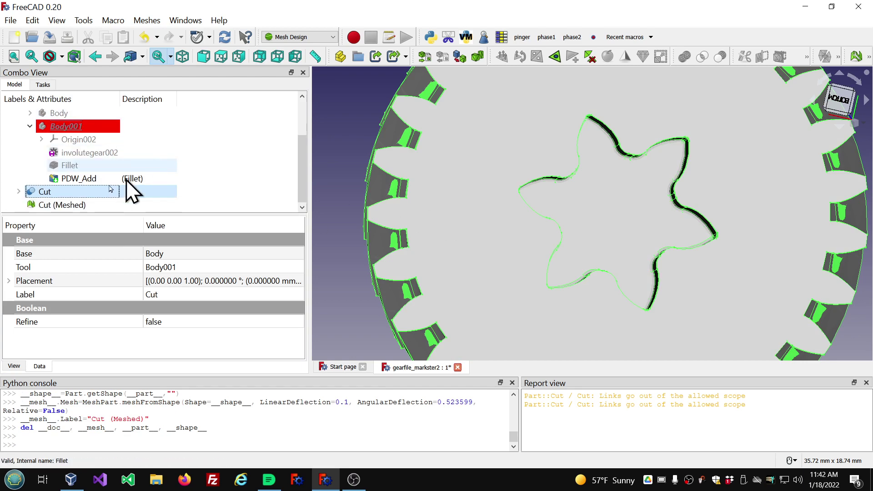
{"action": "key", "text": "space"}
{"action": "mouse_move", "coordinate": [542, 220]}
{"action": "middle_mouse_down"}
{"action": "mouse_move", "coordinate": [595, 229]}
{"action": "mouse_move", "coordinate": [545, 191]}
{"action": "mouse_move", "coordinate": [538, 204]}
{"action": "middle_mouse_up"}
{"action": "left_click", "coordinate": [367, 310]}
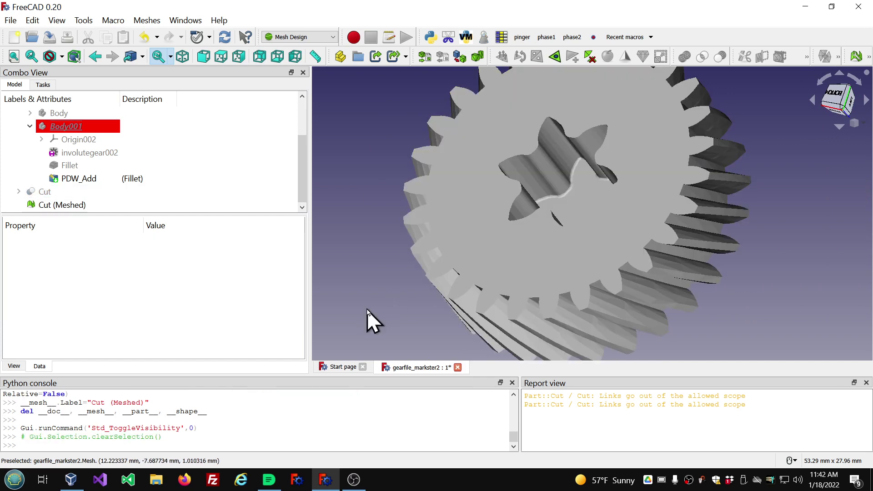
{"action": "middle_click_drag", "start_coordinate": [368, 310], "coordinate": [400, 321]}
Step: Evaluate Cut (Meshed) for defects by running all the mesh tests together, review the results and close the evaluation
{"action": "left_click", "coordinate": [64, 205]}
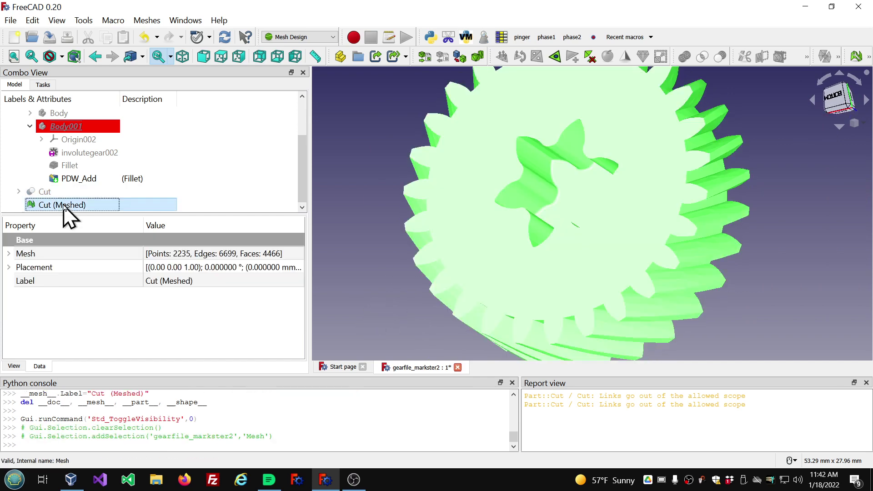
{"action": "left_click", "coordinate": [147, 20]}
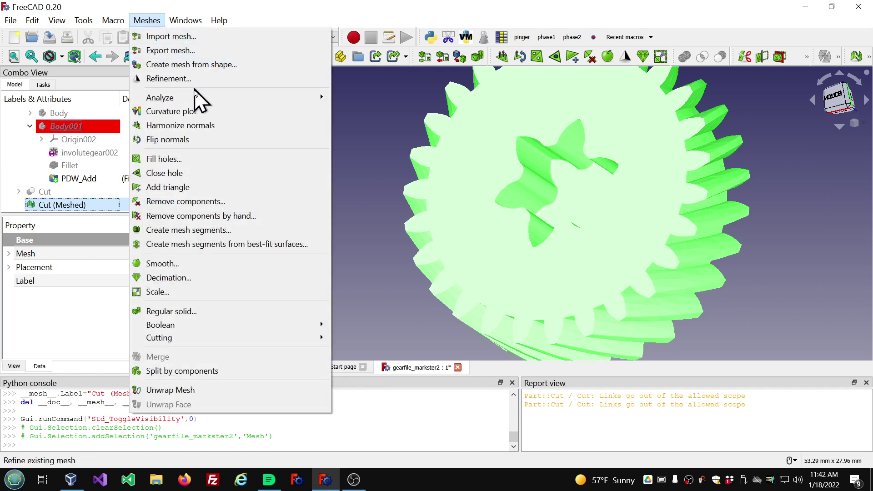
{"action": "mouse_move", "coordinate": [201, 101]}
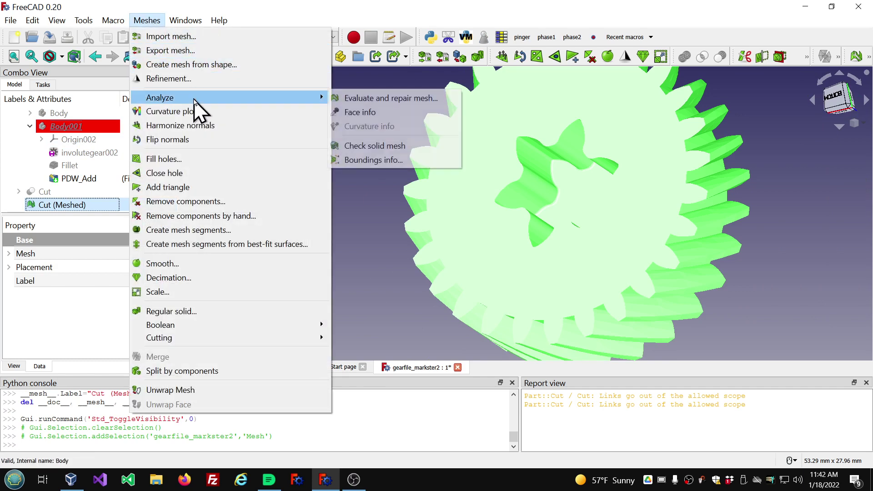
{"action": "left_click", "coordinate": [363, 99]}
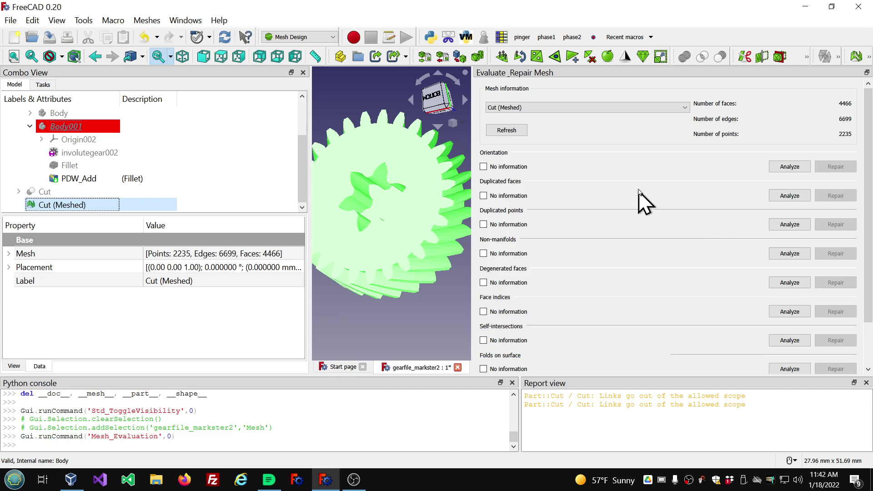
{"action": "scroll", "coordinate": [654, 258], "scroll_direction": "down", "scroll_amount": 1}
{"action": "scroll", "coordinate": [658, 269], "scroll_direction": "down", "scroll_amount": 1}
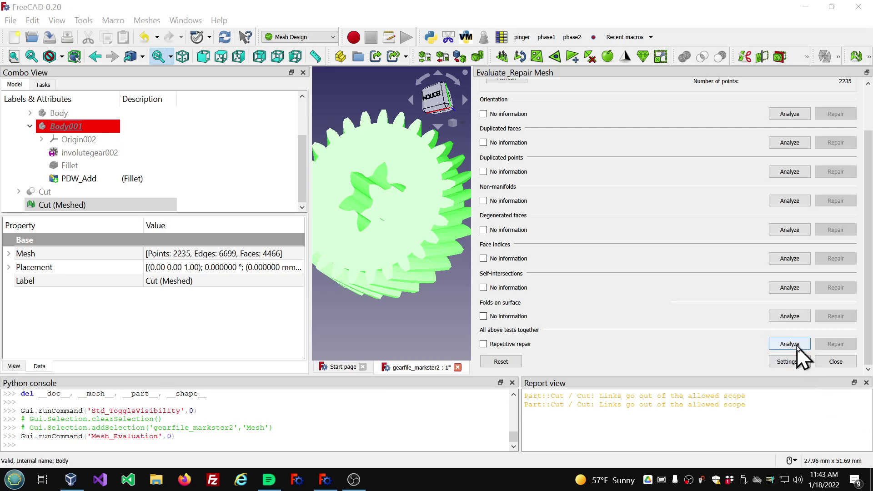
{"action": "left_click", "coordinate": [797, 344]}
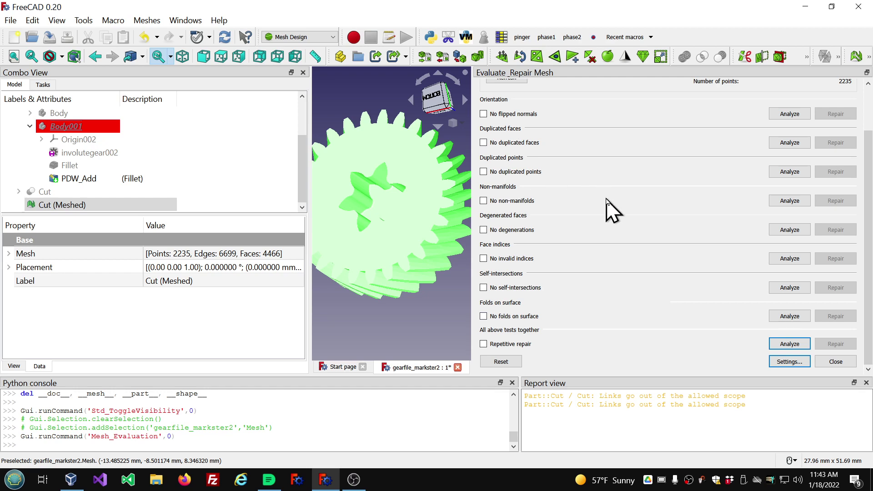
{"action": "scroll", "coordinate": [542, 241], "scroll_direction": "up", "scroll_amount": 2}
{"action": "scroll", "coordinate": [617, 210], "scroll_direction": "down", "scroll_amount": 2}
{"action": "left_click", "coordinate": [837, 361]}
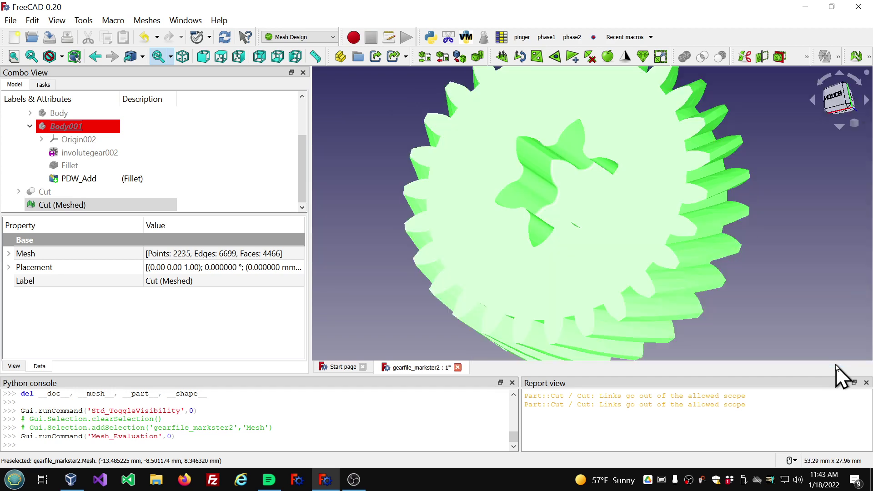
{"action": "left_click", "coordinate": [34, 205]}
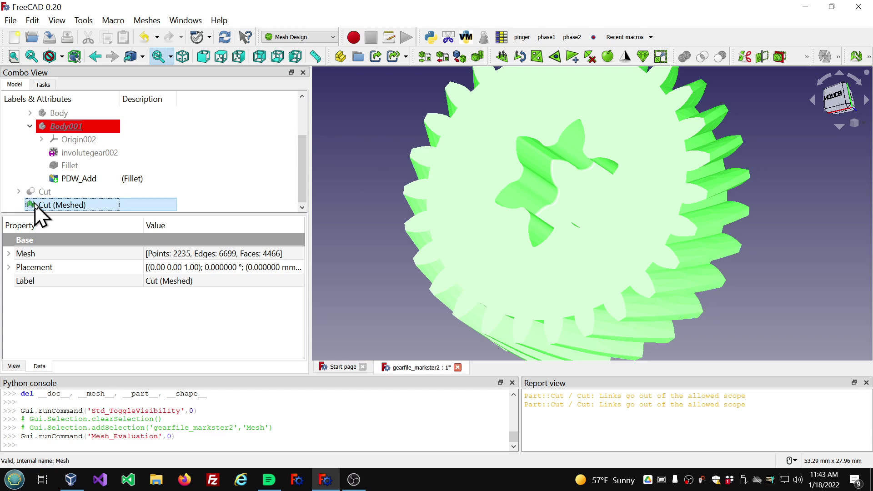
{"action": "left_click", "coordinate": [148, 21]}
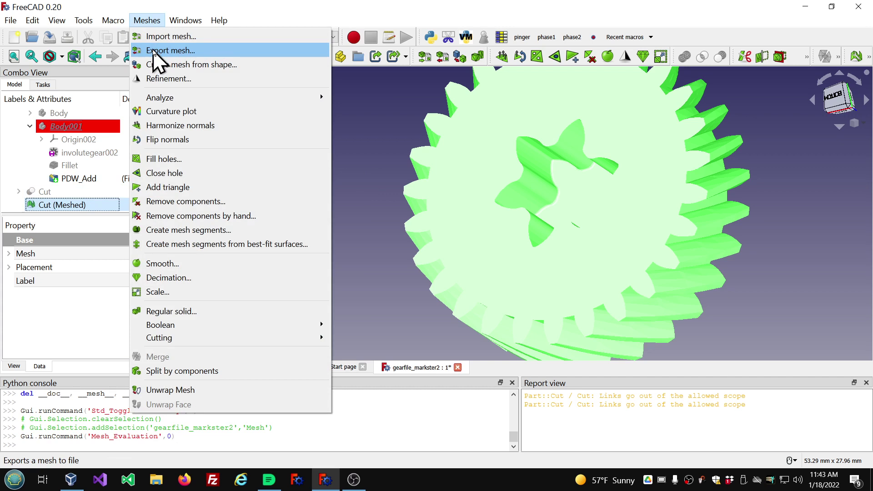
{"action": "left_click", "coordinate": [16, 133]}
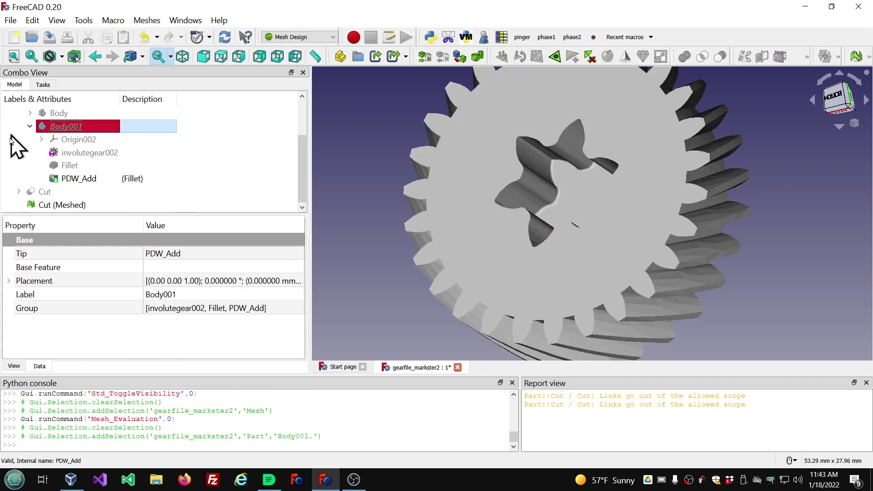
{"action": "left_click", "coordinate": [35, 193]}
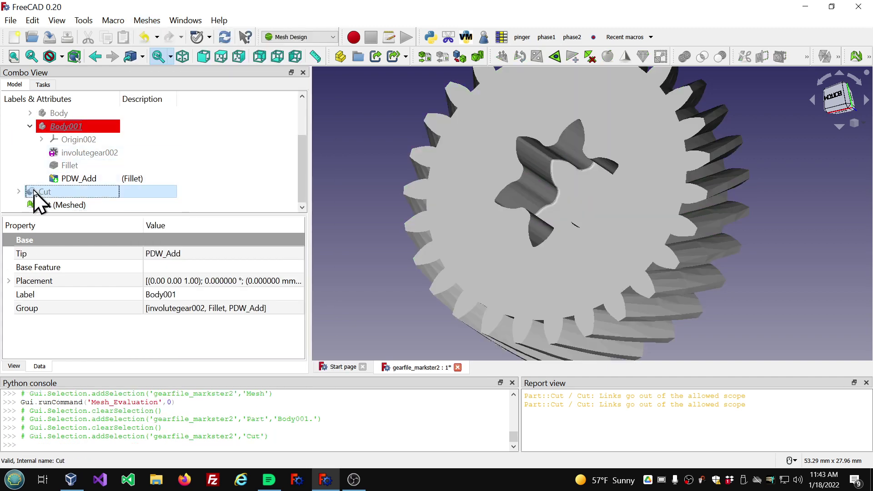
{"action": "left_click", "coordinate": [10, 21]}
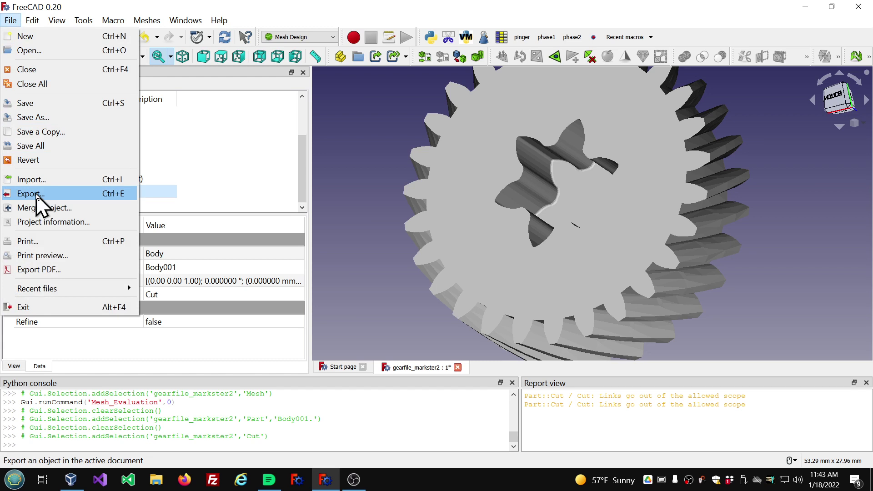
{"action": "left_click", "coordinate": [256, 144]}
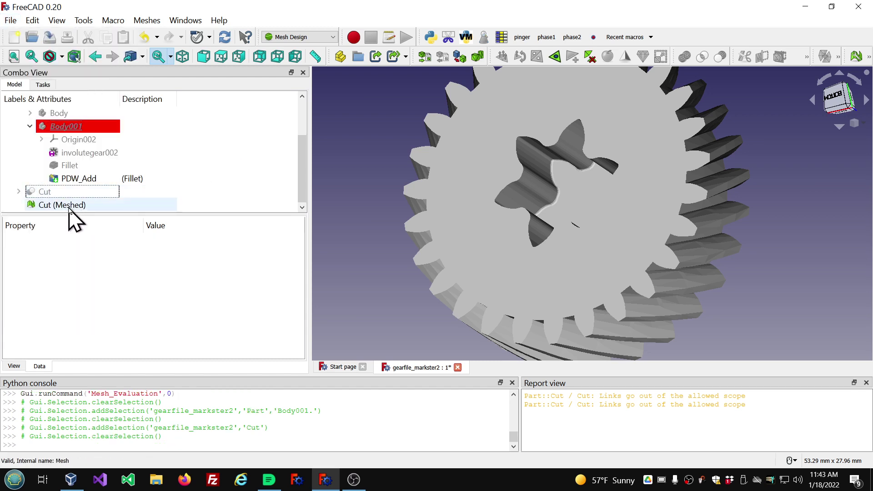
Step: Review the Mefisto, Netgen, Gmsh and Standard meshing options for creating a mesh from a shape, and leave without meshing
{"action": "left_click", "coordinate": [147, 20]}
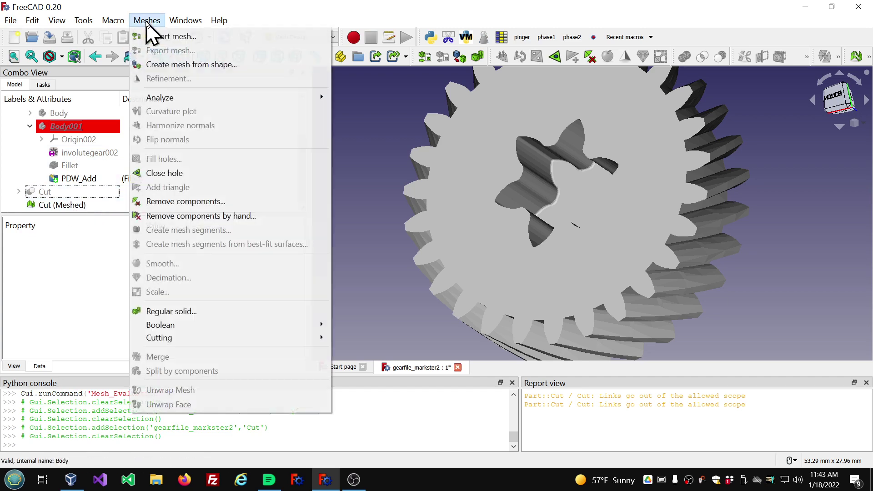
{"action": "left_click", "coordinate": [183, 67]}
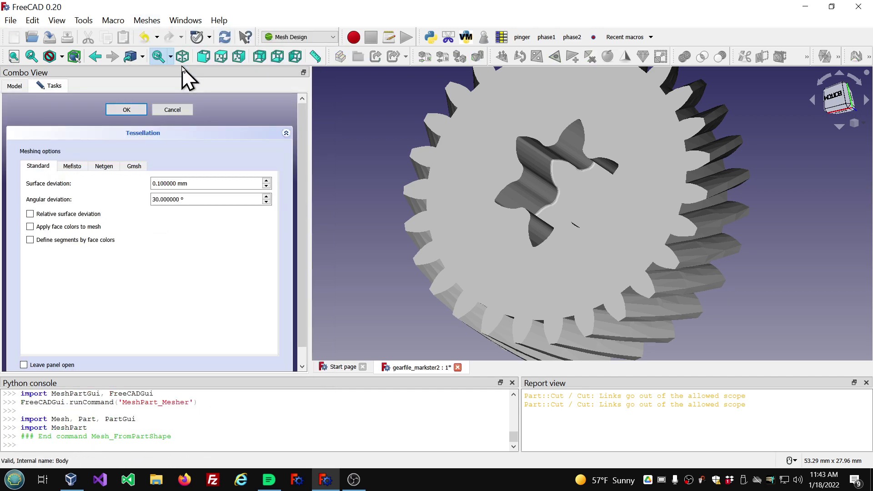
{"action": "left_click", "coordinate": [72, 167]}
{"action": "left_click", "coordinate": [103, 169]}
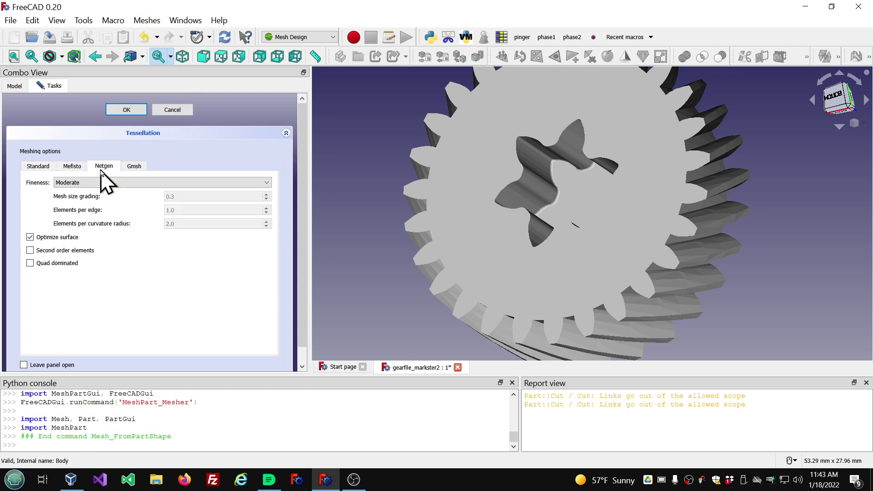
{"action": "left_click", "coordinate": [137, 167]}
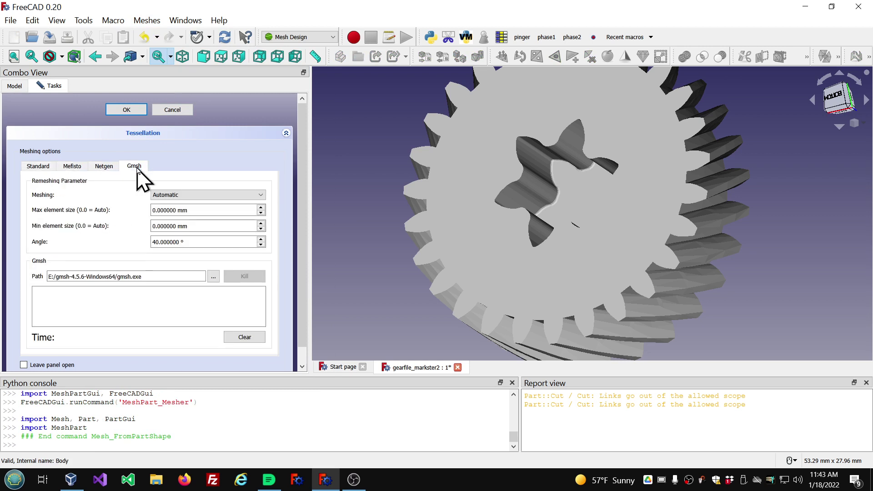
{"action": "left_click", "coordinate": [37, 168]}
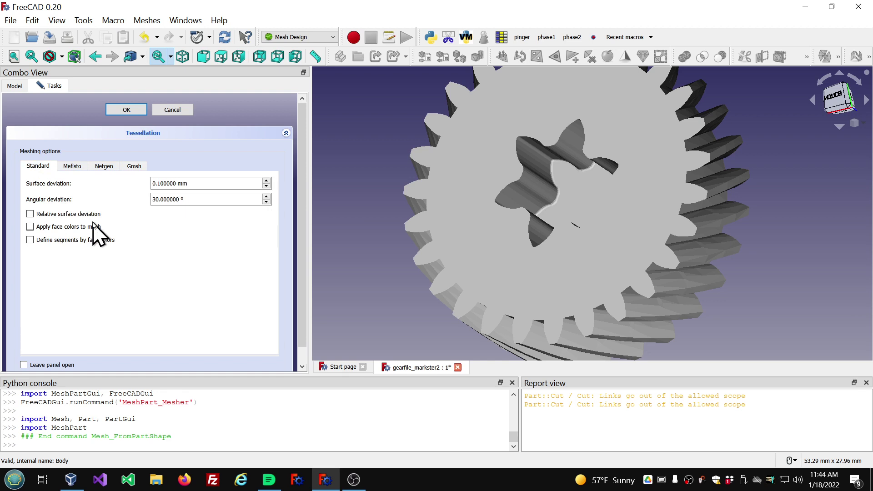
{"action": "left_click", "coordinate": [175, 111]}
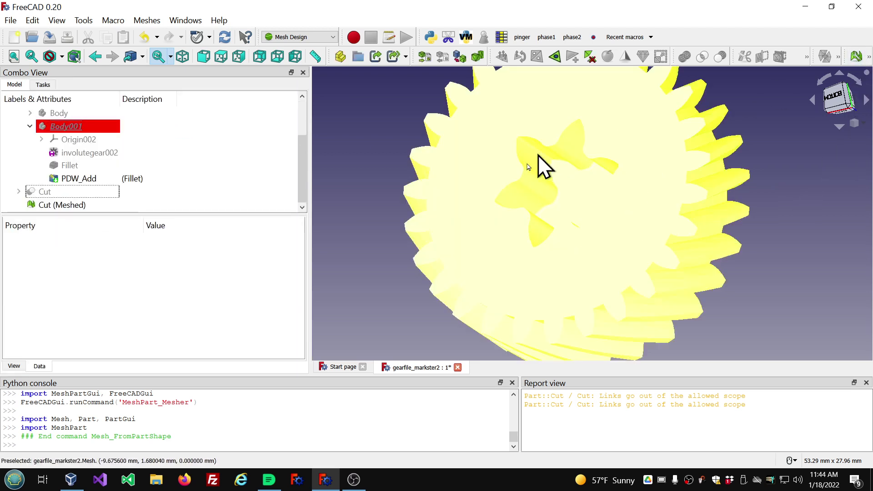
Step: Examine the end face and star-shaped pocket of Cut (Meshed) from several angles
{"action": "mouse_move", "coordinate": [519, 199]}
{"action": "middle_mouse_down"}
{"action": "mouse_move", "coordinate": [554, 205]}
{"action": "mouse_move", "coordinate": [526, 209]}
{"action": "middle_mouse_up"}
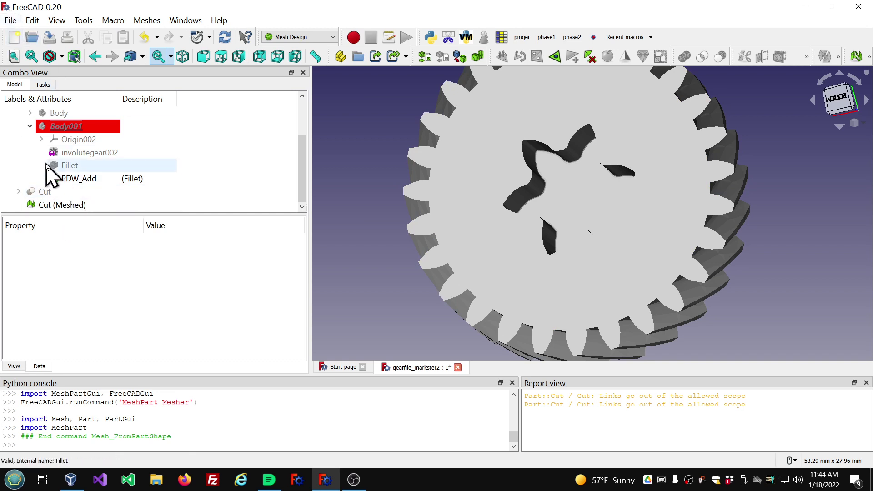
{"action": "left_click", "coordinate": [54, 206]}
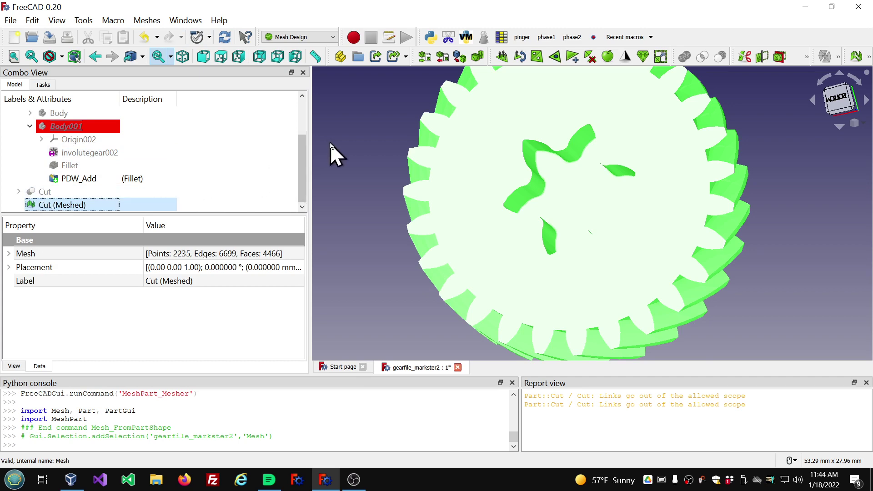
{"action": "left_click", "coordinate": [147, 20]}
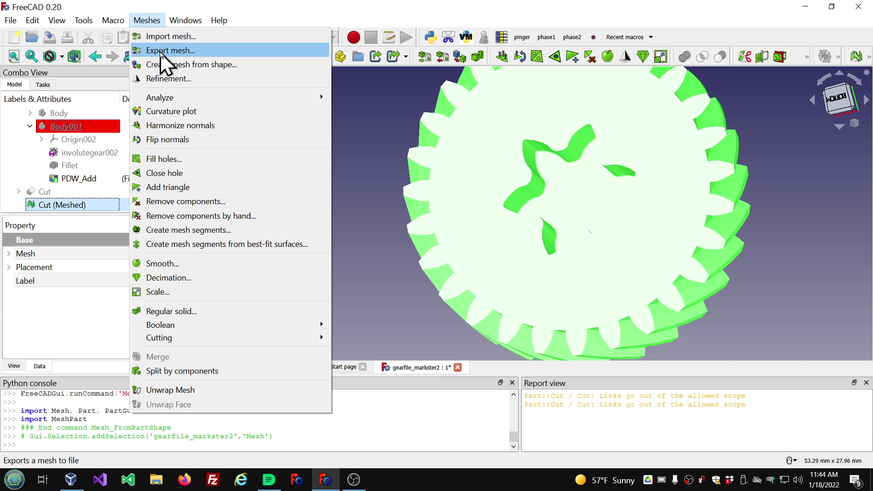
{"action": "left_click", "coordinate": [18, 152]}
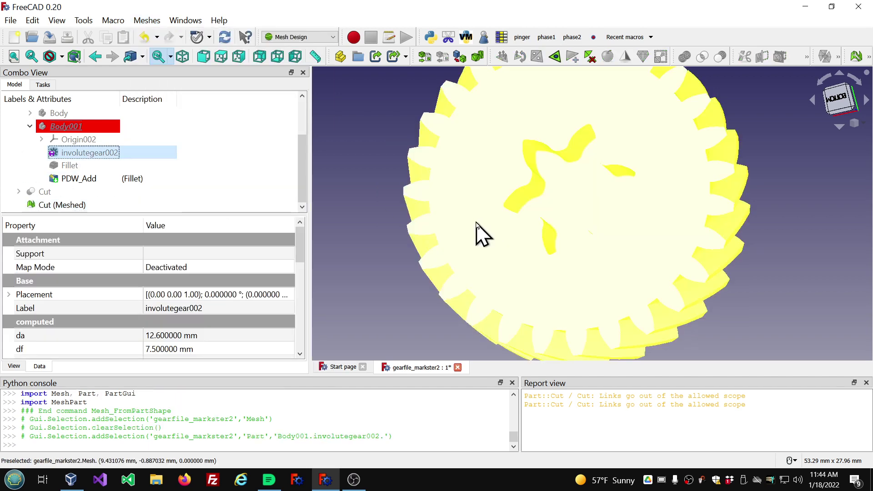
{"action": "middle_click_drag", "start_coordinate": [477, 234], "coordinate": [566, 223]}
{"action": "left_click", "coordinate": [785, 225]}
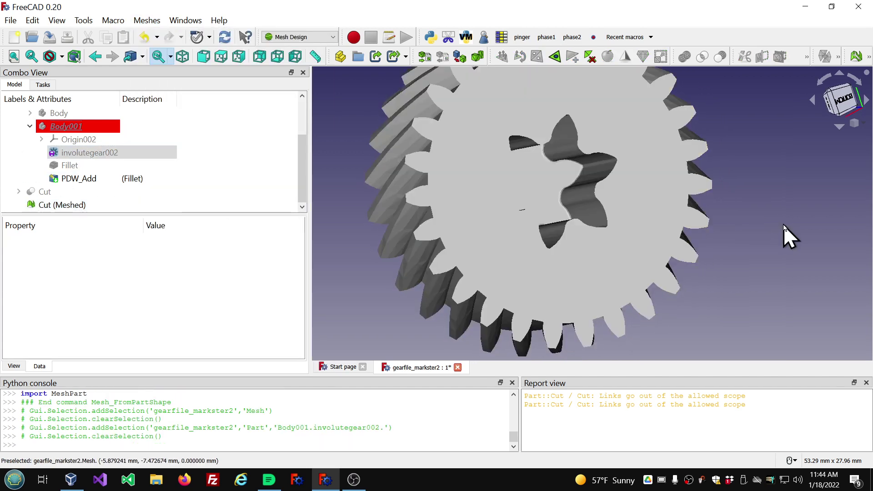
{"action": "scroll", "coordinate": [773, 225], "scroll_direction": "up", "scroll_amount": 3}
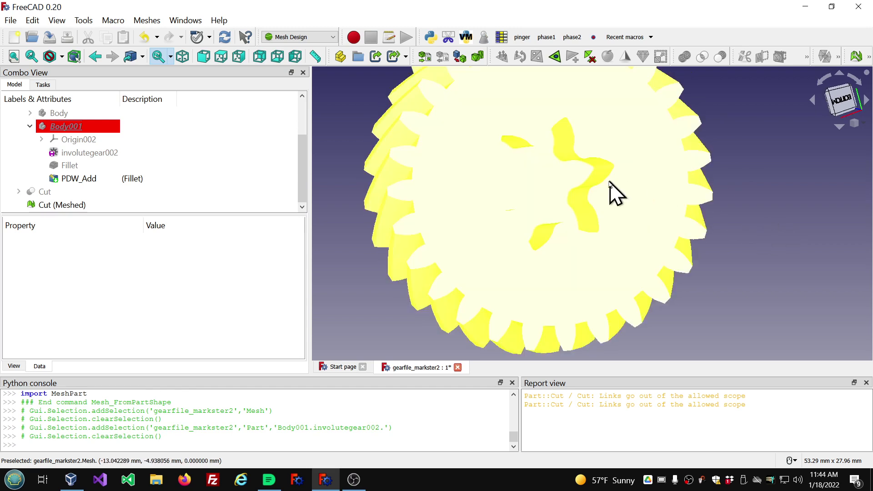
{"action": "middle_click_drag", "start_coordinate": [805, 187], "coordinate": [812, 220]}
{"action": "scroll", "coordinate": [807, 204], "scroll_direction": "down", "scroll_amount": 2}
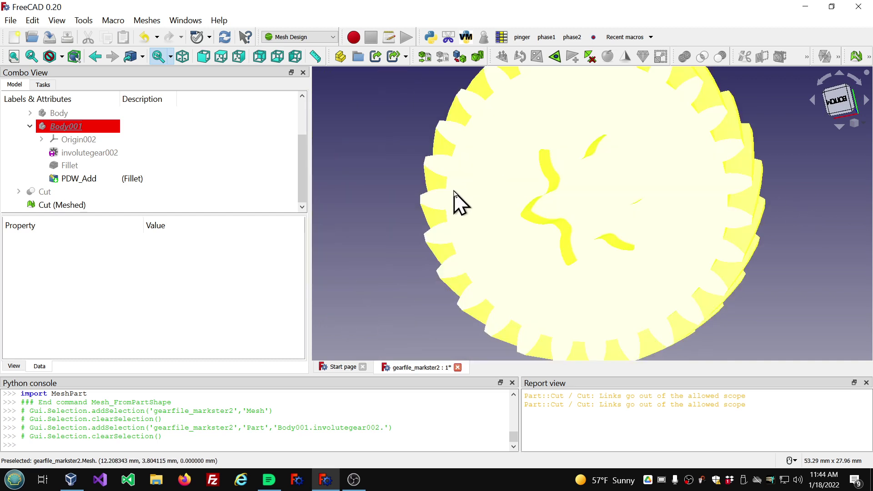
{"action": "middle_click_drag", "start_coordinate": [325, 295], "coordinate": [372, 281]}
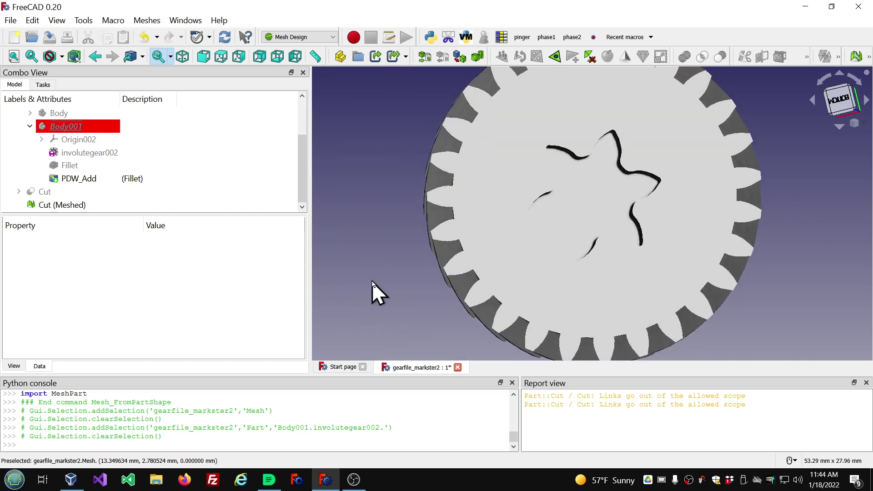